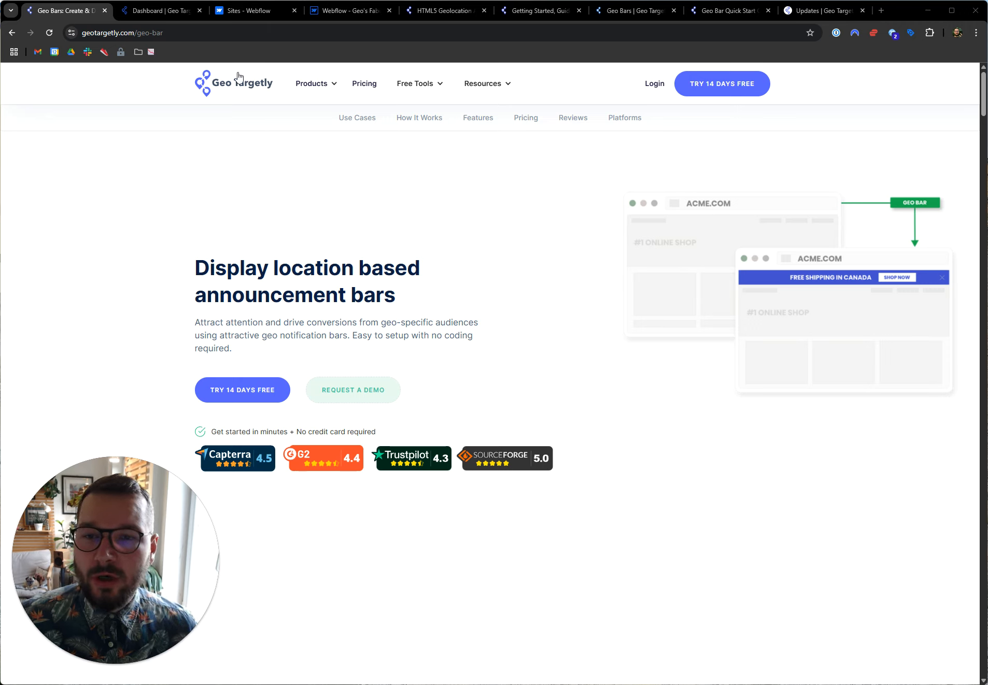
- Switch to the Geo Targetly dashboard and create a new Geo Bar of the Custom Geo Bar type
{"action": "mouse_move", "coordinate": [298, 83]}
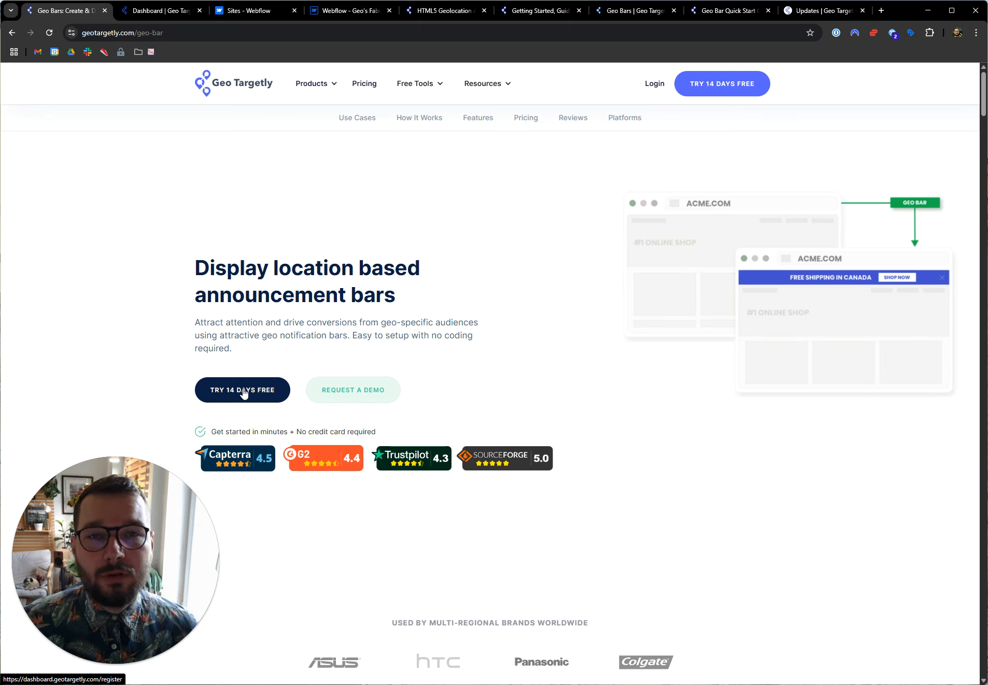
{"action": "left_click", "coordinate": [151, 15]}
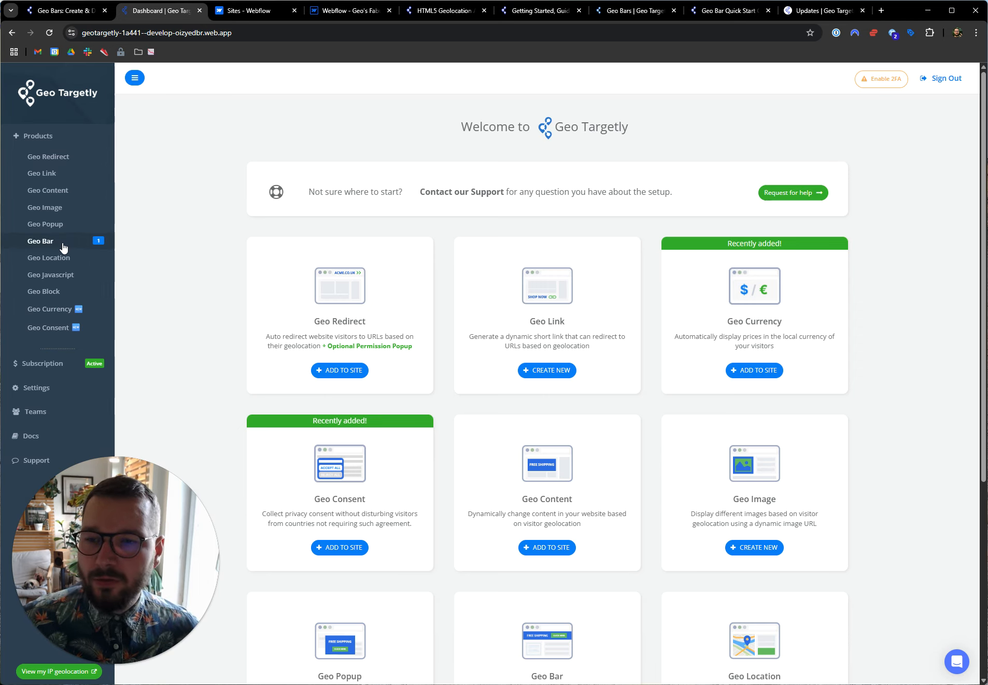
{"action": "scroll", "coordinate": [509, 296], "scroll_direction": "down", "scroll_amount": 4}
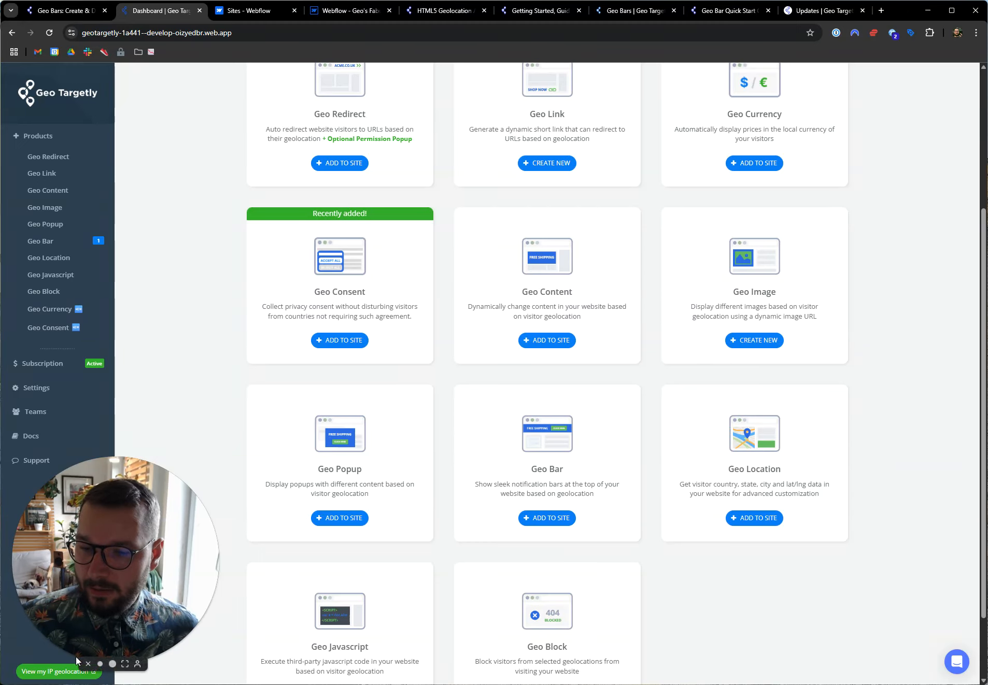
{"action": "left_click", "coordinate": [103, 664]}
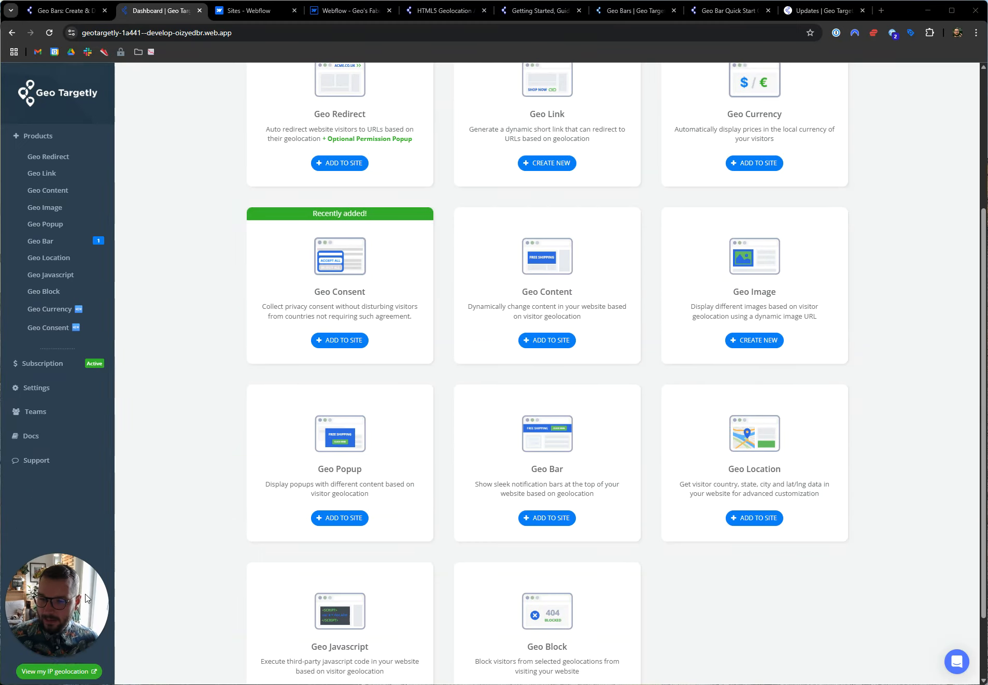
{"action": "left_click", "coordinate": [548, 520]}
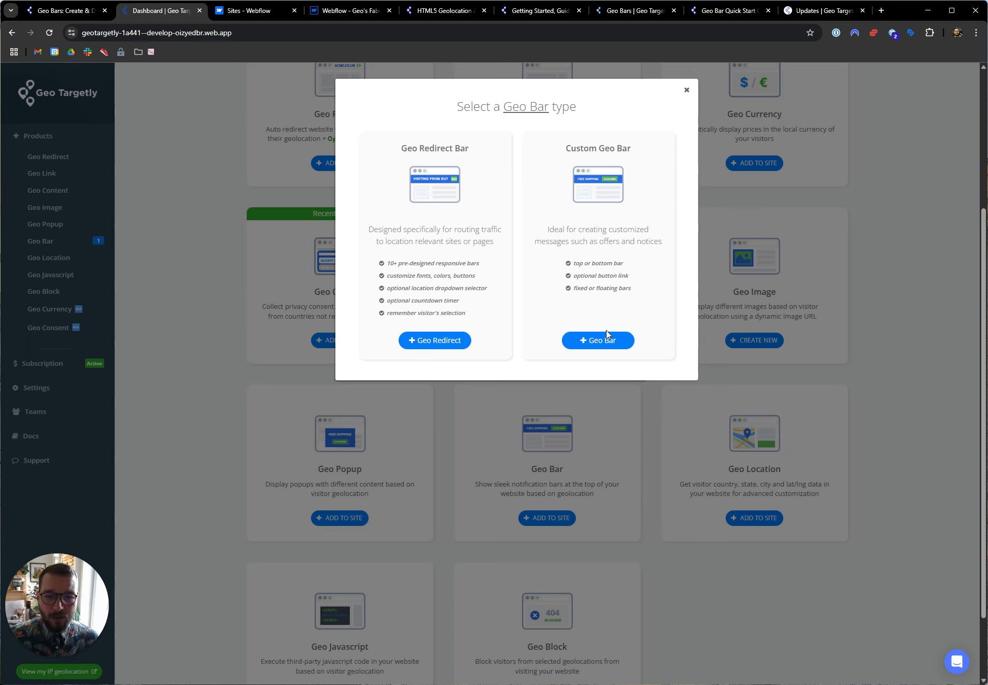
{"action": "left_click", "coordinate": [603, 345]}
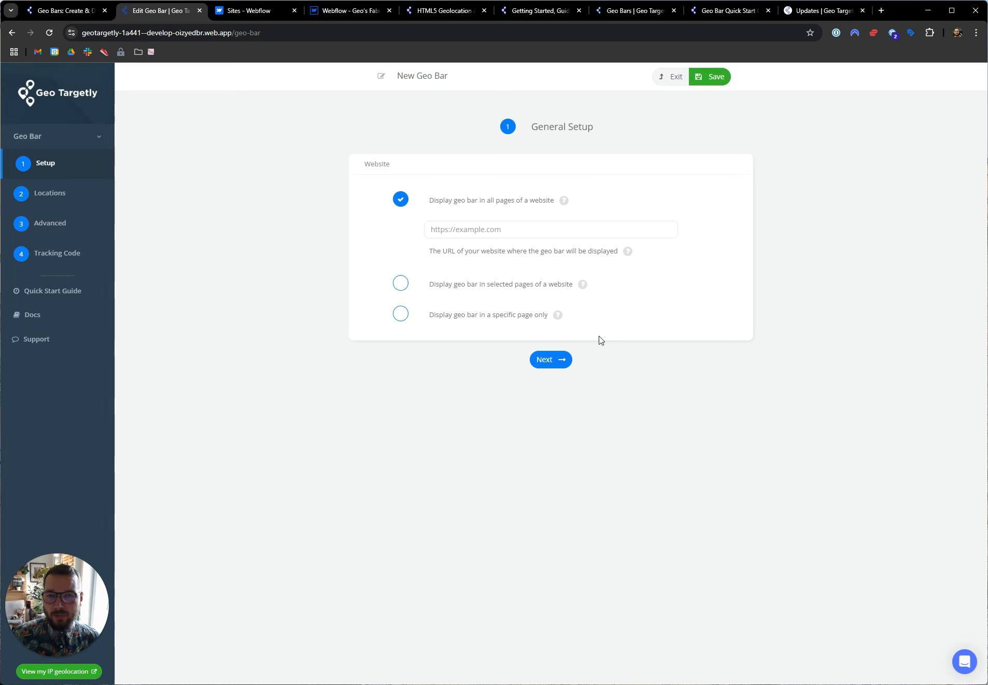
{"action": "left_click", "coordinate": [434, 76]}
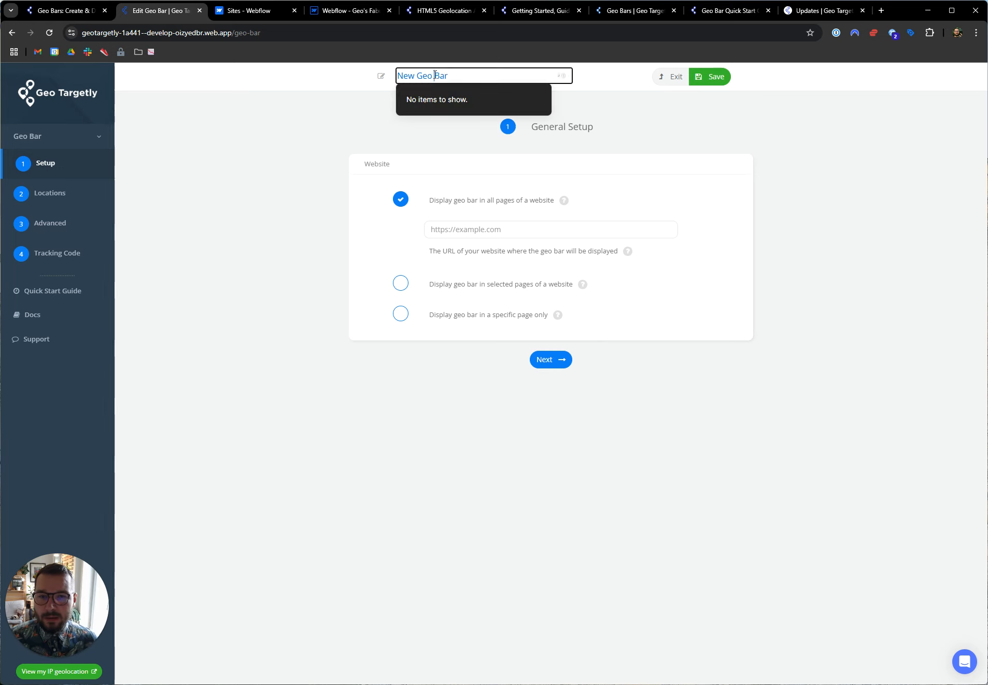
{"action": "type", "text": "CZ"}
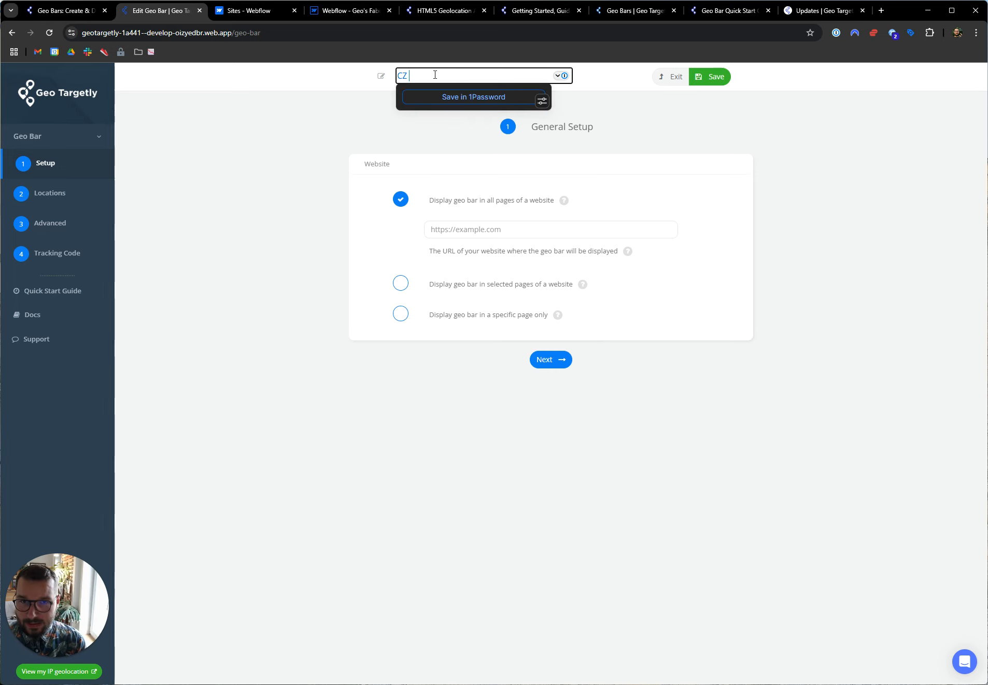
{"action": "type", "text": "romotion"}
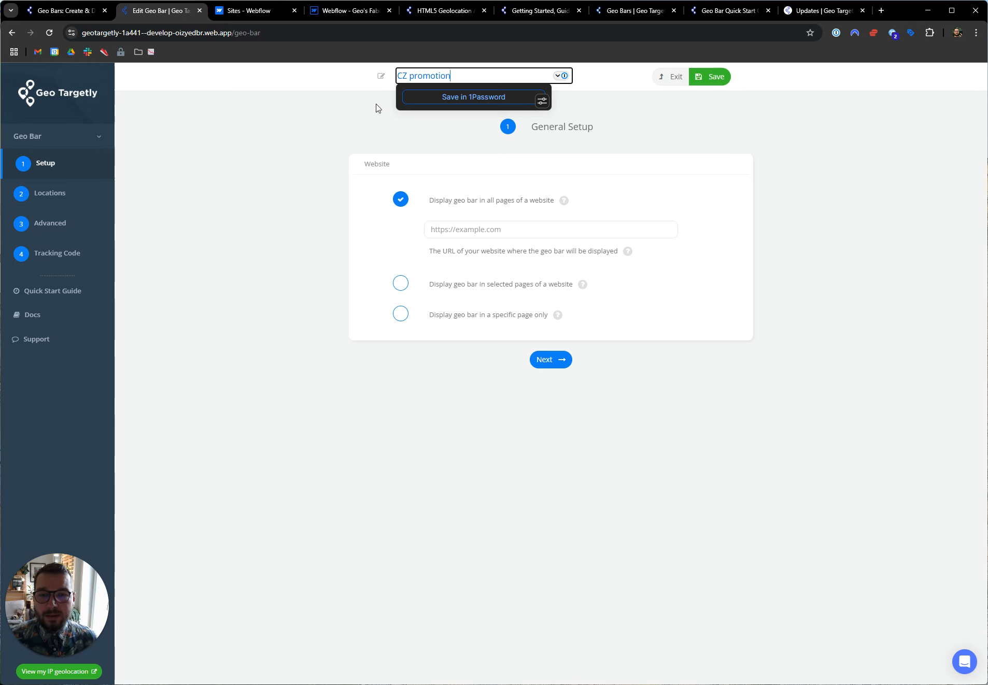
{"action": "left_click", "coordinate": [348, 116]}
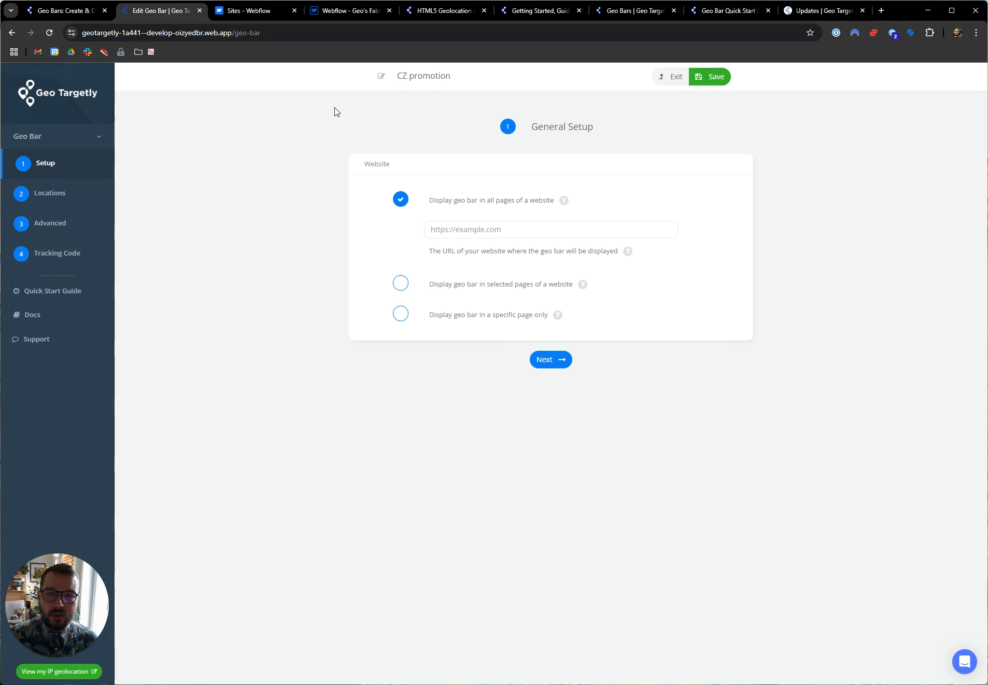
{"action": "left_click", "coordinate": [475, 224]}
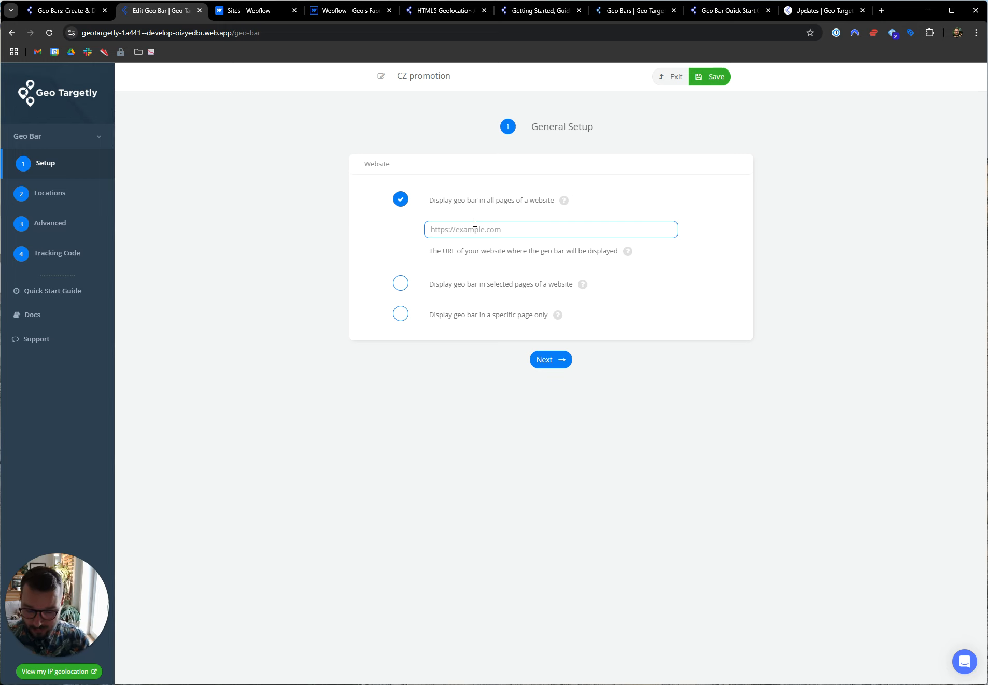
{"action": "type", "text": "https://geotargetly.com"}
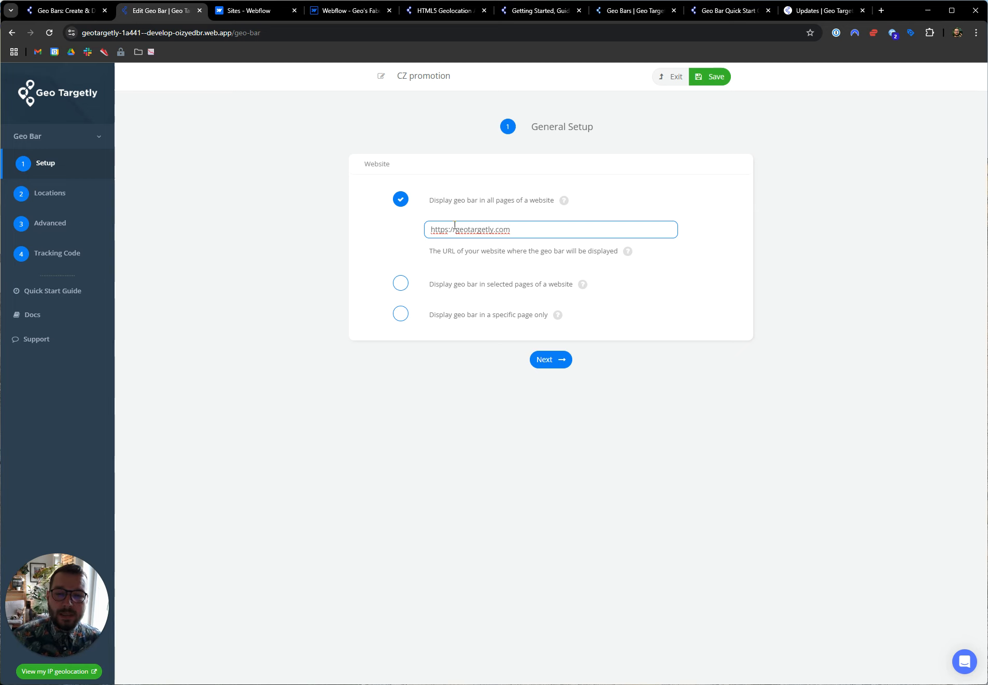
- Try the selected-pages and specific-page display options, and return to displaying the bar in all pages of the website
{"action": "left_click", "coordinate": [400, 282]}
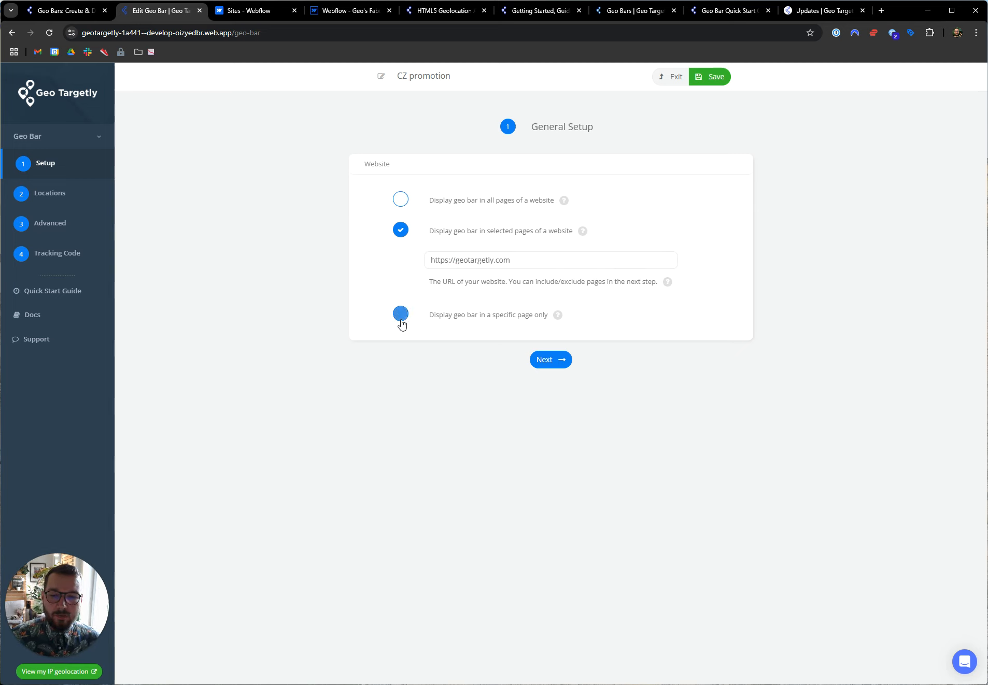
{"action": "left_click", "coordinate": [401, 320]}
{"action": "left_click", "coordinate": [401, 199]}
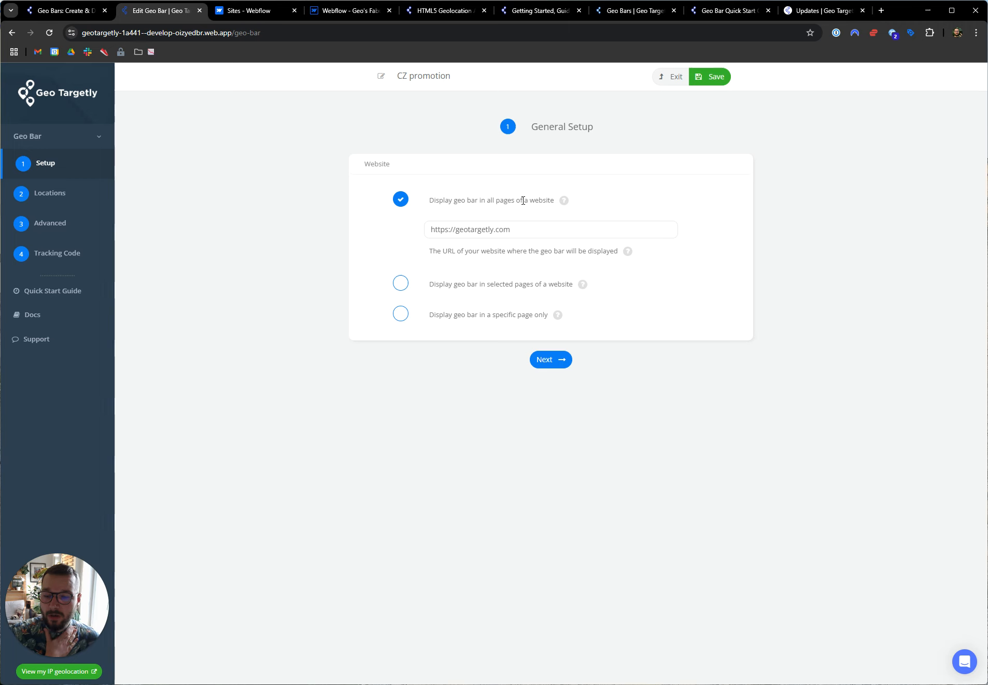
{"action": "left_click_drag", "start_coordinate": [519, 229], "coordinate": [424, 222]}
{"action": "left_click", "coordinate": [400, 283]}
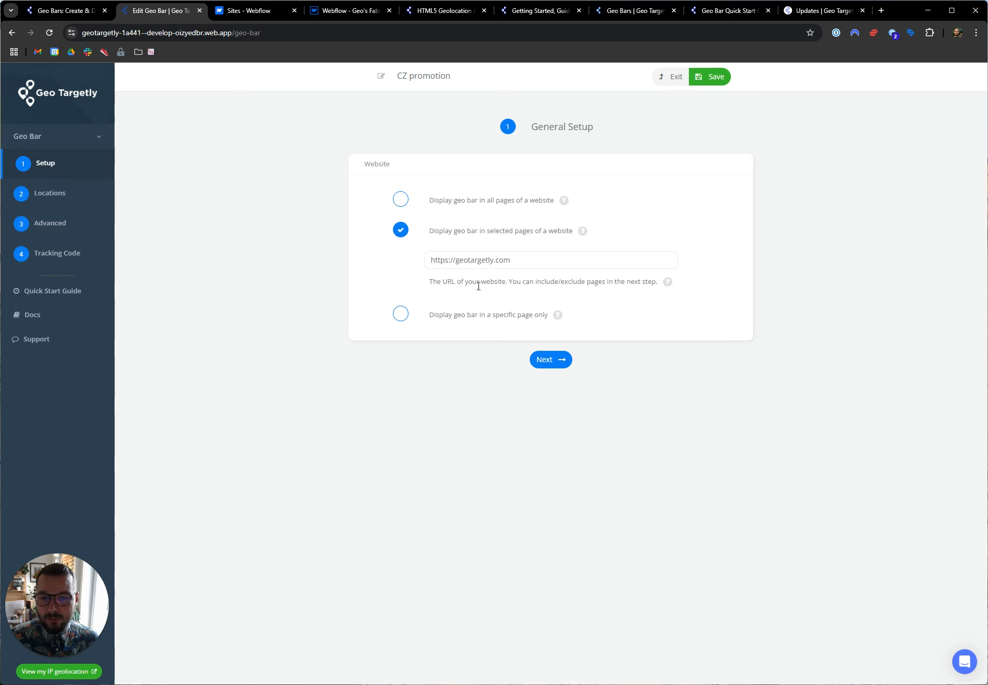
{"action": "left_click", "coordinate": [400, 314]}
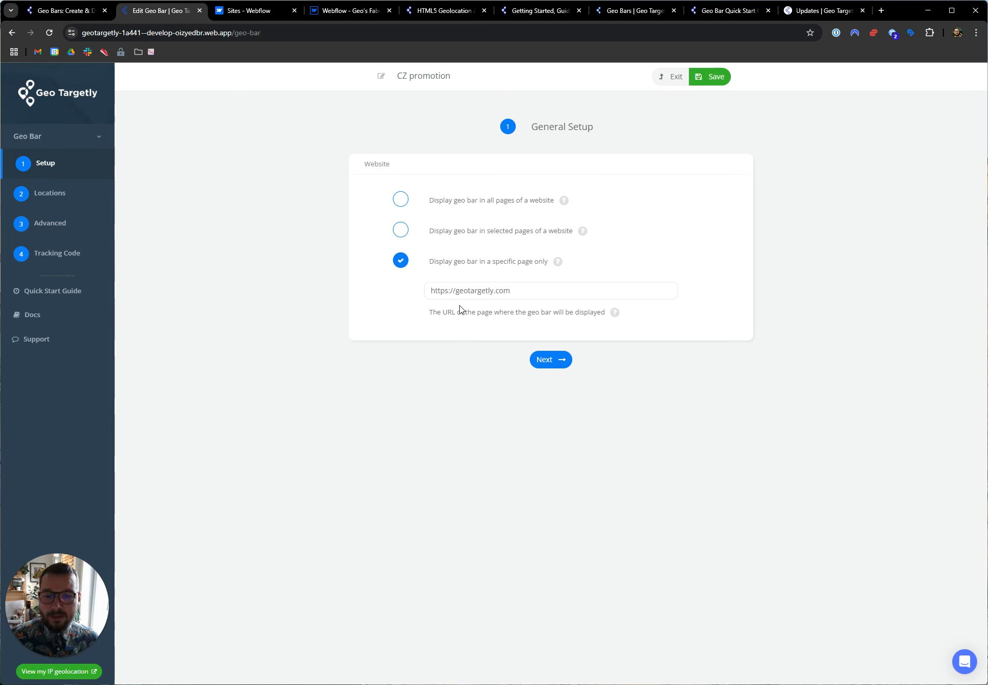
{"action": "left_click_drag", "start_coordinate": [520, 290], "coordinate": [431, 286]}
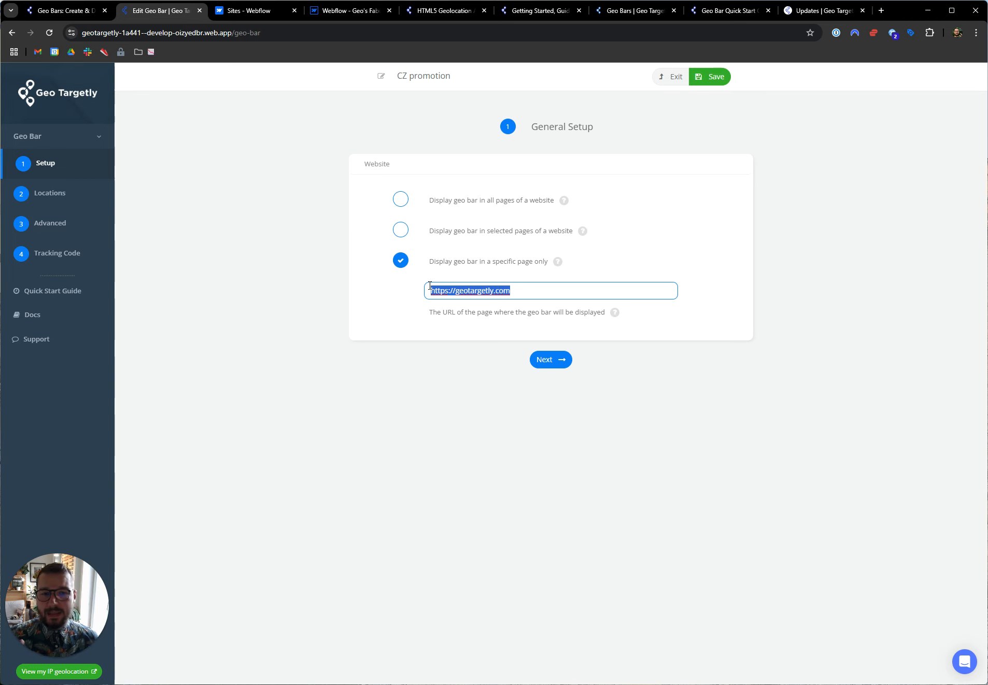
{"action": "left_click", "coordinate": [402, 201]}
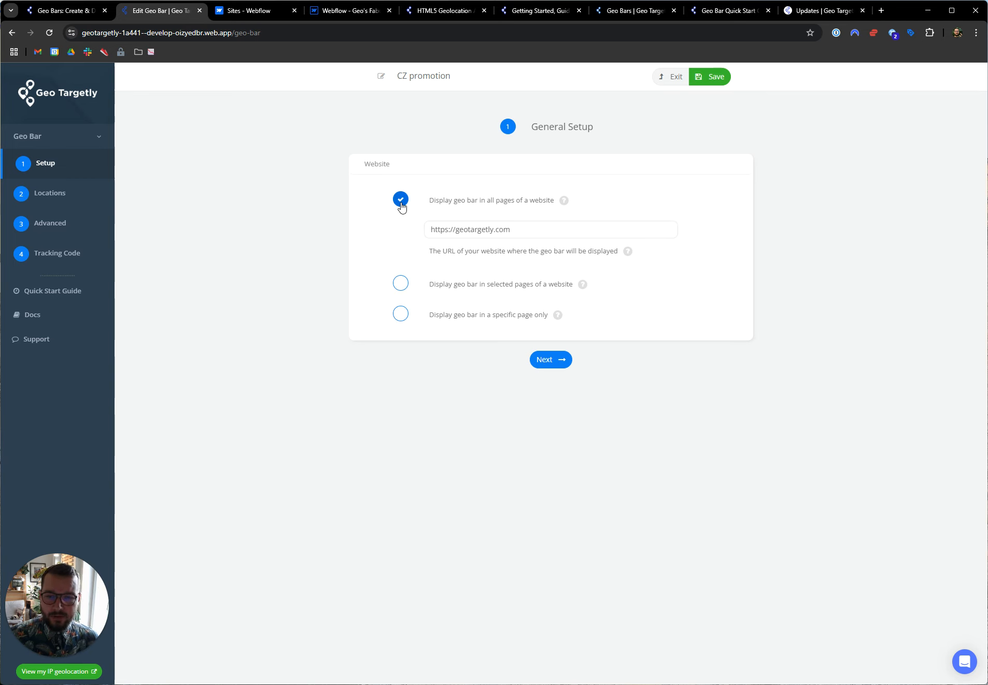
- Continue to the location segments and add a rule to the first segment for Country equal to Czech Republic
{"action": "left_click", "coordinate": [551, 365]}
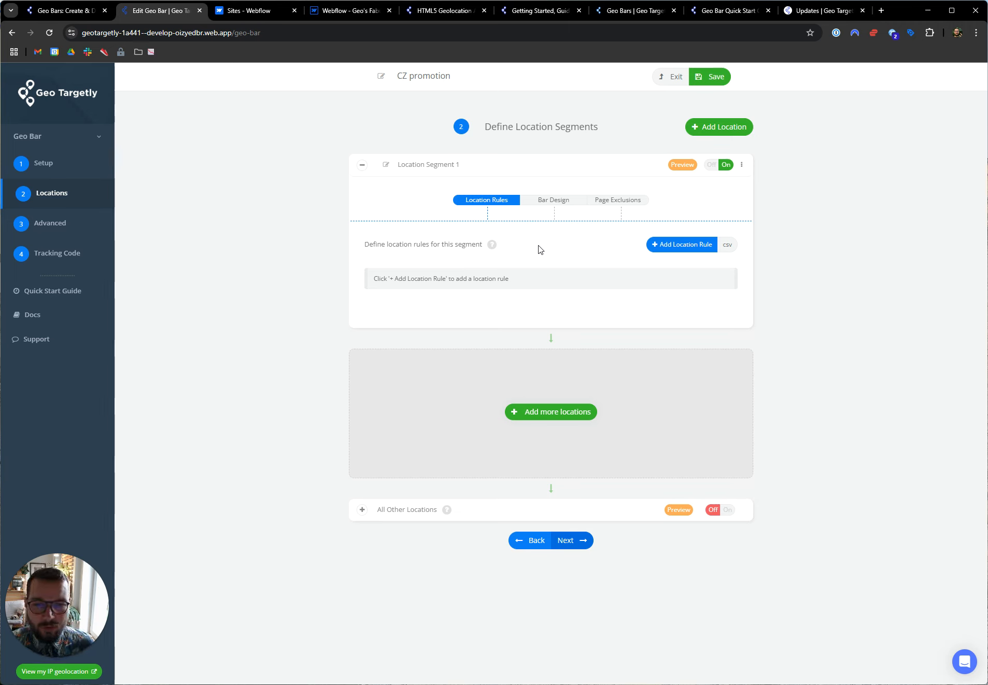
{"action": "left_click", "coordinate": [681, 248]}
{"action": "left_click", "coordinate": [483, 145]}
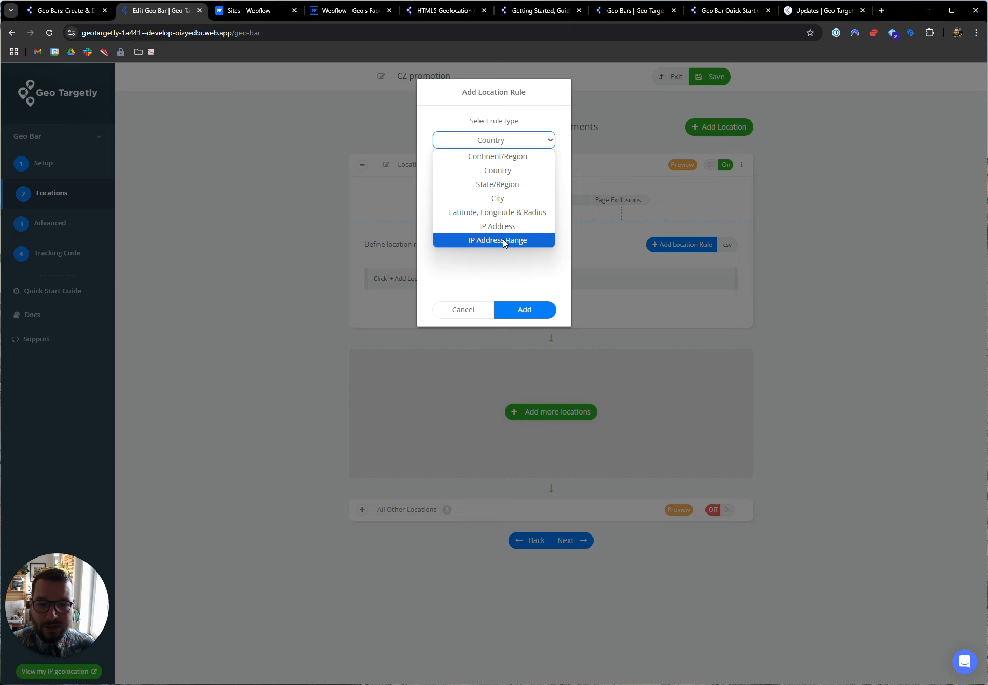
{"action": "left_click", "coordinate": [501, 170]}
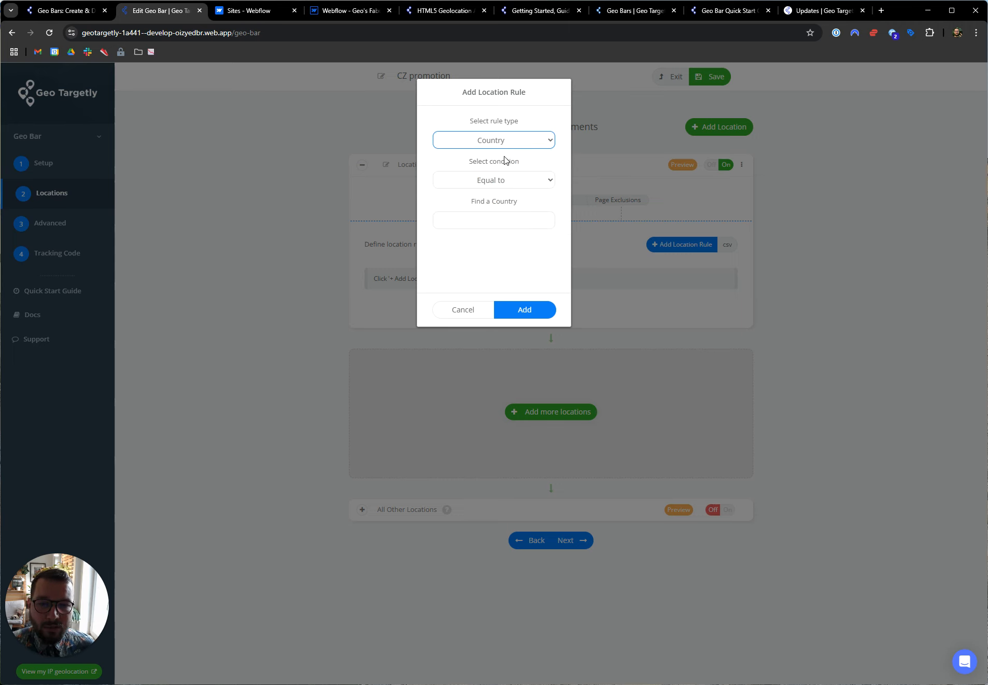
{"action": "left_click", "coordinate": [505, 220]}
{"action": "type", "text": "cze"}
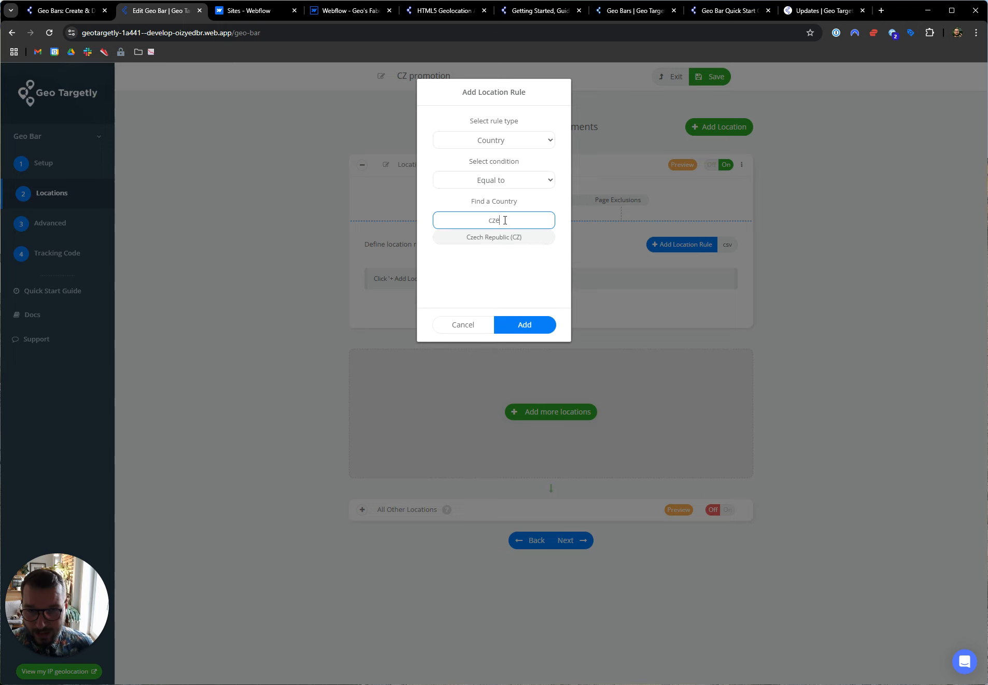
{"action": "left_click", "coordinate": [503, 237]}
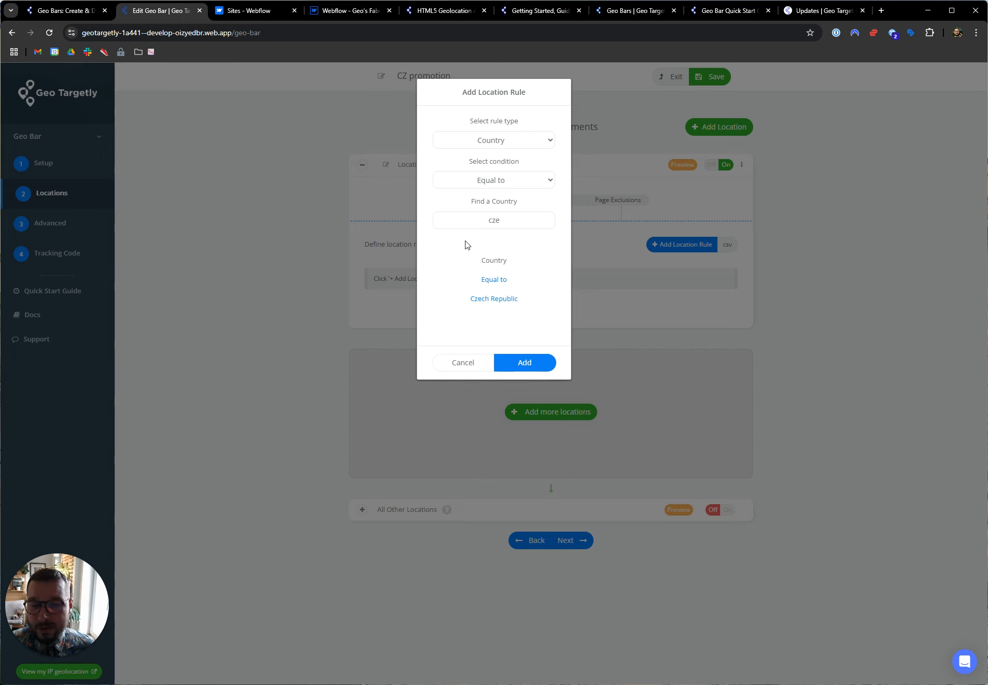
{"action": "left_click", "coordinate": [522, 362]}
- Rename the first location segment as CZ
{"action": "left_click", "coordinate": [402, 167]}
{"action": "key", "text": "BackSpace"}
{"action": "type", "text": "CZ"}
{"action": "left_click", "coordinate": [415, 186]}
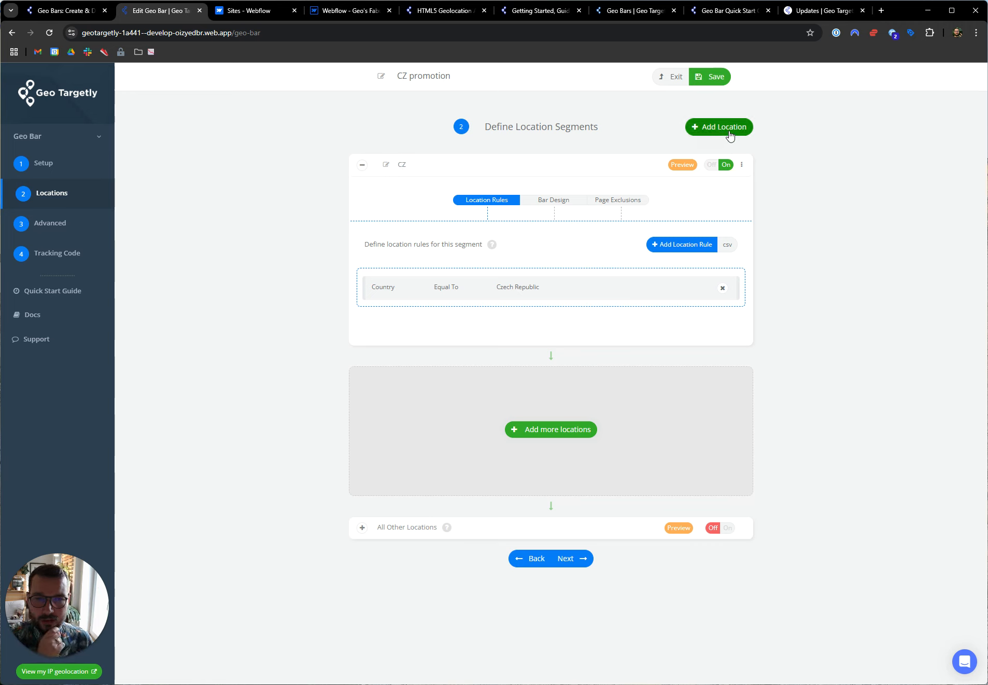
- Duplicate the CZ location segment and rename the copy as US
{"action": "left_click", "coordinate": [742, 165]}
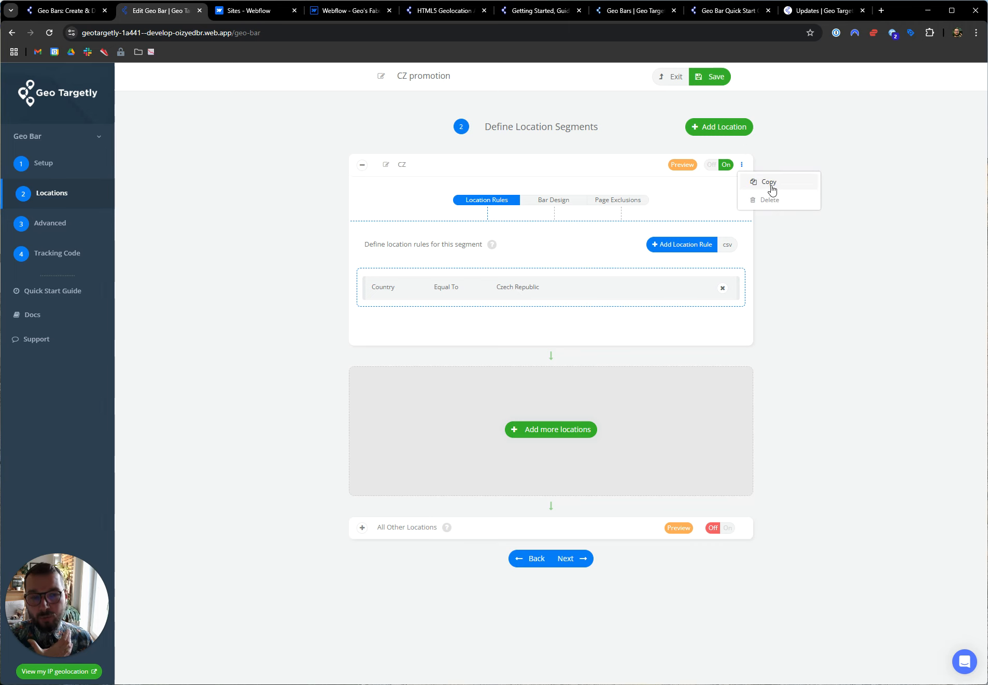
{"action": "left_click", "coordinate": [769, 182]}
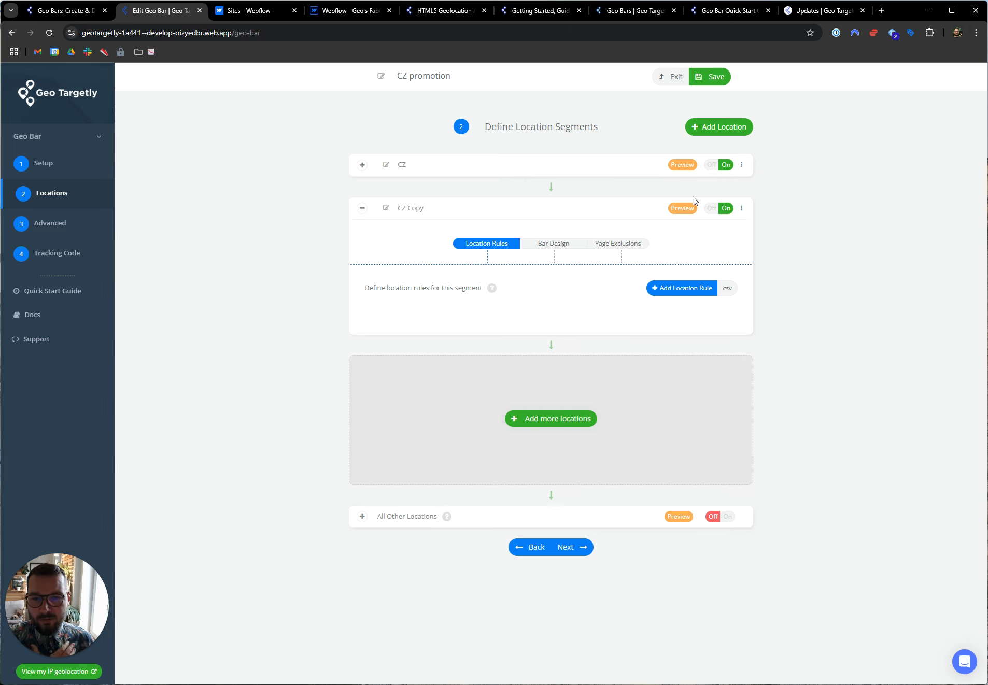
{"action": "left_click", "coordinate": [433, 209]}
{"action": "type", "text": "US"}
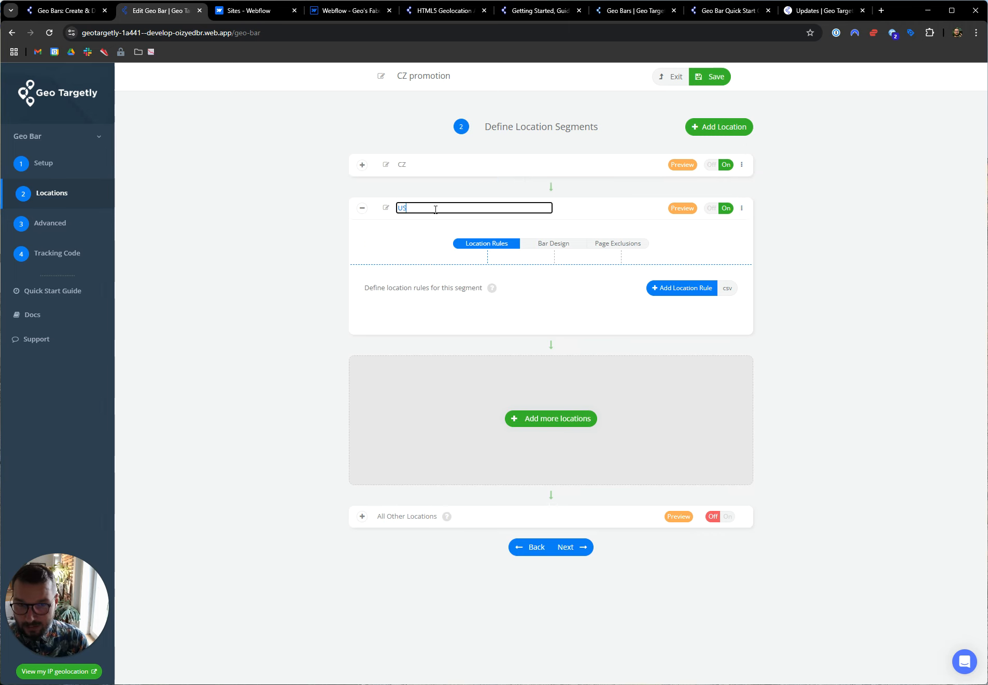
- Add a Country equal to United States rule to the US segment and remove its Czech Republic rule
{"action": "left_click", "coordinate": [682, 288]}
{"action": "left_click", "coordinate": [510, 216]}
{"action": "type", "text": "uni"}
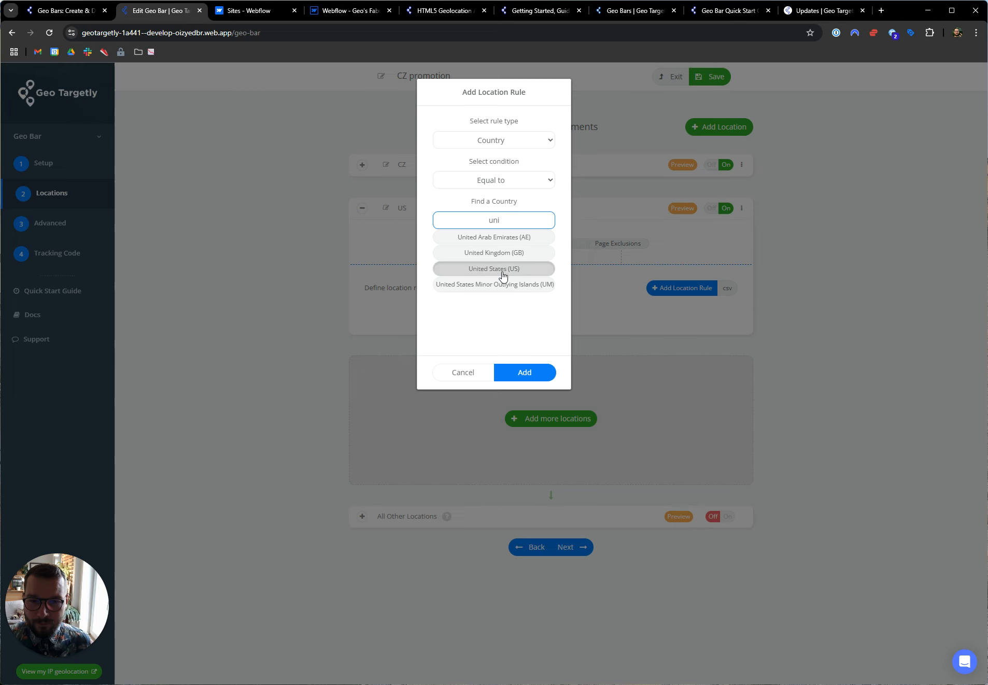
{"action": "left_click", "coordinate": [503, 269]}
{"action": "left_click", "coordinate": [513, 365]}
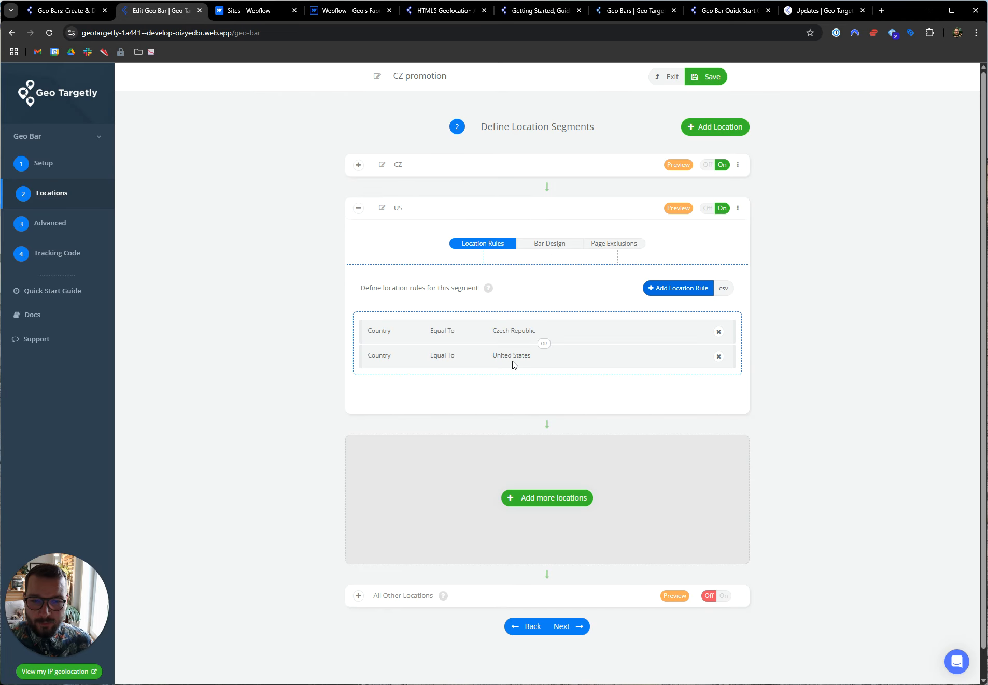
{"action": "left_click", "coordinate": [719, 332]}
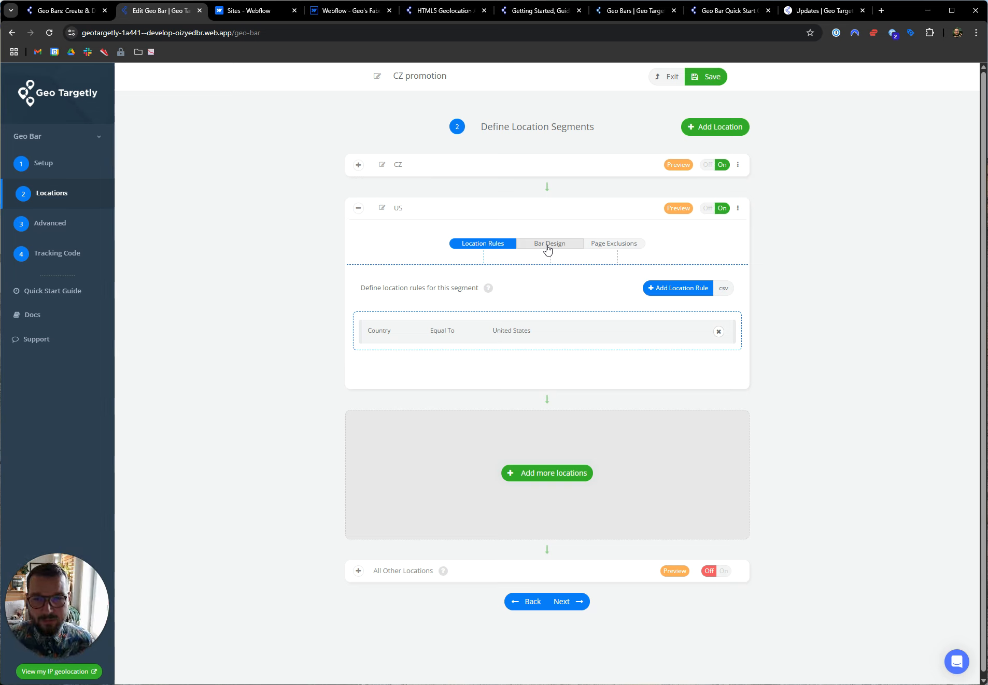
- Delete the US location segment
{"action": "left_click", "coordinate": [738, 207]}
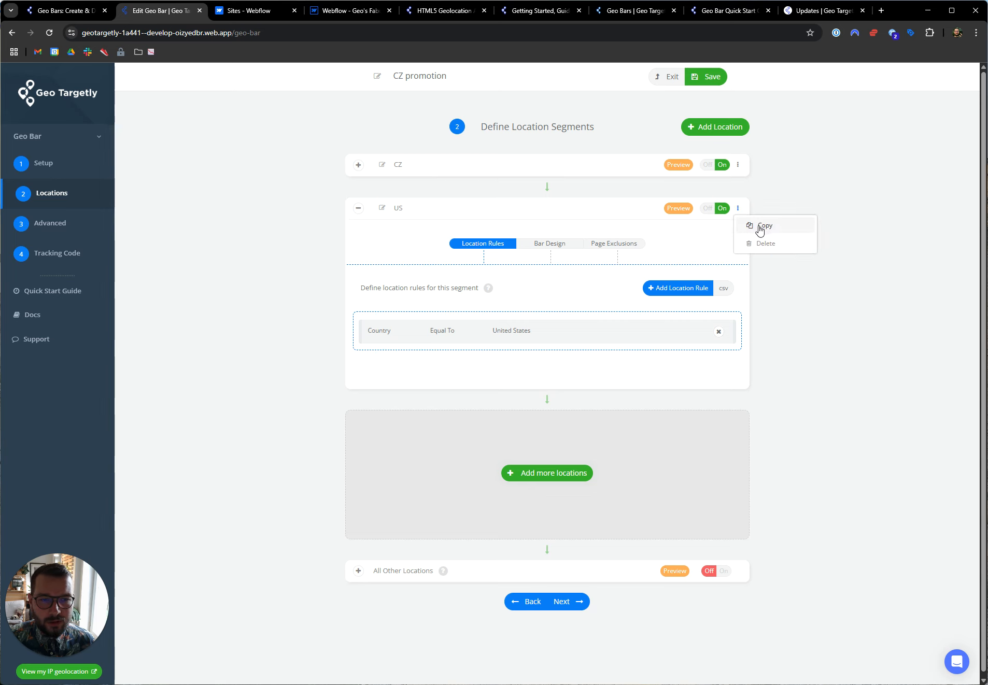
{"action": "left_click", "coordinate": [766, 244]}
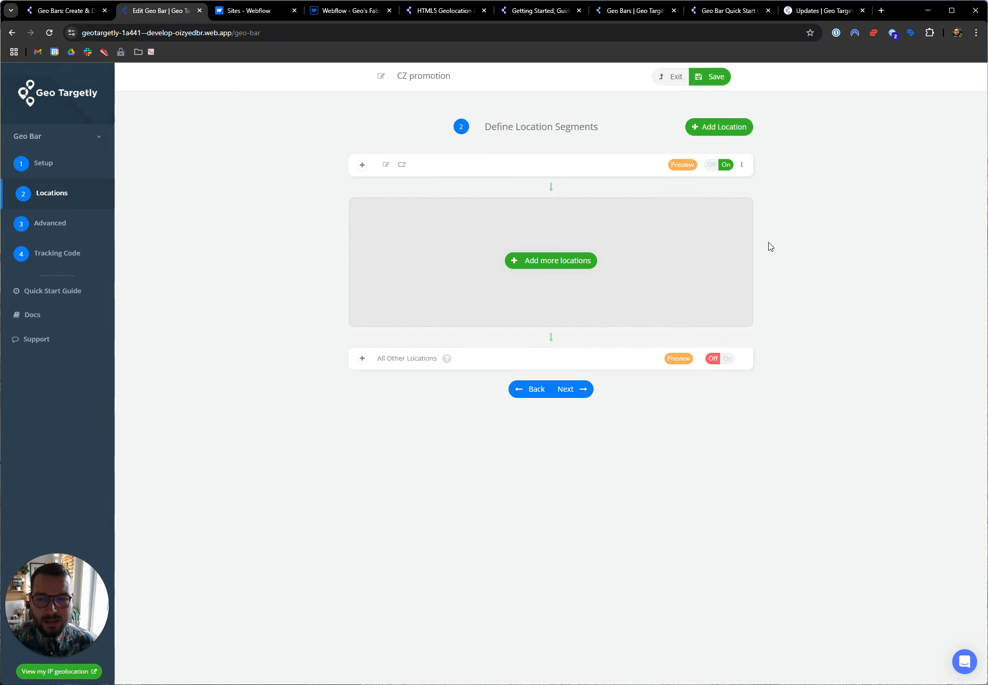
- Switch on the All Other Locations segment, view its bar design options, and switch the segment off again
{"action": "left_click", "coordinate": [363, 359]}
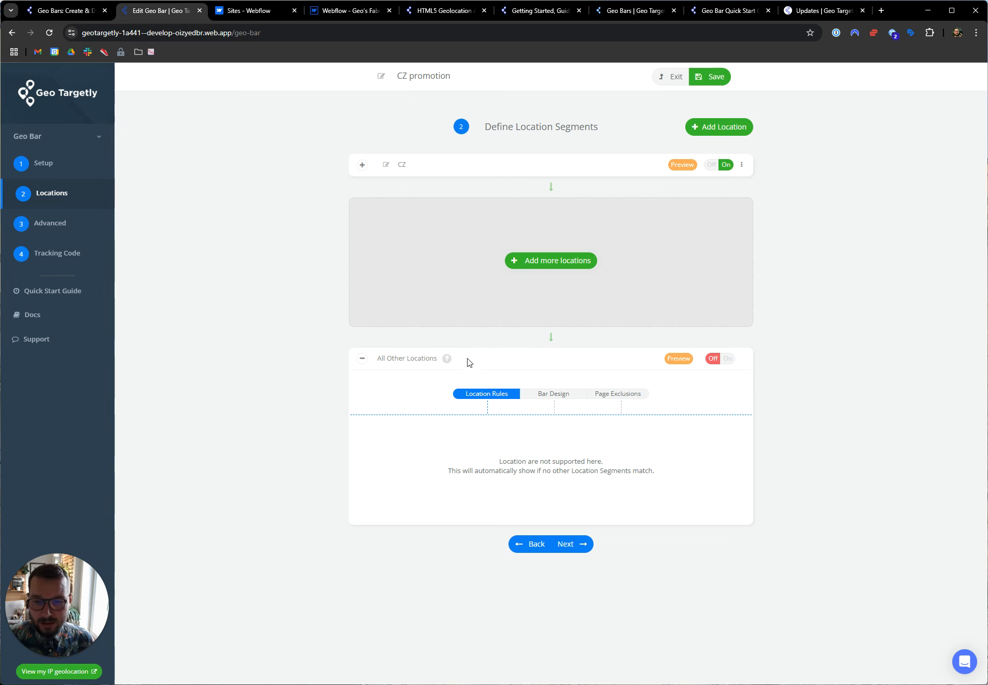
{"action": "left_click", "coordinate": [727, 359]}
{"action": "left_click", "coordinate": [534, 398]}
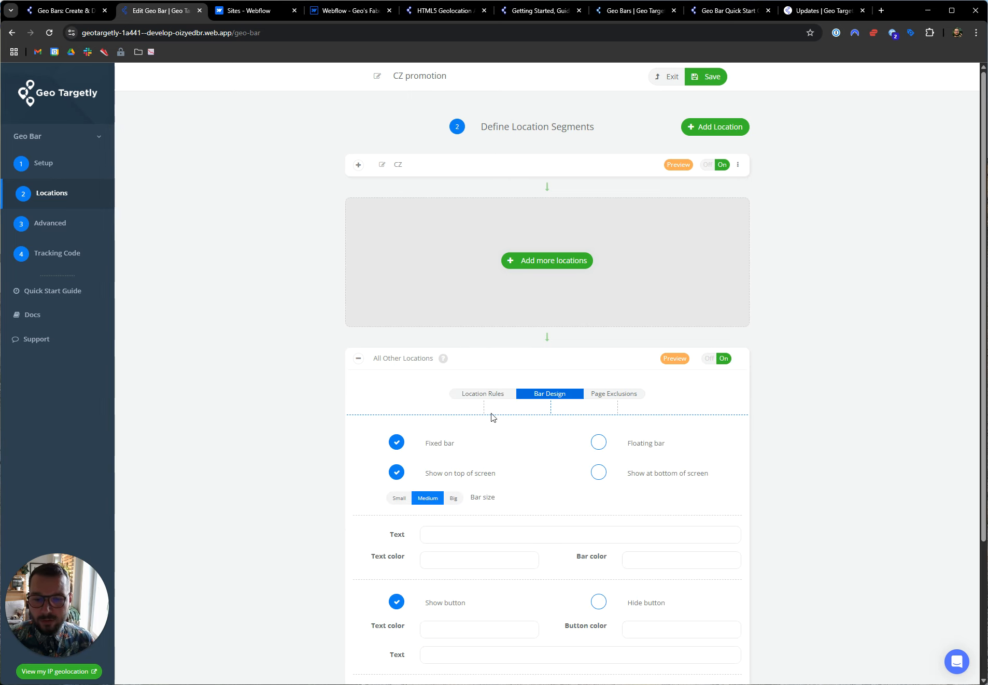
{"action": "left_click", "coordinate": [707, 361]}
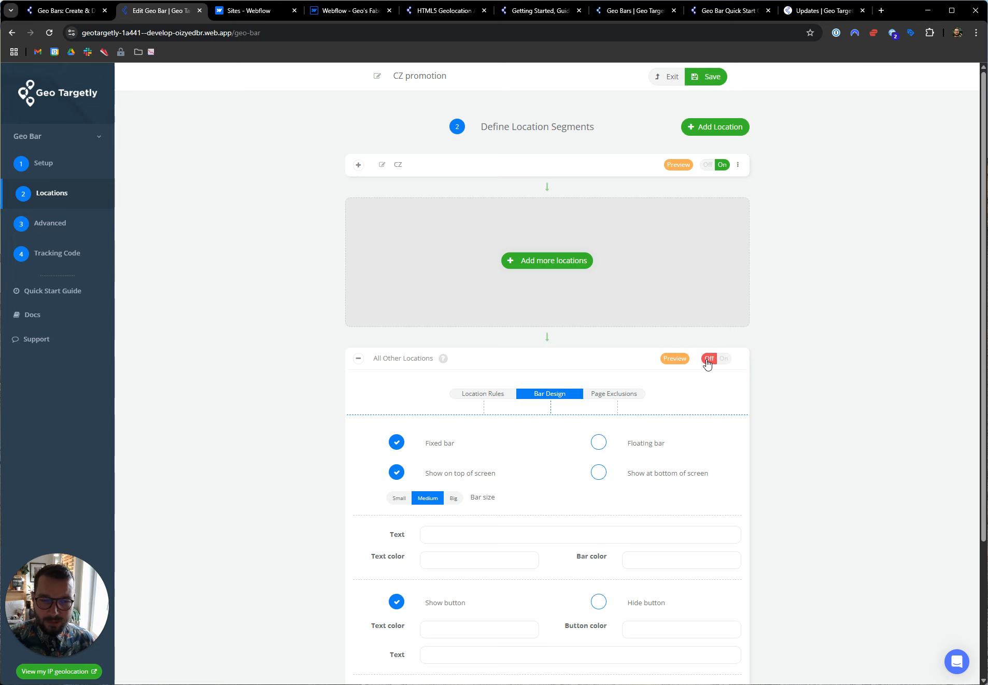
- Collapse the All Other Locations segment, switch it on and switch it off again
{"action": "left_click", "coordinate": [358, 359]}
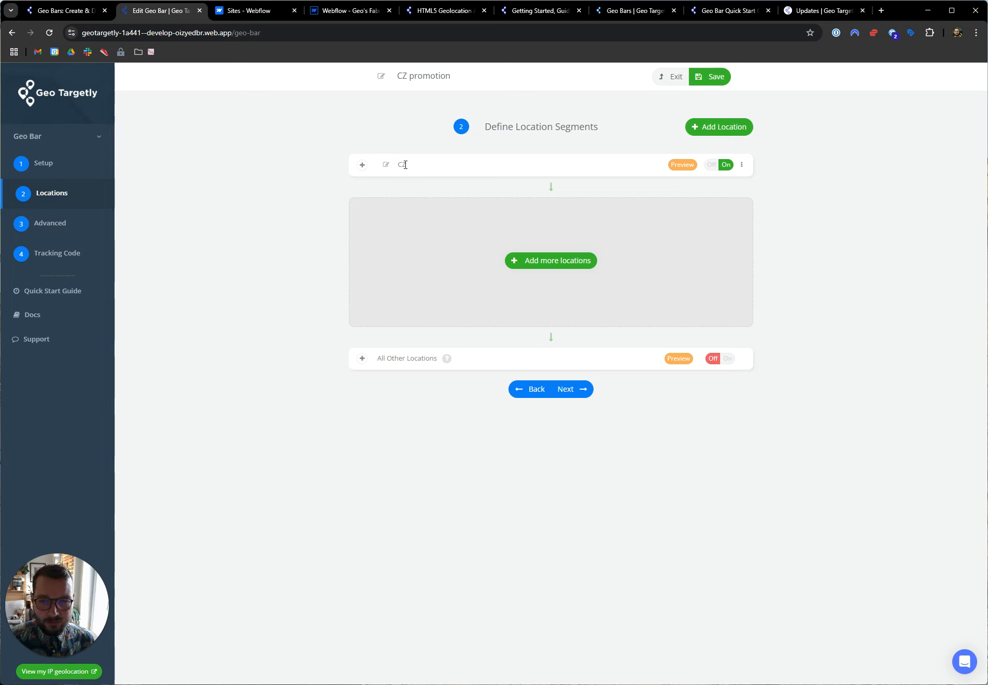
{"action": "left_click", "coordinate": [727, 360]}
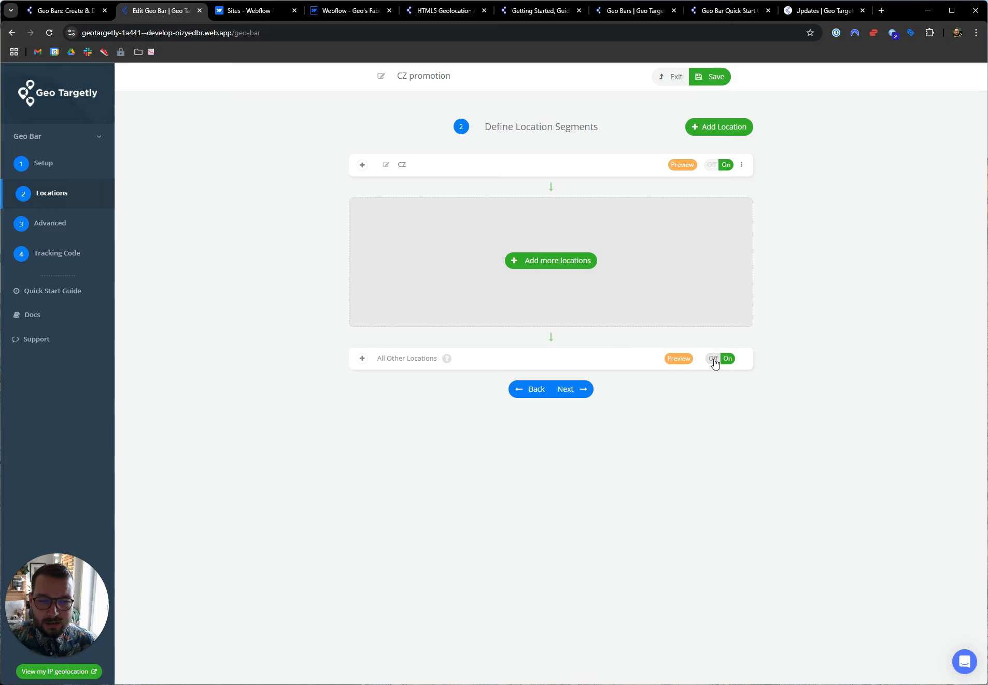
{"action": "left_click", "coordinate": [715, 362]}
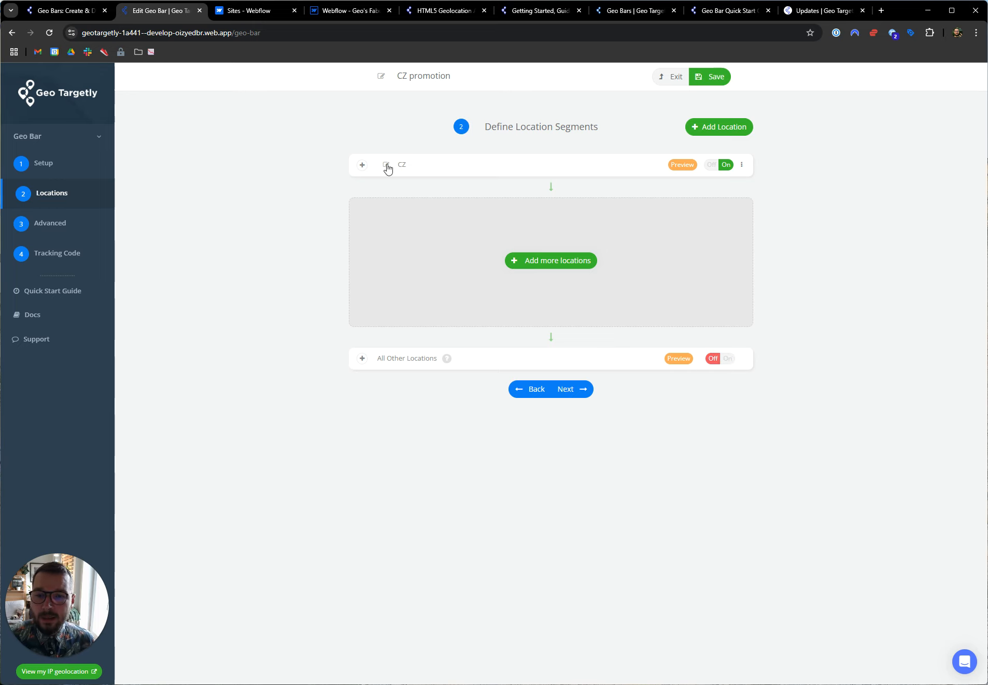
- Open the CZ segment's bar design, try the bottom-of-screen placement, and set the bar to show on top of screen
{"action": "left_click", "coordinate": [362, 165]}
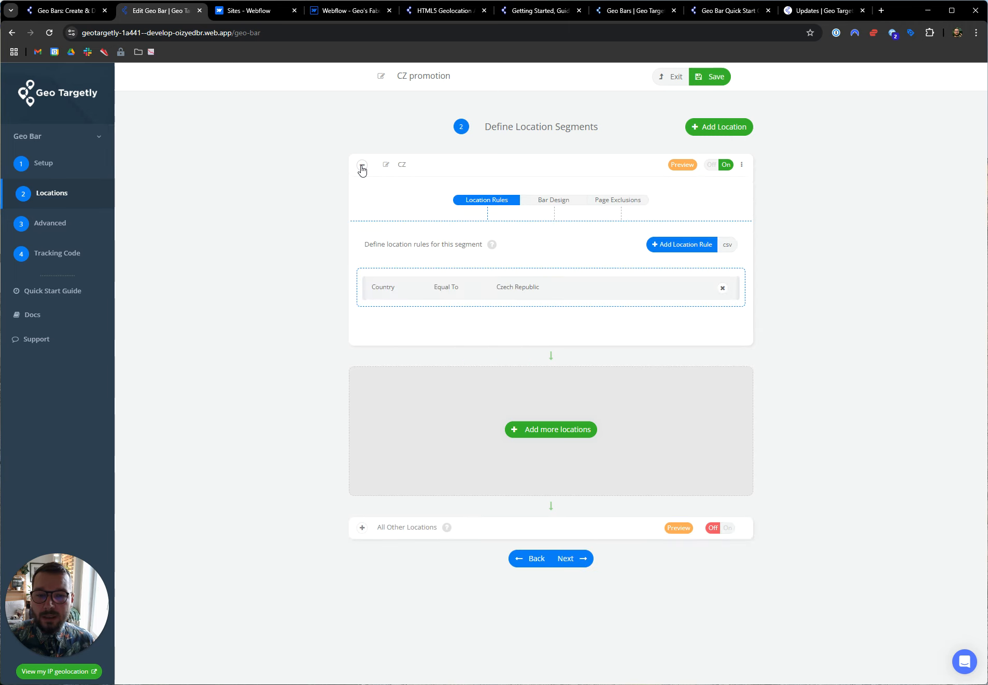
{"action": "left_click", "coordinate": [553, 203]}
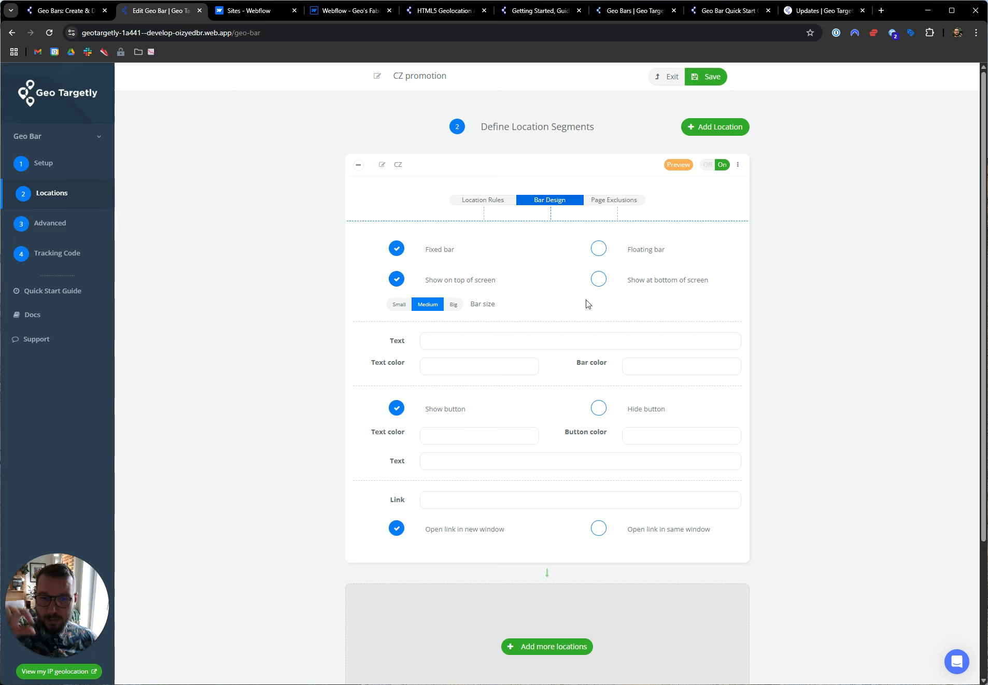
{"action": "left_click", "coordinate": [598, 280]}
{"action": "left_click", "coordinate": [397, 280]}
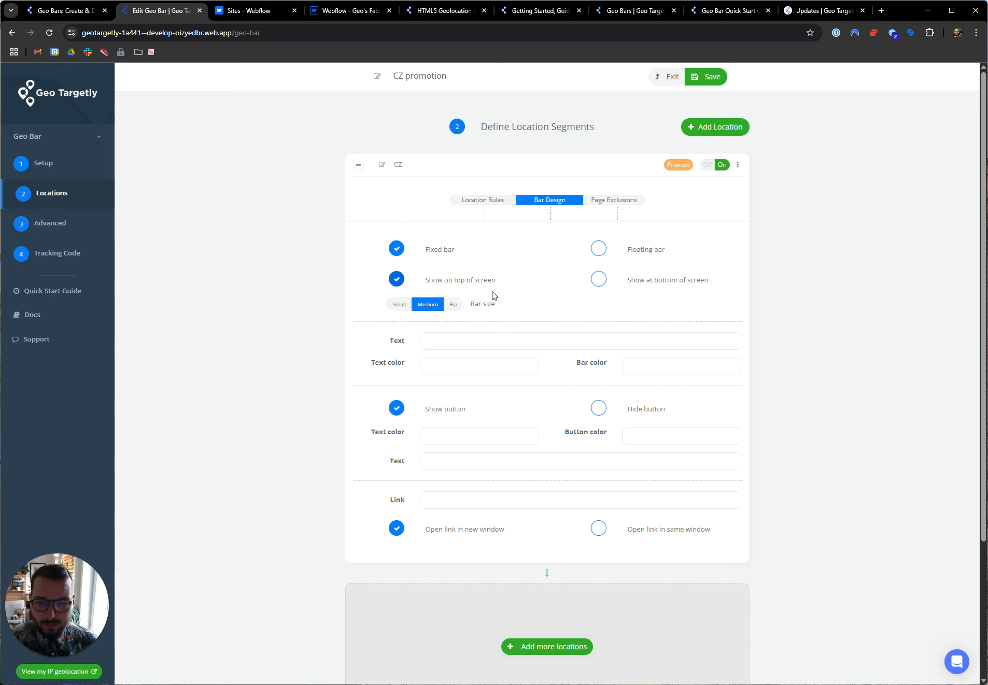
- Enter "Text" as the placeholder message of the CZ bar
{"action": "left_click", "coordinate": [434, 343]}
{"action": "double_click", "coordinate": [399, 341]}
{"action": "key", "text": "ctrl+c"}
{"action": "left_click", "coordinate": [457, 337]}
{"action": "key", "text": "ctrl+v"}
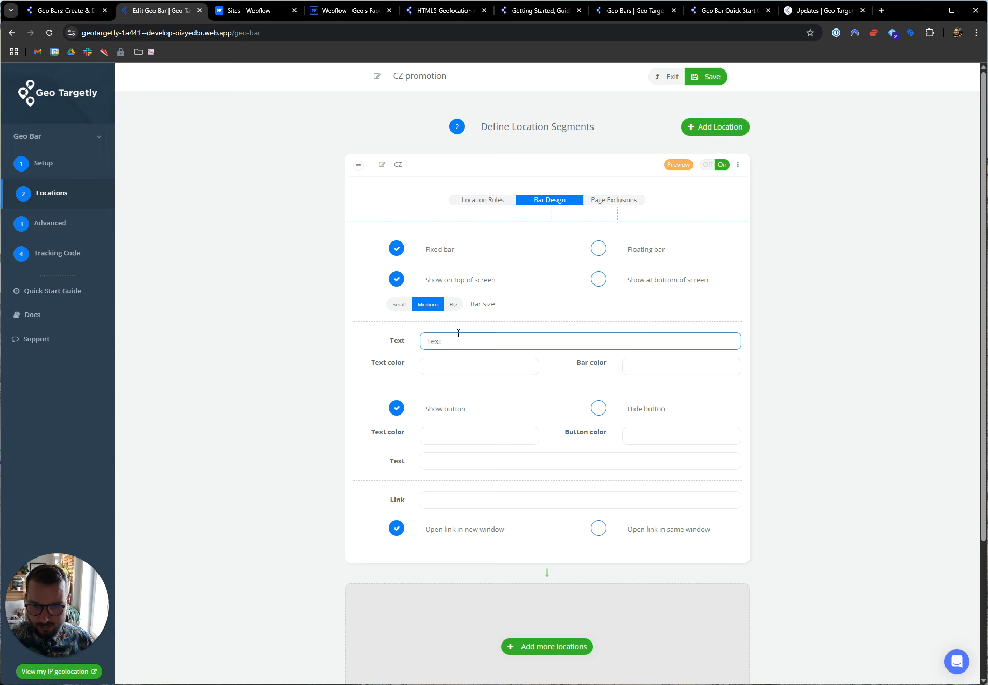
- Set the CZ bar's text color to #ffffff and its bar color to #d74e4e
{"action": "left_click", "coordinate": [449, 367]}
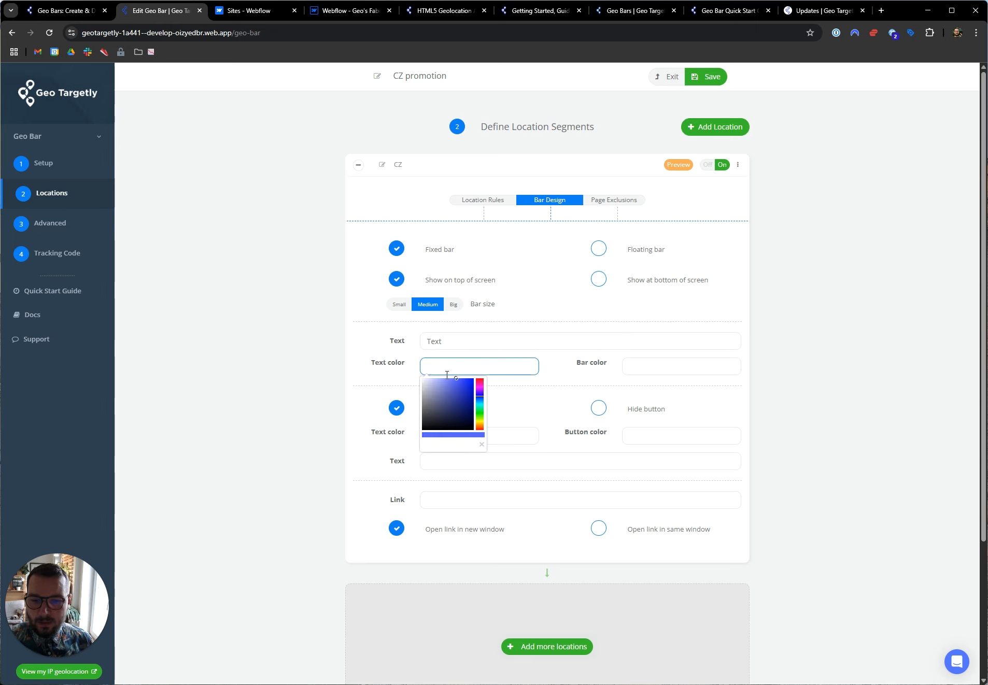
{"action": "type", "text": "#ffffff"}
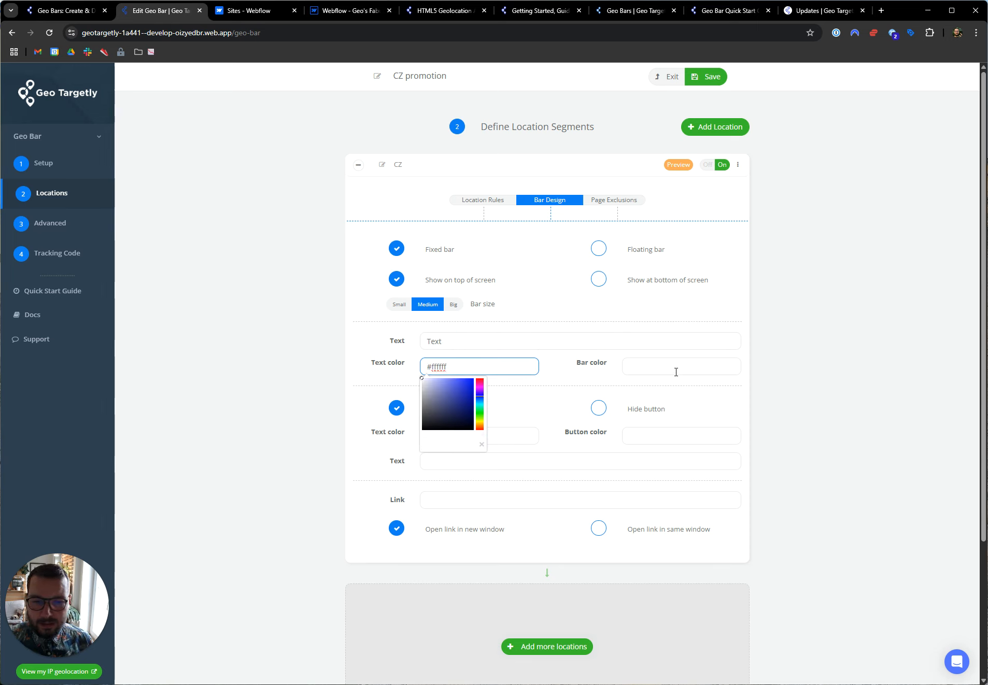
{"action": "left_click", "coordinate": [663, 369]}
{"action": "type", "text": "#ff0000"}
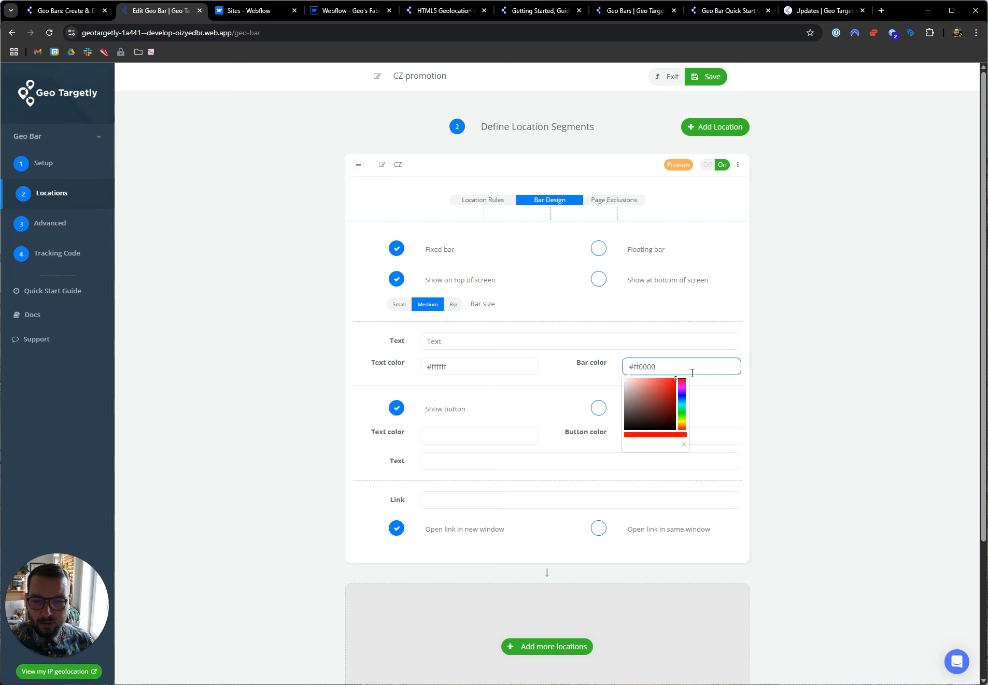
{"action": "left_click_drag", "start_coordinate": [661, 384], "coordinate": [657, 387]}
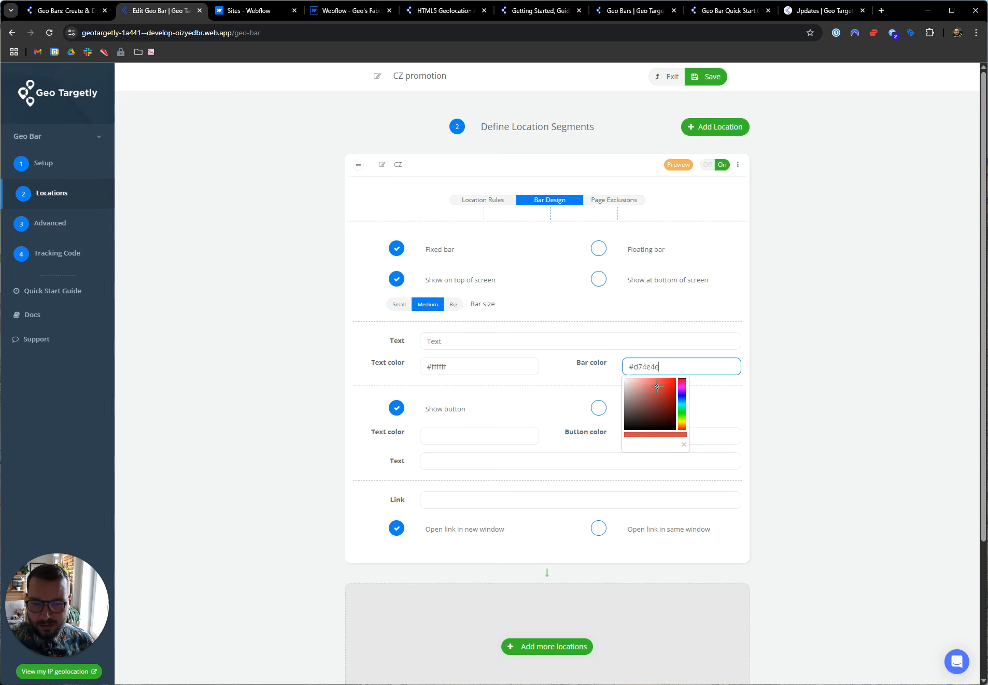
{"action": "left_click", "coordinate": [740, 325]}
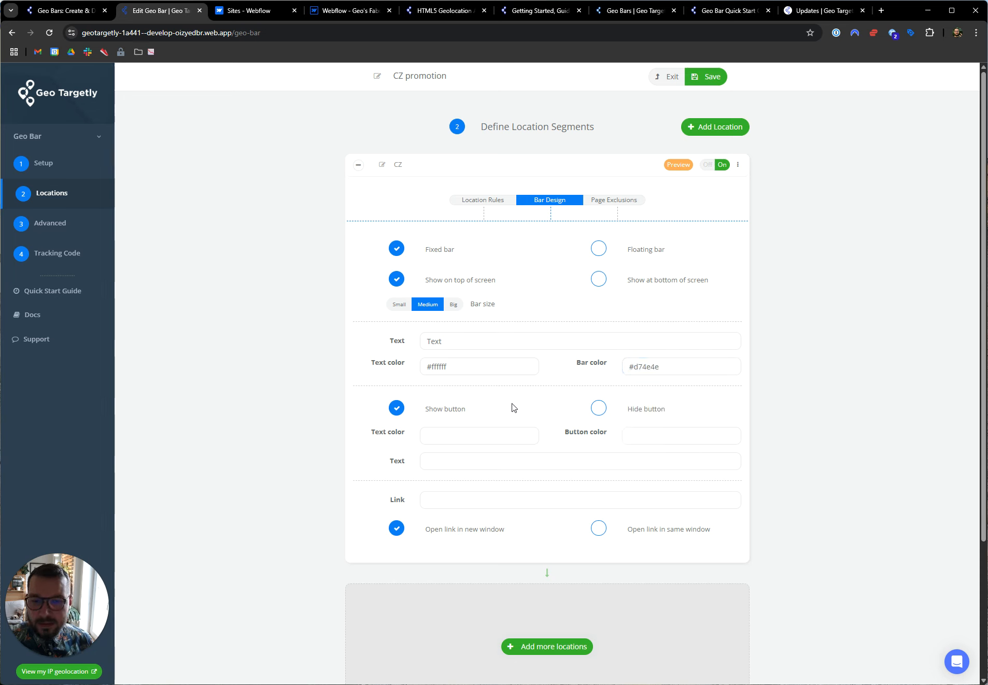
- Preview the CZ bar with its button hidden, and set the button to show again
{"action": "left_click", "coordinate": [602, 409]}
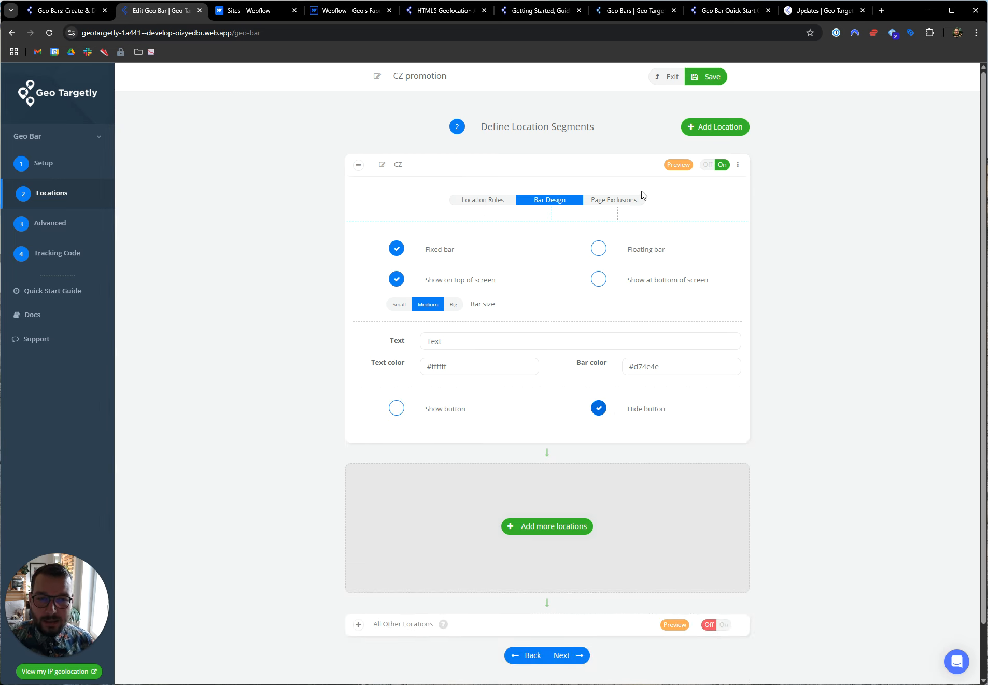
{"action": "left_click", "coordinate": [669, 166]}
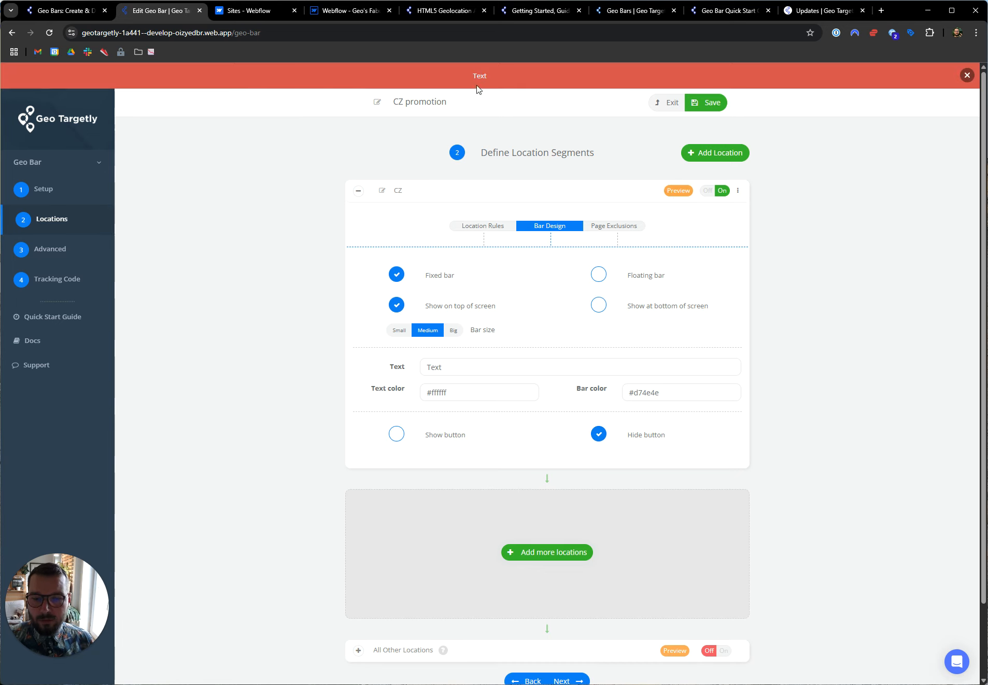
{"action": "left_click", "coordinate": [396, 434]}
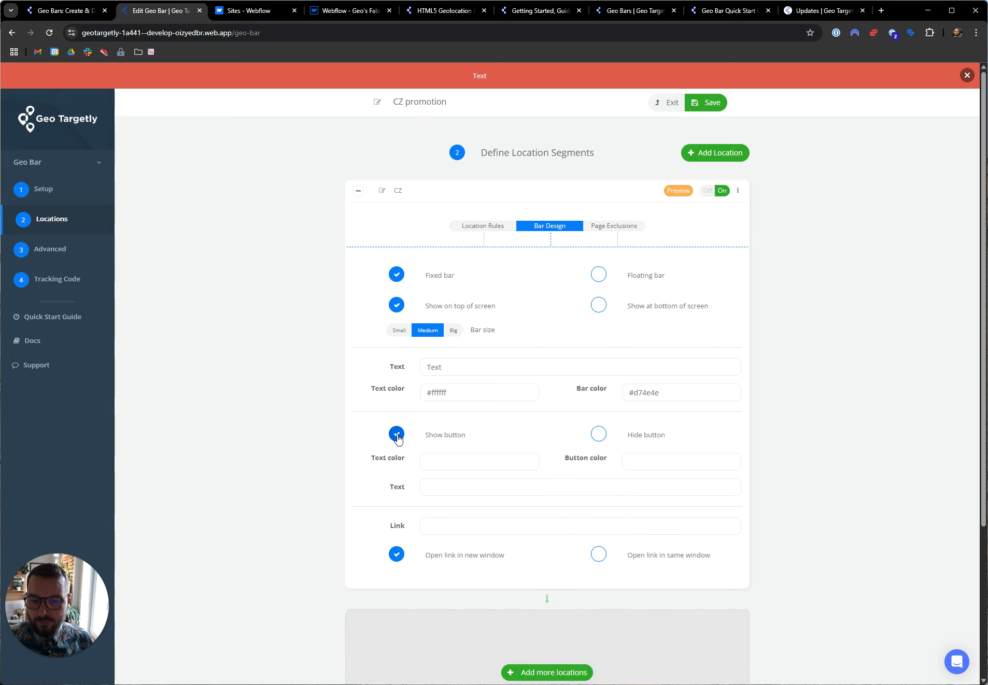
- Set the button's text color to #d64c4c and button color to #ffffff, and label it "Button"
{"action": "left_click", "coordinate": [435, 461]}
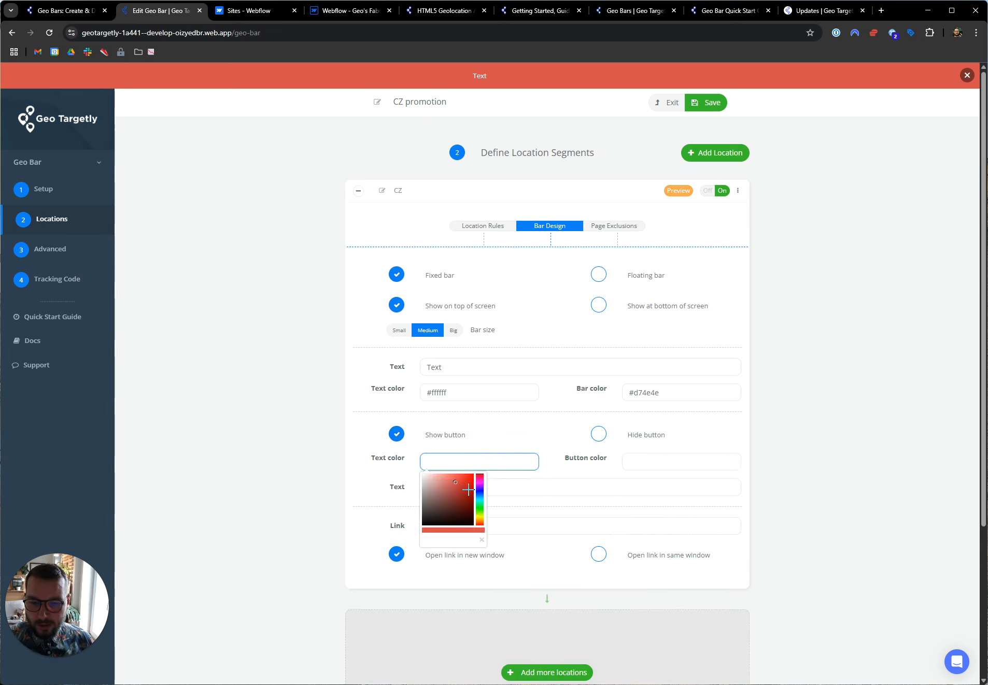
{"action": "left_click", "coordinate": [456, 482]}
{"action": "left_click", "coordinate": [636, 462]}
{"action": "type", "text": "#ffffff"}
{"action": "left_click", "coordinate": [531, 484]}
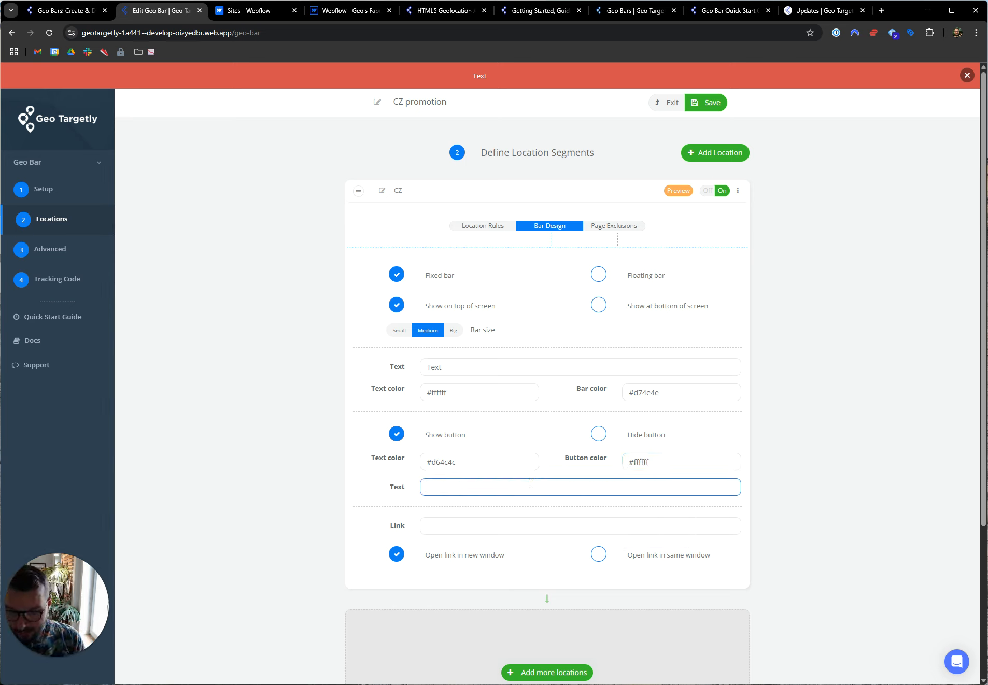
{"action": "type", "text": "Button"}
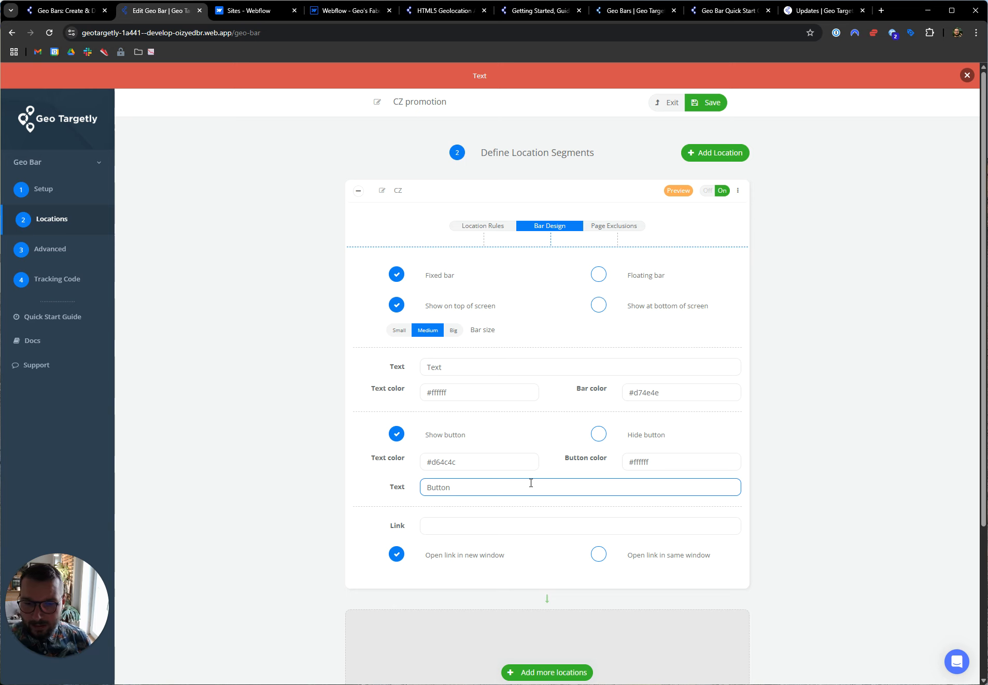
- Change the bar's message to "Free shipping in CZ" and the button's text to "Claim now!"
{"action": "double_click", "coordinate": [470, 364]}
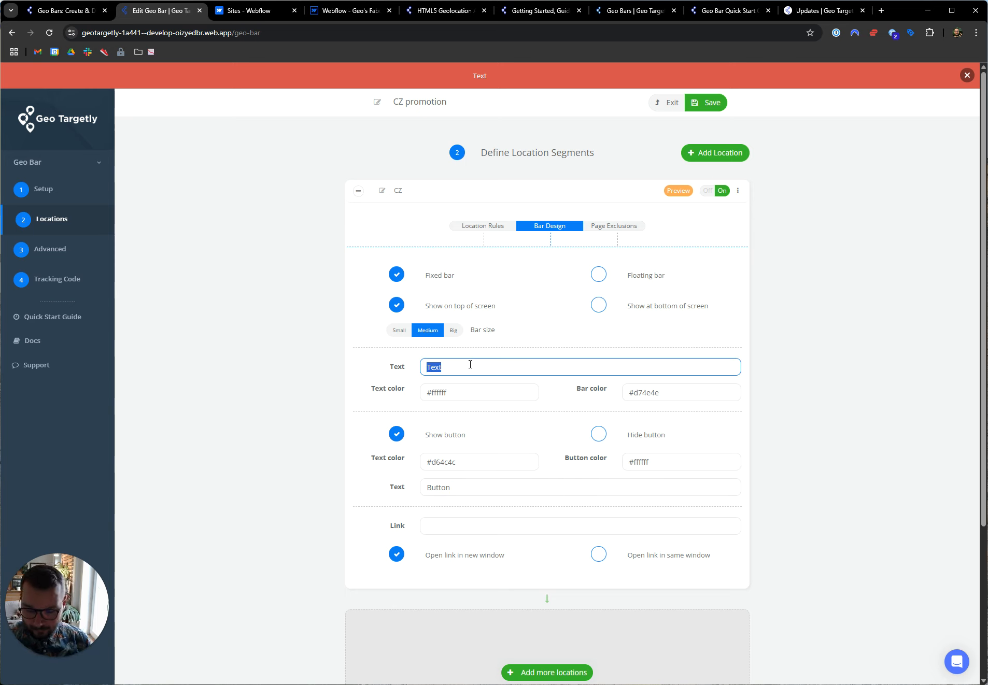
{"action": "type", "text": "Free shipping in CZ"}
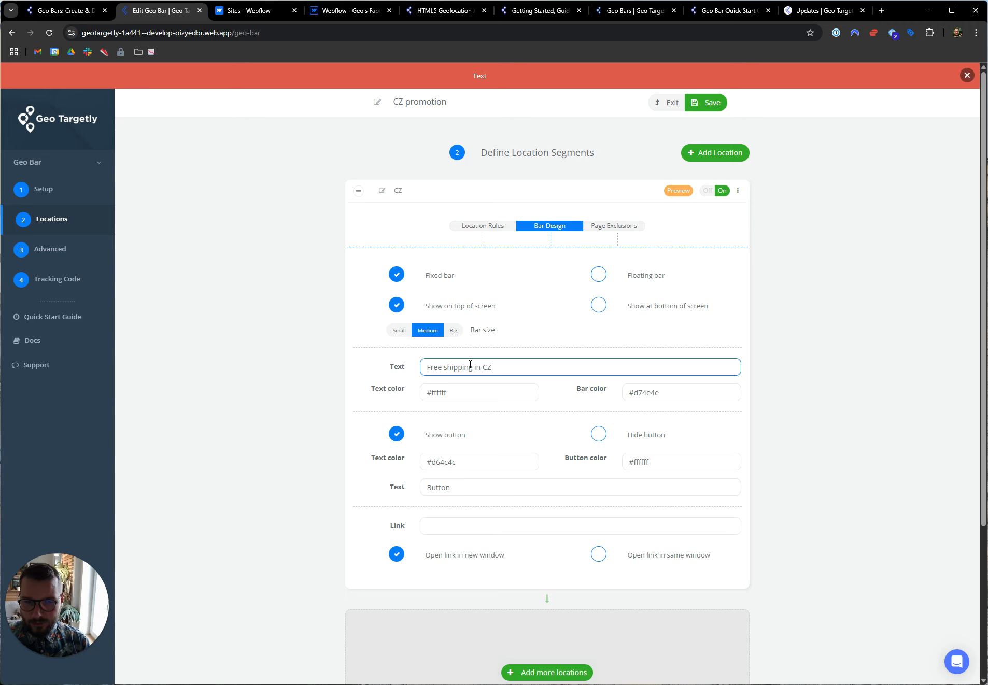
{"action": "double_click", "coordinate": [445, 488]}
{"action": "type", "text": "Cl"}
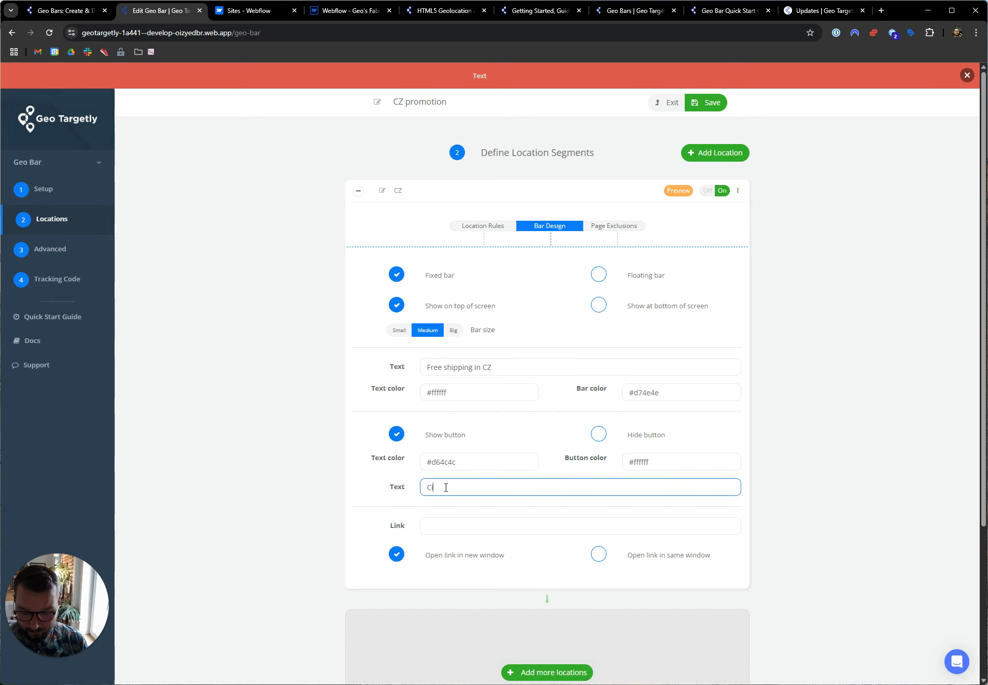
{"action": "type", "text": "aim now!"}
{"action": "left_click", "coordinate": [452, 526]}
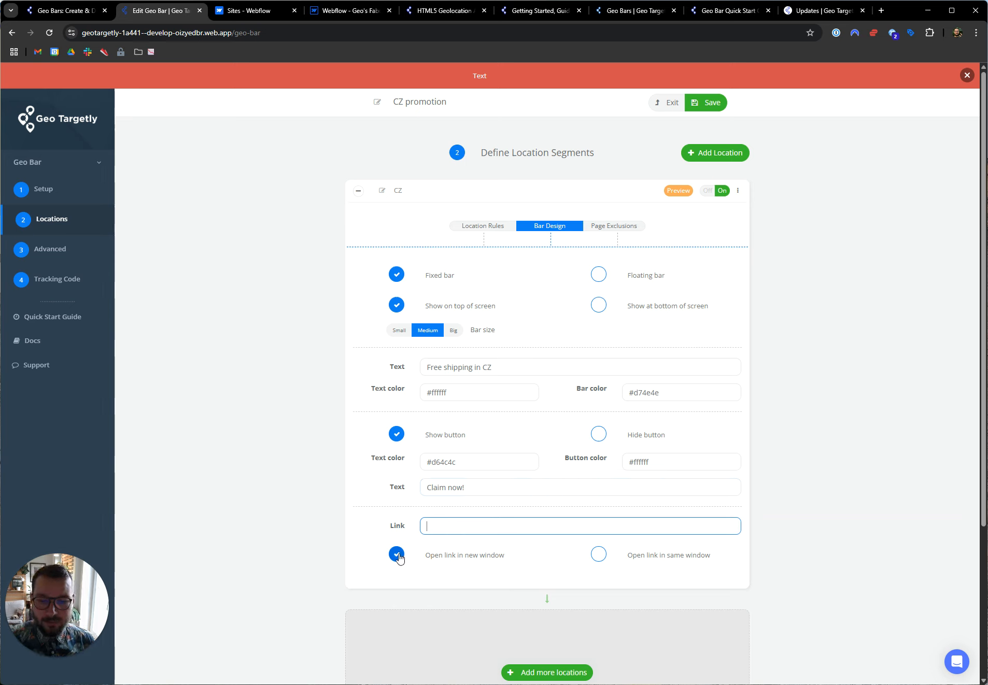
{"action": "left_click", "coordinate": [628, 554]}
{"action": "left_click", "coordinate": [445, 527]}
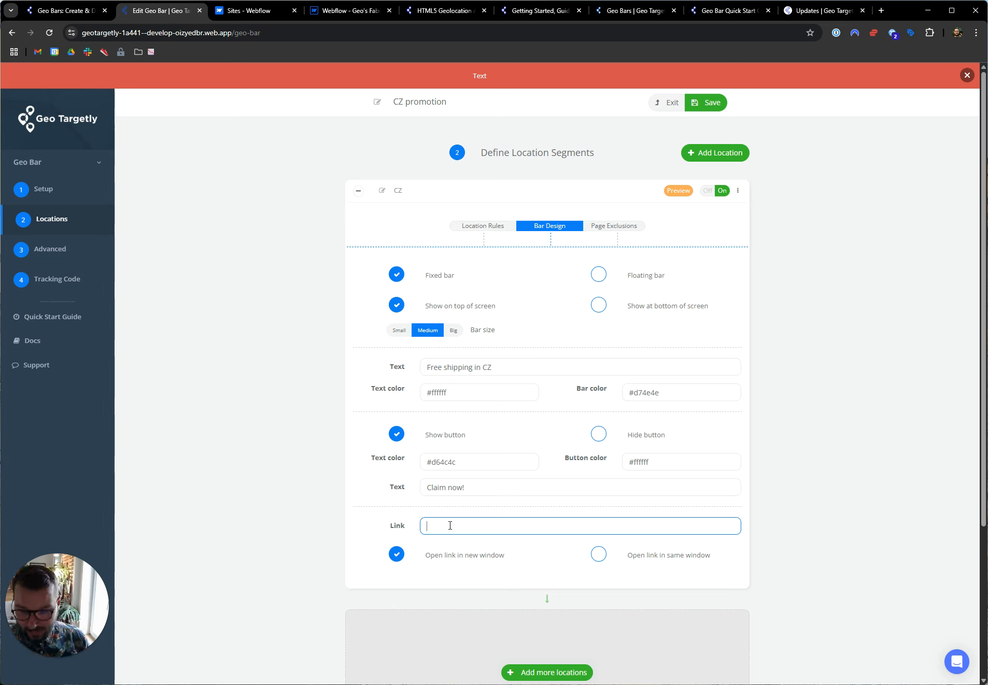
{"action": "type", "text": "geo"}
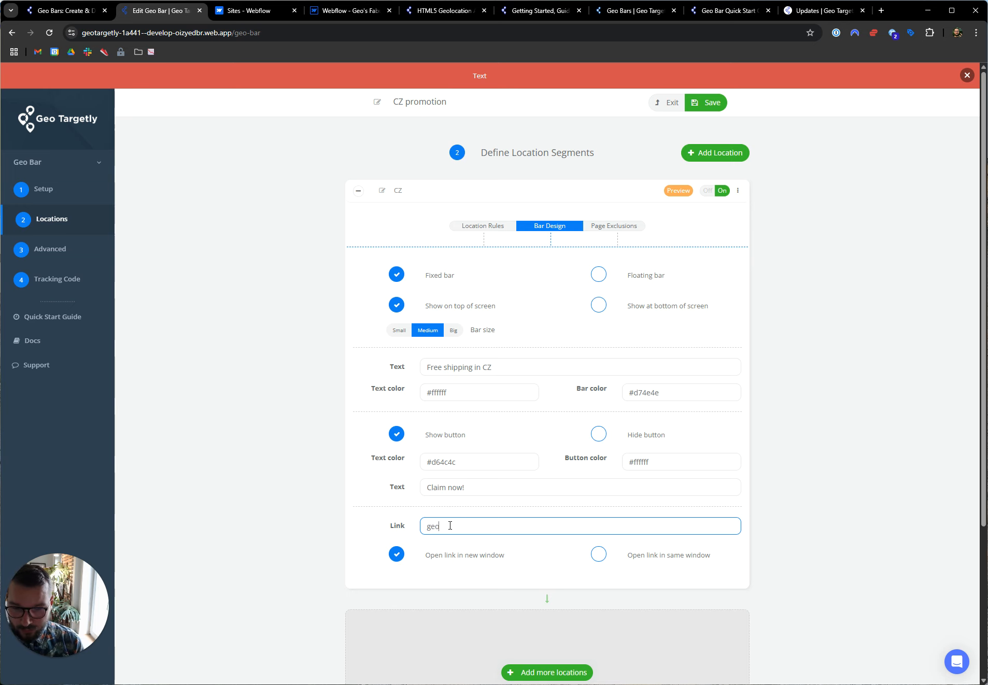
{"action": "type", "text": "ww"}
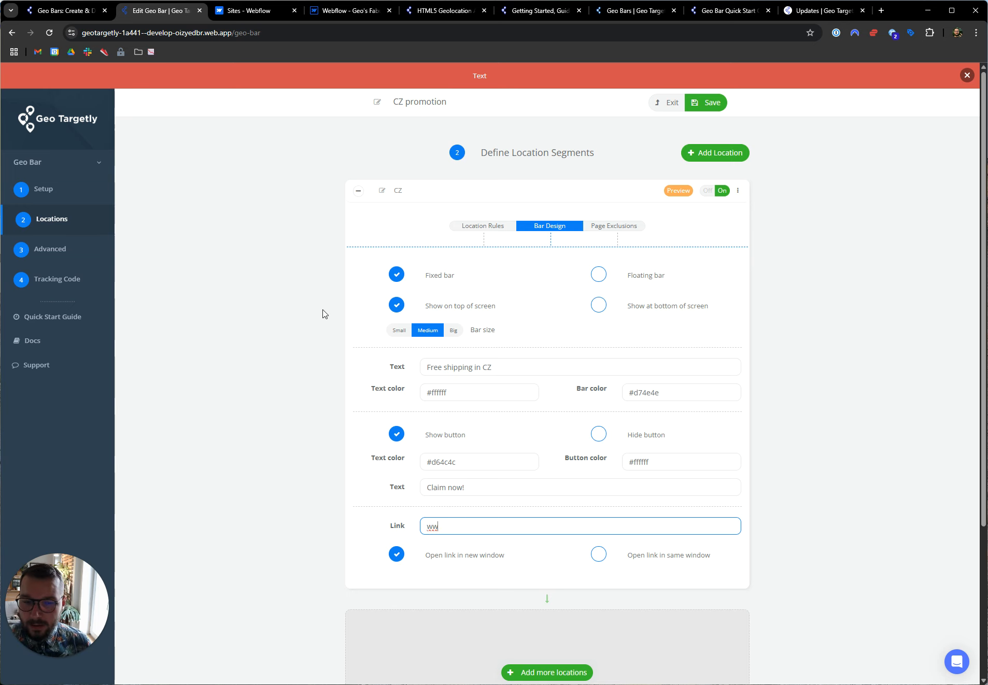
- Copy the address of the open HTML5 Geolocation API page and paste it as the button's link
{"action": "left_click", "coordinate": [442, 11]}
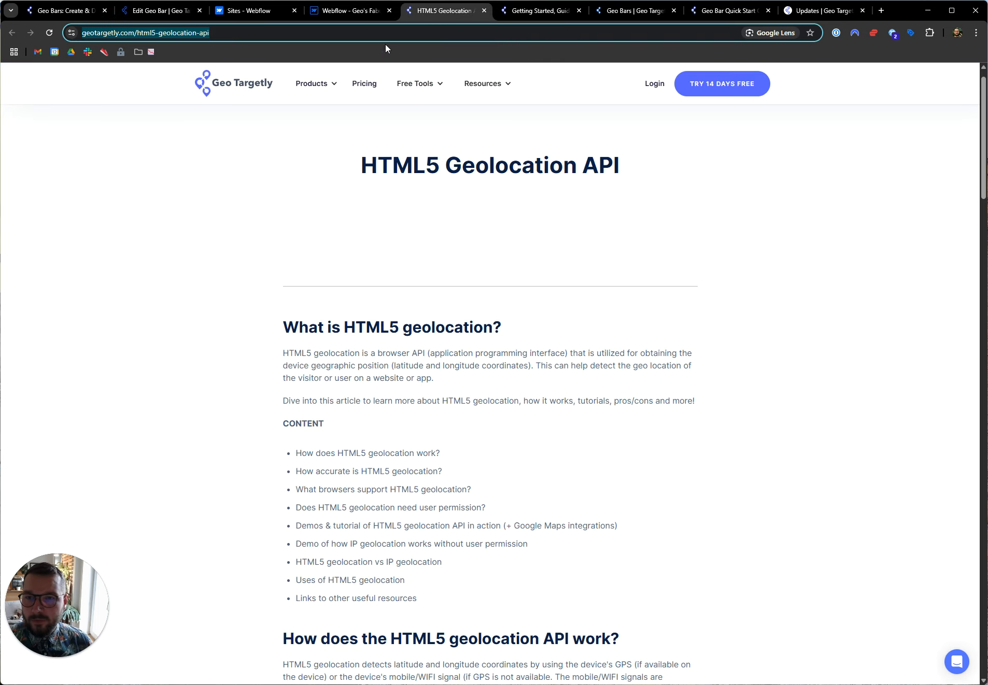
{"action": "left_click", "coordinate": [64, 10]}
{"action": "left_click", "coordinate": [196, 9]}
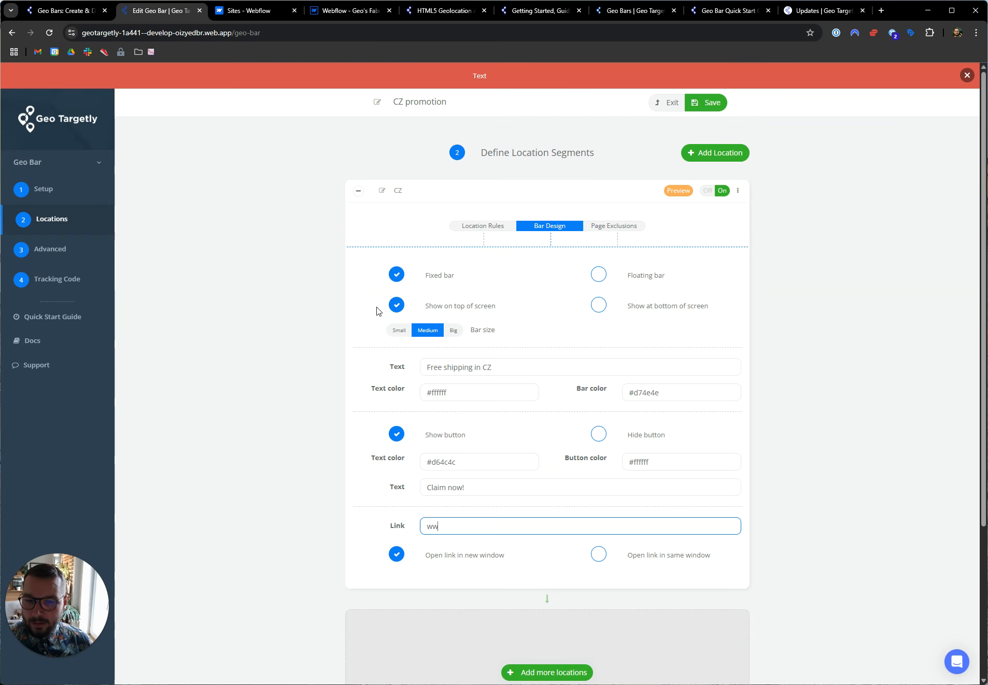
{"action": "key", "text": "ctrl+a"}
{"action": "type", "text": "https://geotargetly.com/html5-geolocation-api"}
{"action": "key", "text": "ctrl+shift+Left"}
{"action": "key", "text": "ctrl+shift+Left"}
{"action": "key", "text": "ctrl+shift+Left"}
{"action": "key", "text": "ctrl+shift+Left"}
{"action": "key", "text": "ctrl+shift+Left"}
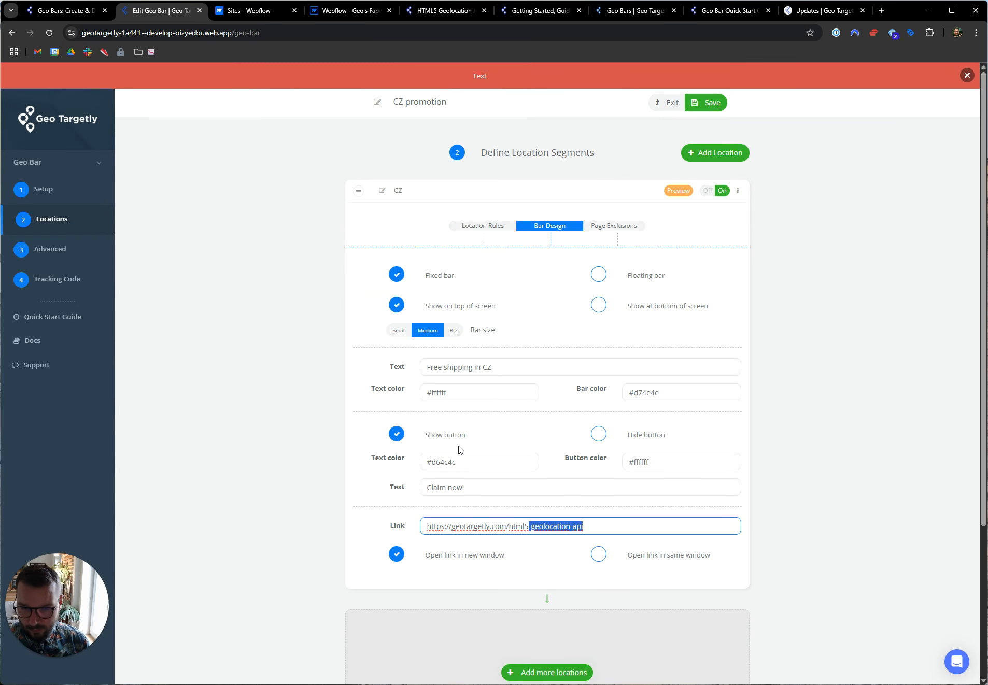
{"action": "type", "text": "free-shipping"}
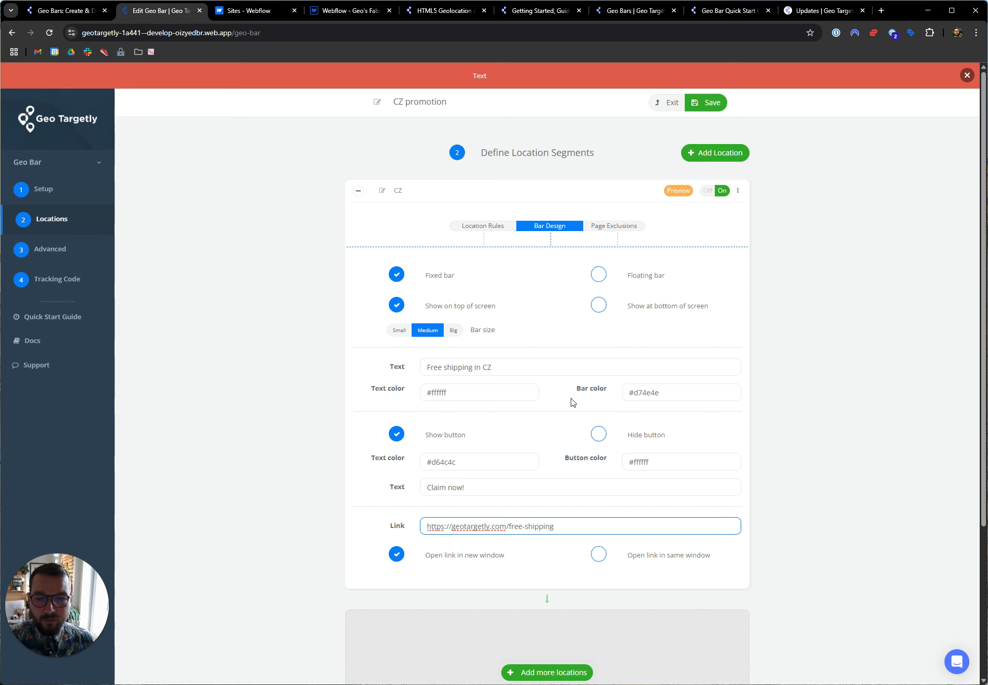
- Close the outdated bar preview, preview the redesigned CZ bar, and dismiss that preview
{"action": "left_click", "coordinate": [965, 76]}
{"action": "left_click", "coordinate": [675, 166]}
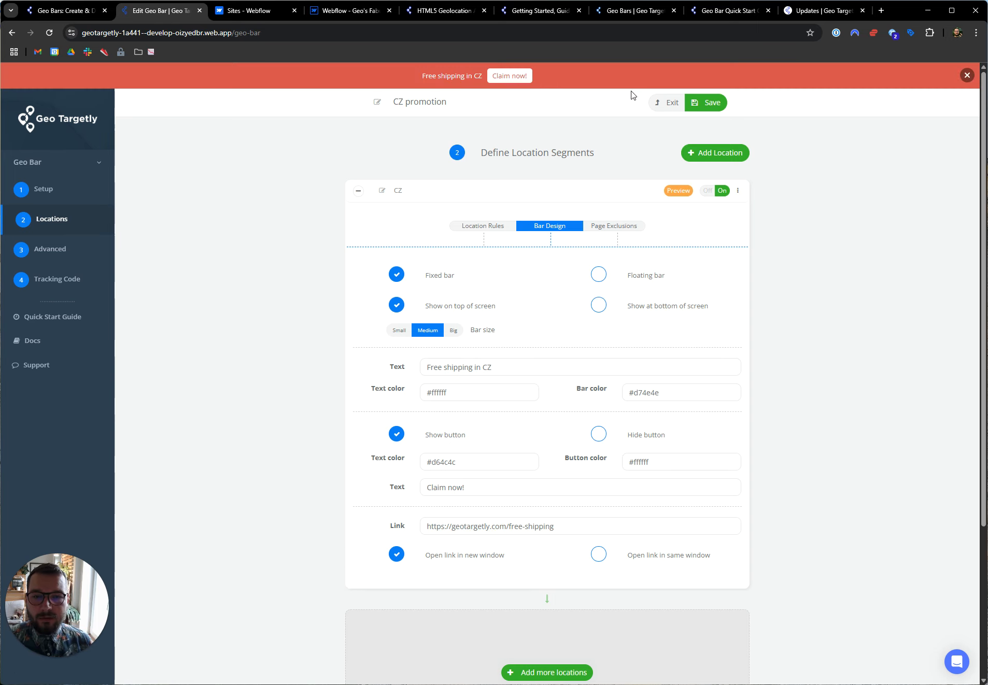
{"action": "left_click", "coordinate": [967, 75]}
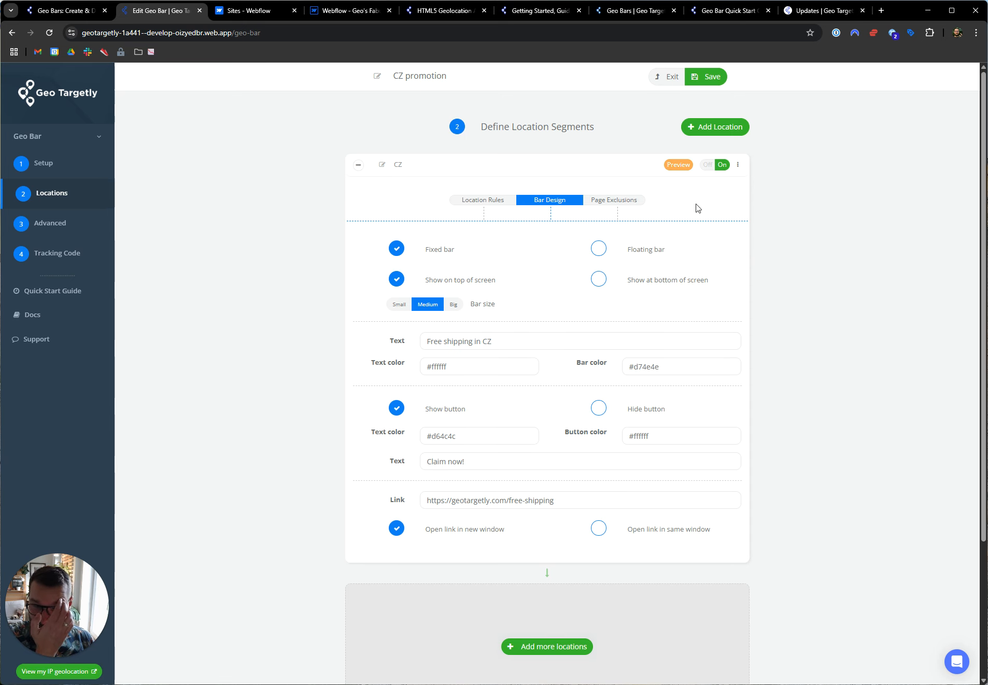
- Review the CZ bar design and proceed past the optional advanced settings to the tracking code page
{"action": "scroll", "coordinate": [614, 265], "scroll_direction": "down", "scroll_amount": 3}
{"action": "scroll", "coordinate": [614, 264], "scroll_direction": "up", "scroll_amount": 3}
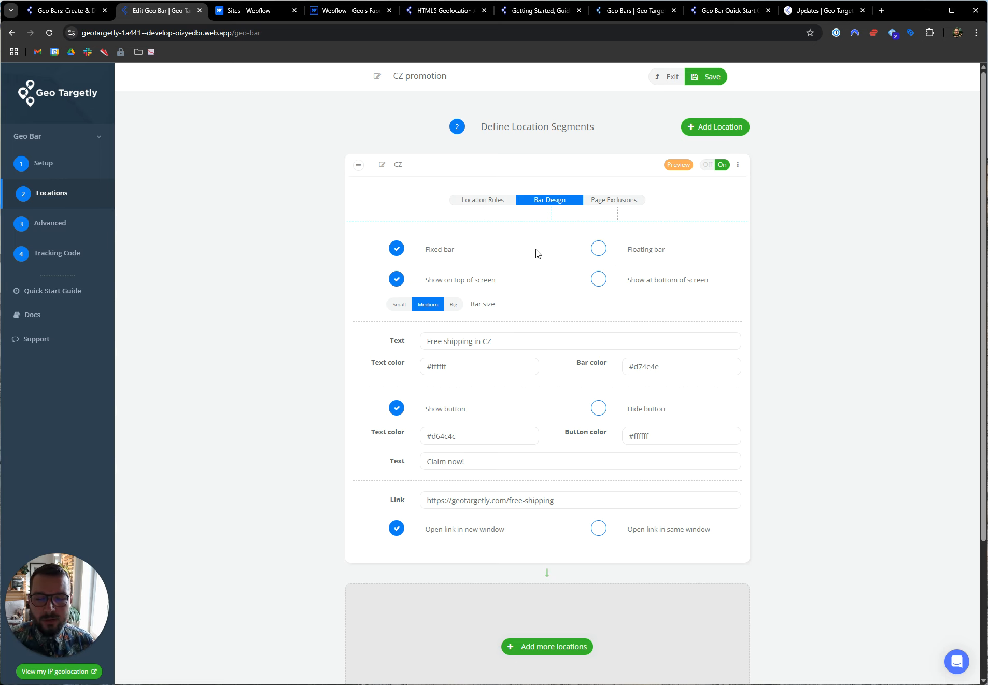
{"action": "scroll", "coordinate": [544, 287], "scroll_direction": "down", "scroll_amount": 3}
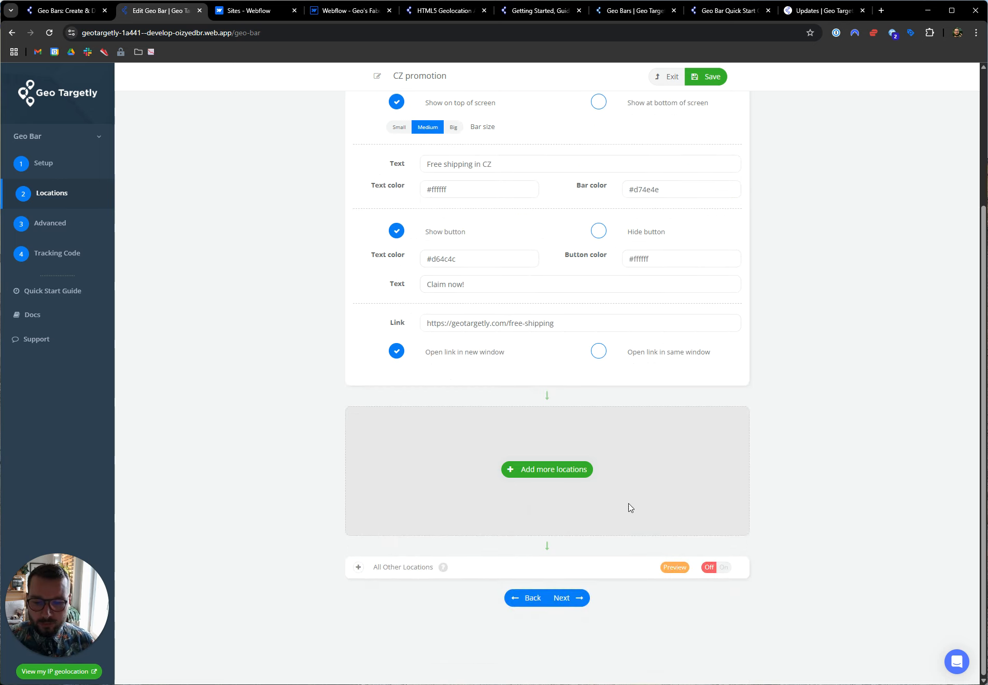
{"action": "left_click", "coordinate": [573, 597]}
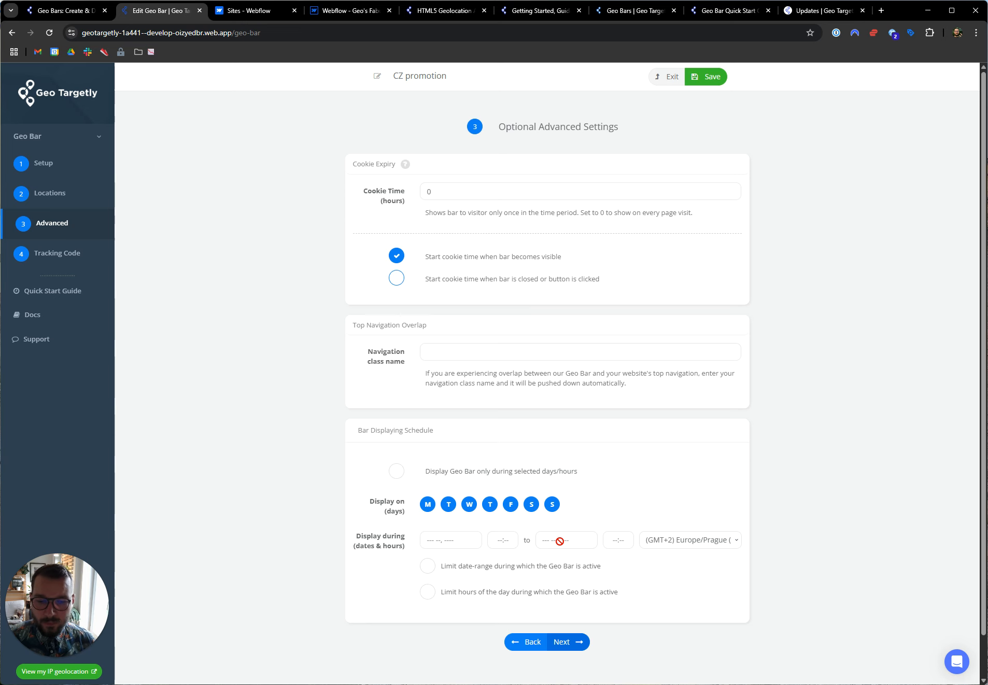
{"action": "left_click", "coordinate": [553, 643]}
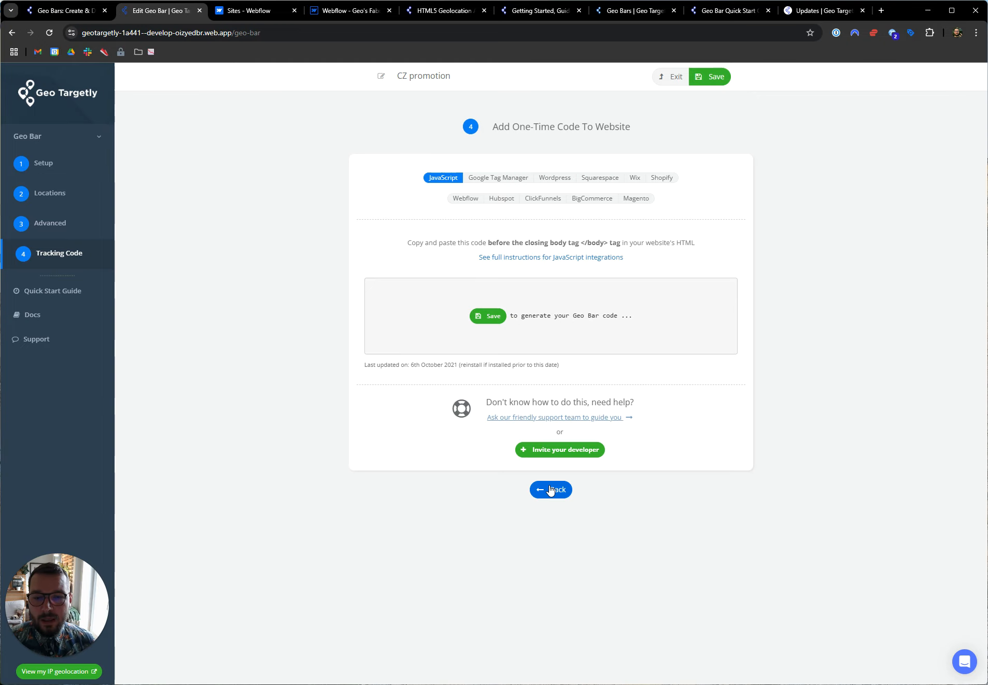
- Save the CZ promotion Geo Bar to generate its tracking code, and highlight the generated script
{"action": "left_click", "coordinate": [489, 317]}
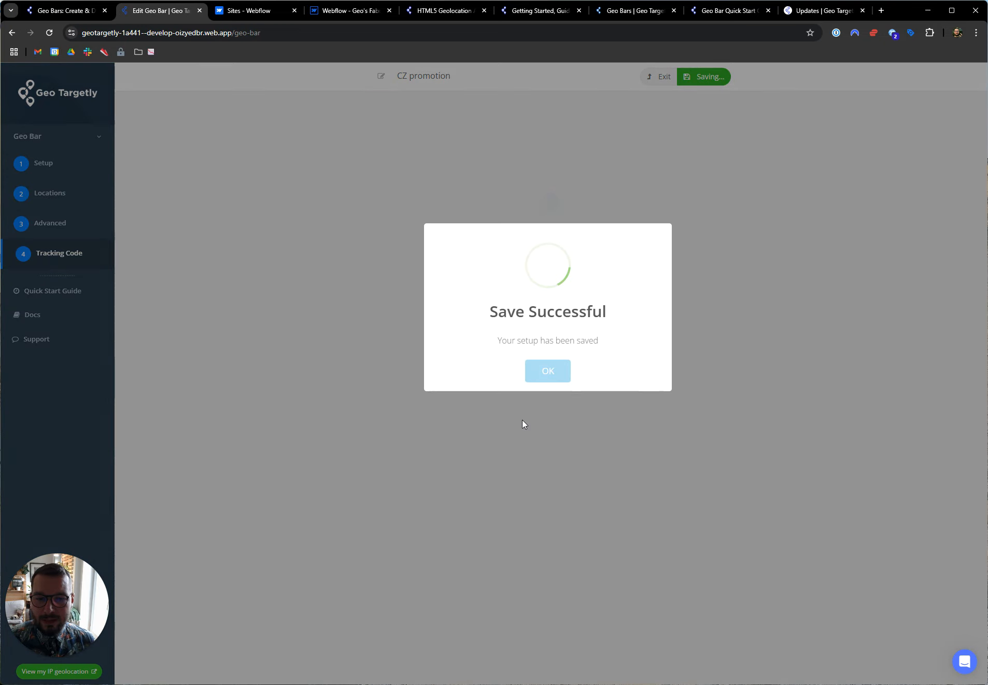
{"action": "left_click", "coordinate": [548, 371]}
{"action": "left_click_drag", "start_coordinate": [404, 346], "coordinate": [357, 288]}
{"action": "left_click", "coordinate": [377, 293]}
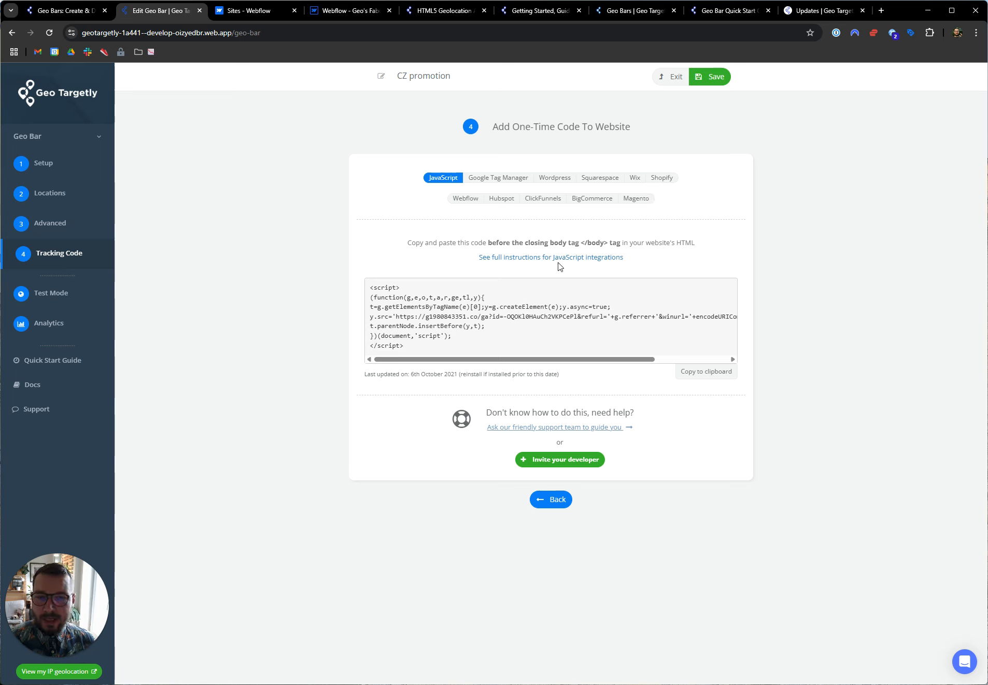
- View the Wordpress installation instructions, return to the JavaScript version, and select the whole tracking script
{"action": "left_click", "coordinate": [551, 179]}
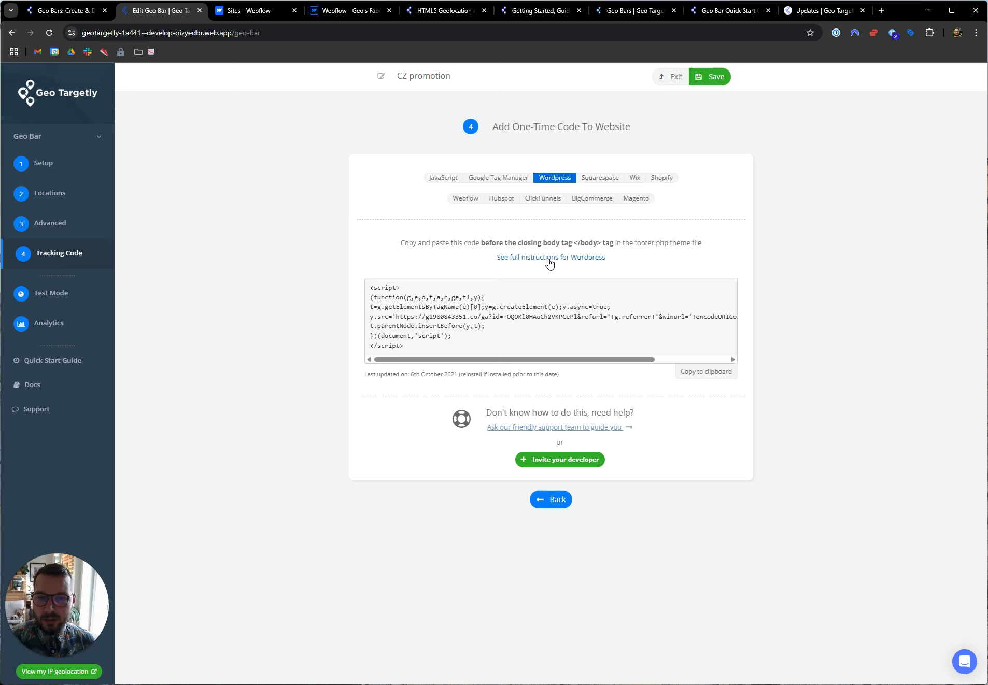
{"action": "left_click", "coordinate": [446, 179]}
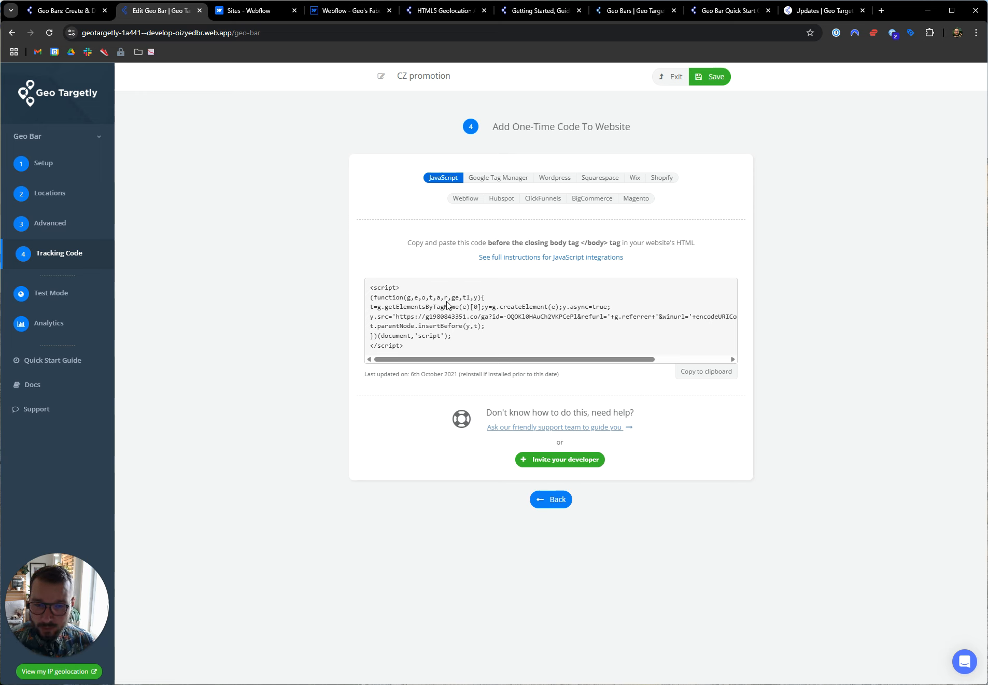
{"action": "left_click_drag", "start_coordinate": [410, 353], "coordinate": [354, 291]}
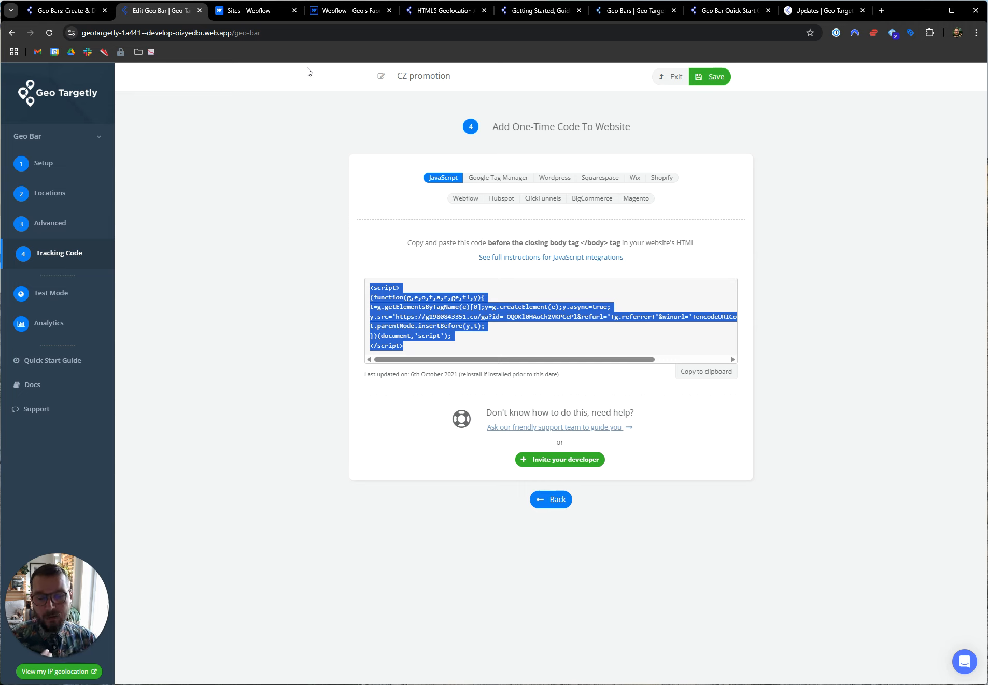
- Recheck the bar's website setup, and open the custom code settings of Geo's Fabulous Project in Webflow
{"action": "left_click", "coordinate": [46, 174]}
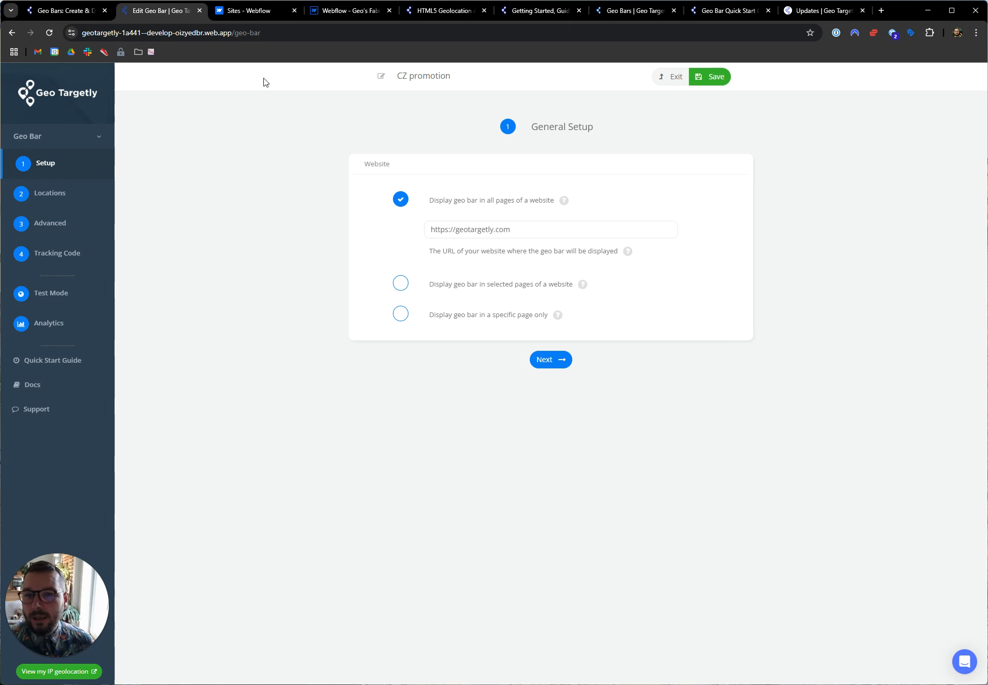
{"action": "left_click", "coordinate": [261, 13]}
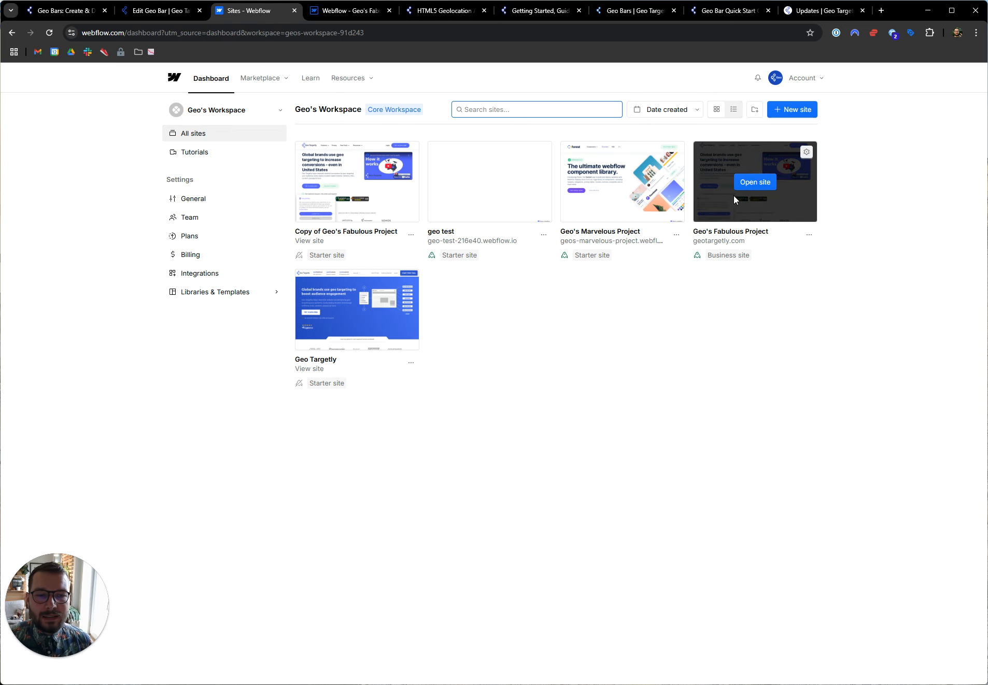
{"action": "left_click", "coordinate": [806, 153]}
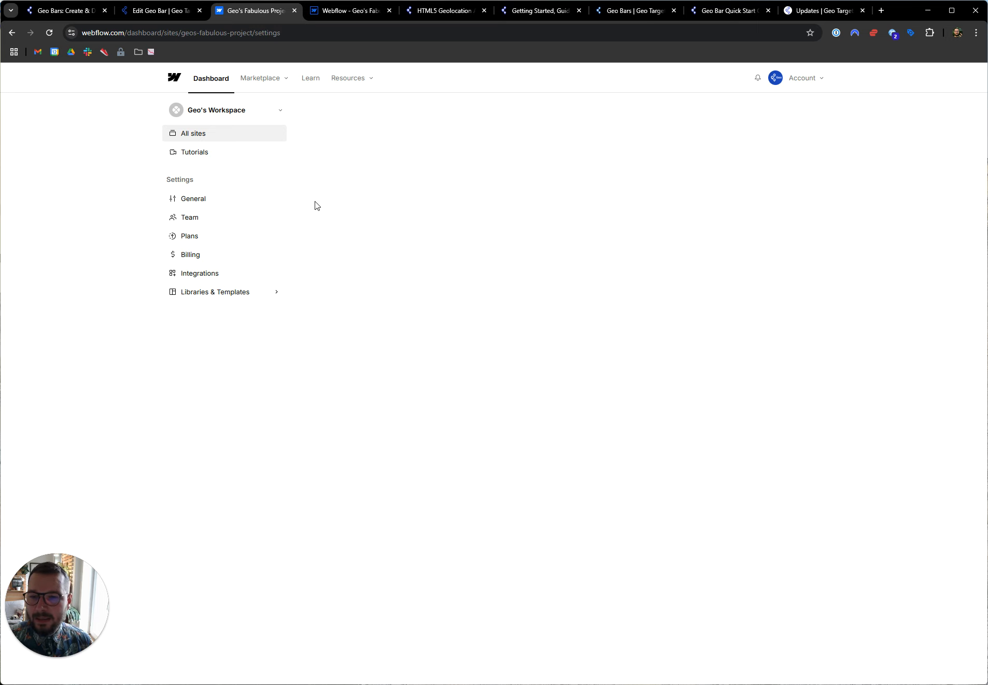
{"action": "left_click", "coordinate": [195, 360]}
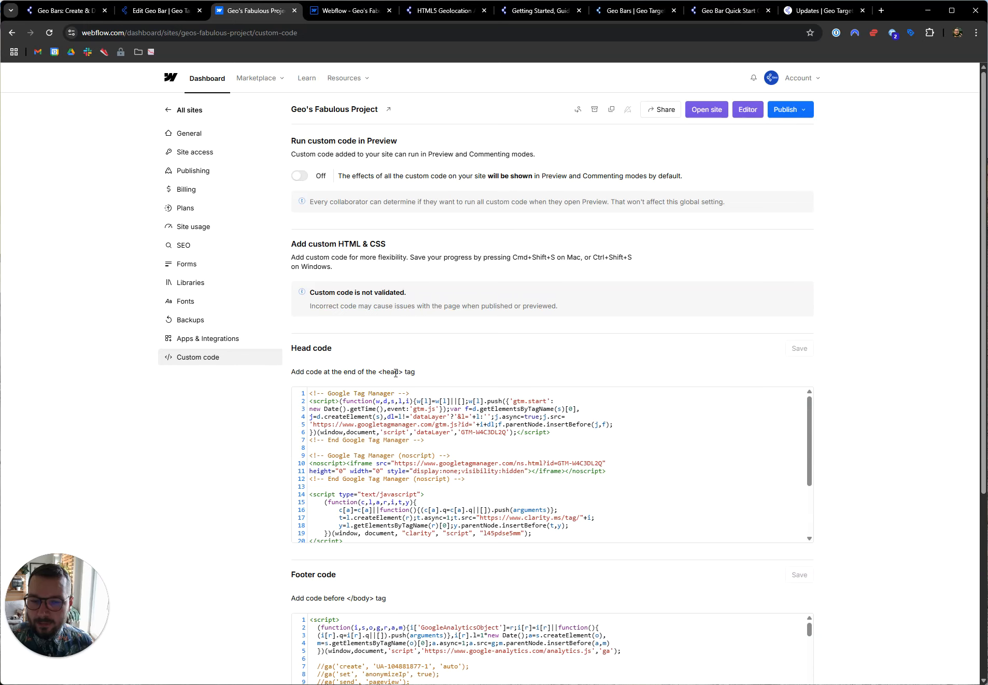
- Return to the Geo Targetly tracking code page and highlight the instruction to place the code before the closing </body> tag
{"action": "left_click", "coordinate": [178, 11]}
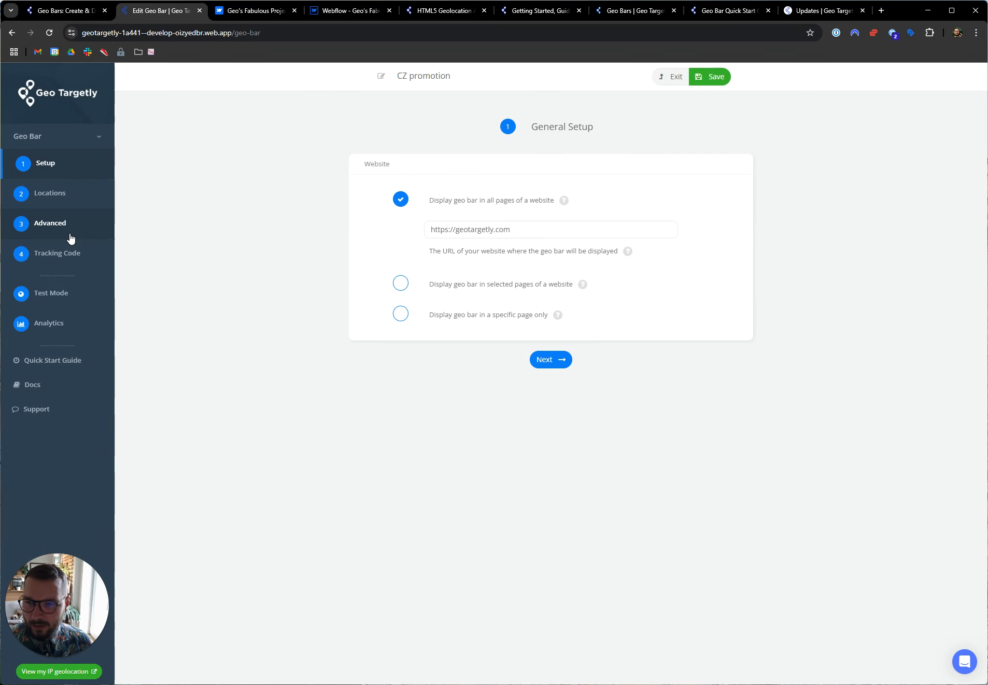
{"action": "left_click", "coordinate": [109, 268]}
{"action": "left_click_drag", "start_coordinate": [559, 243], "coordinate": [631, 245]}
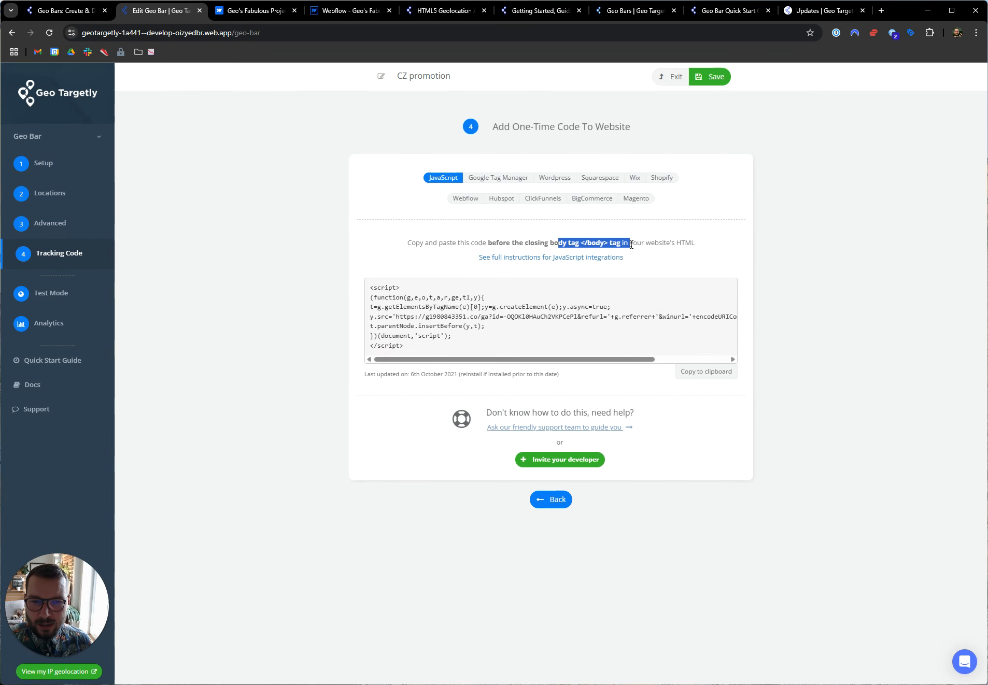
- Switch to the Webflow custom code settings and locate the footer code section for code before the </body> tag
{"action": "left_click", "coordinate": [278, 12]}
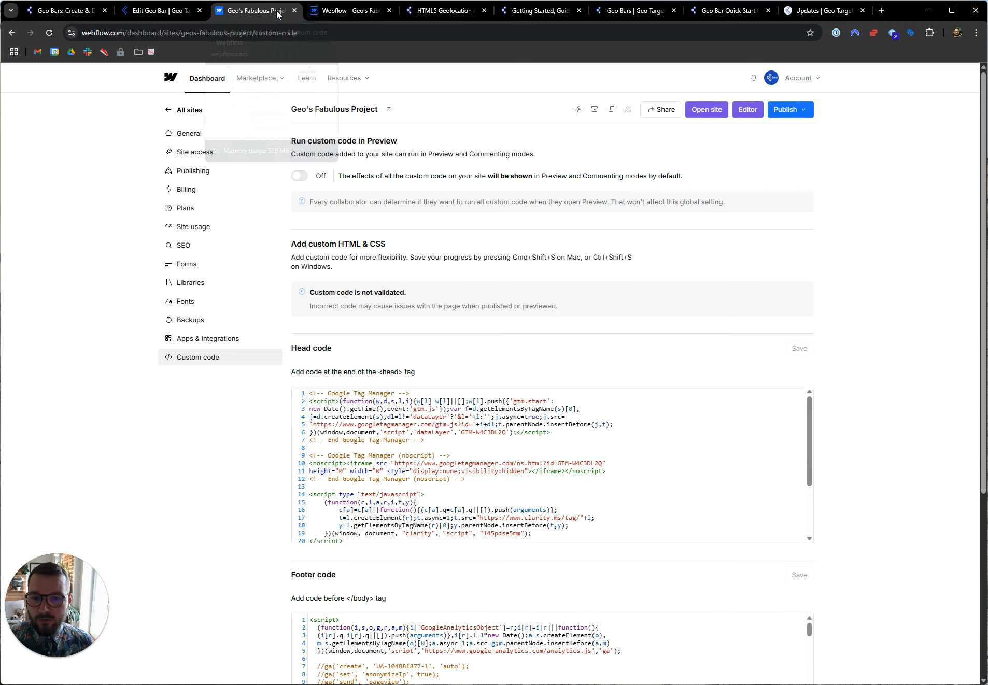
{"action": "scroll", "coordinate": [283, 443], "scroll_direction": "down", "scroll_amount": 5}
{"action": "left_click_drag", "start_coordinate": [308, 308], "coordinate": [409, 332]}
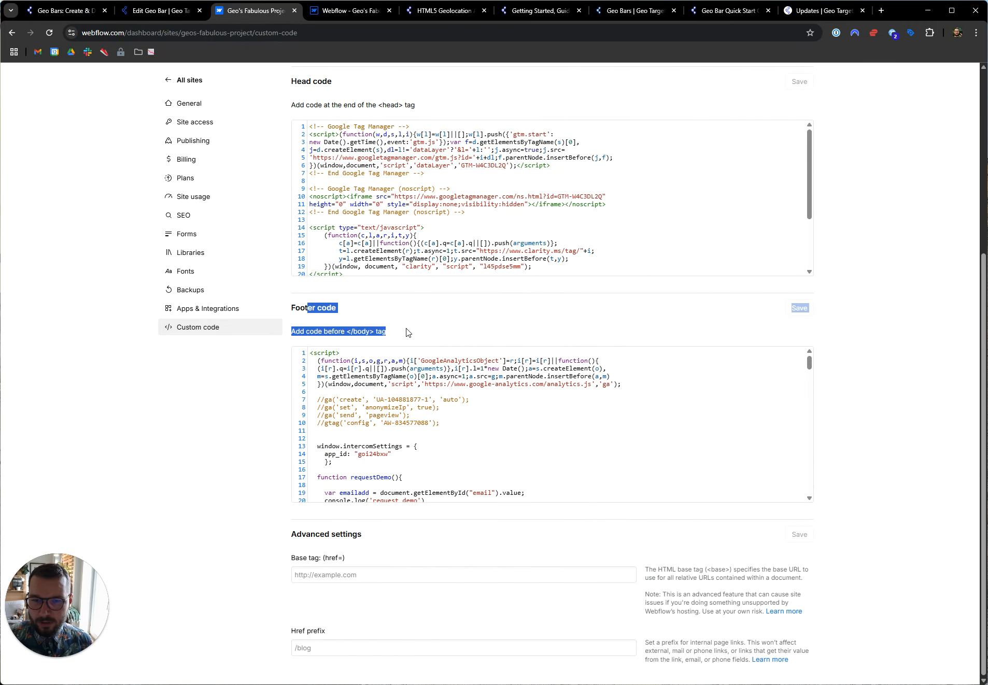
{"action": "left_click", "coordinate": [454, 376]}
{"action": "scroll", "coordinate": [566, 394], "scroll_direction": "up", "scroll_amount": 5}
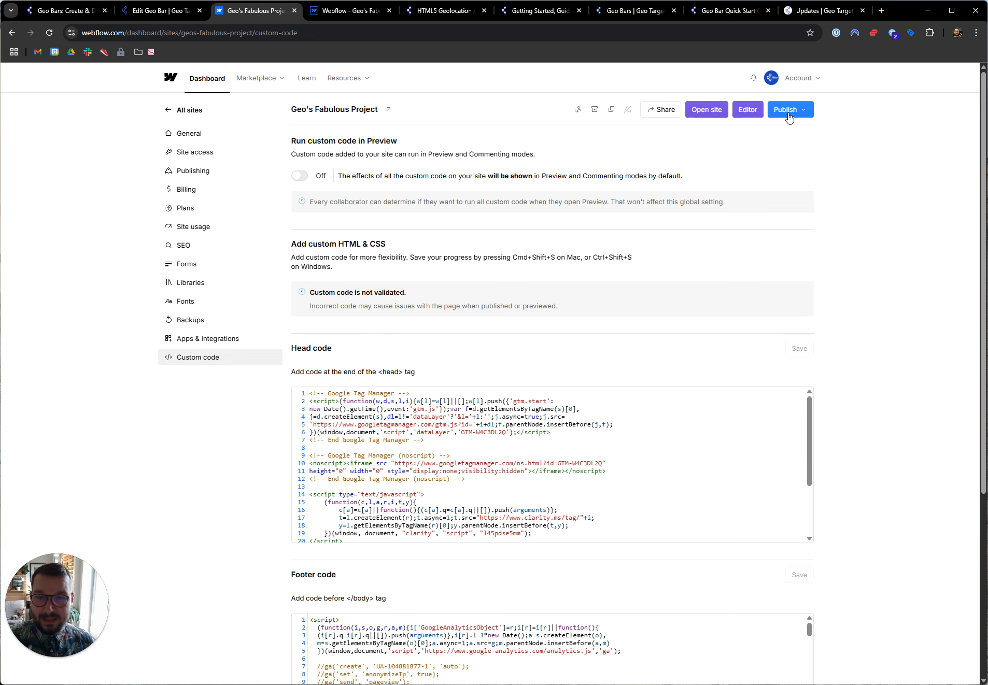
- In the Webflow designer, open the HTML5 Geolocation API page's settings and select the script in its before-</body> custom code
{"action": "left_click", "coordinate": [349, 9]}
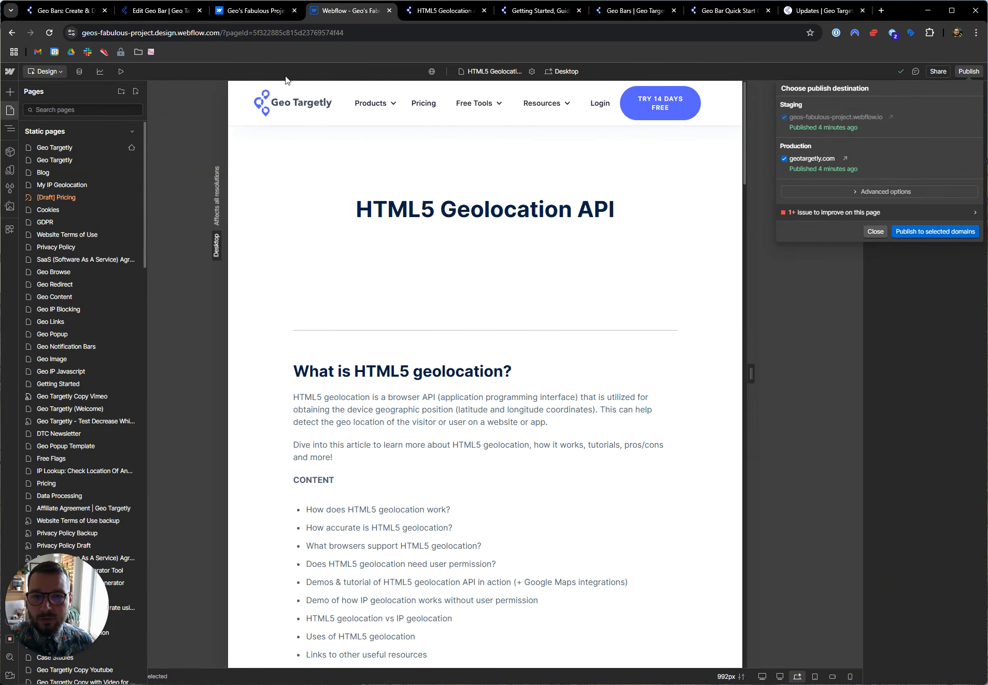
{"action": "left_click", "coordinate": [532, 72]}
{"action": "scroll", "coordinate": [366, 195], "scroll_direction": "down", "scroll_amount": 10}
{"action": "scroll", "coordinate": [366, 195], "scroll_direction": "down", "scroll_amount": 8}
{"action": "left_click_drag", "start_coordinate": [268, 546], "coordinate": [163, 413]}
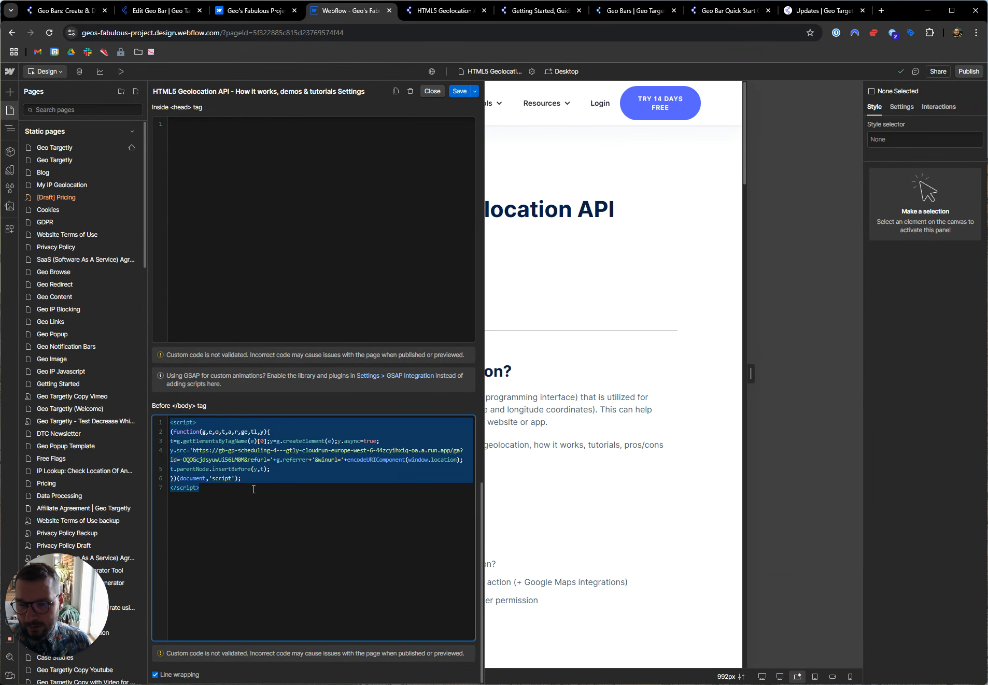
- Show the save and publish options for the page, and reload the live HTML5 Geolocation API page to check the bar
{"action": "left_click", "coordinate": [459, 92]}
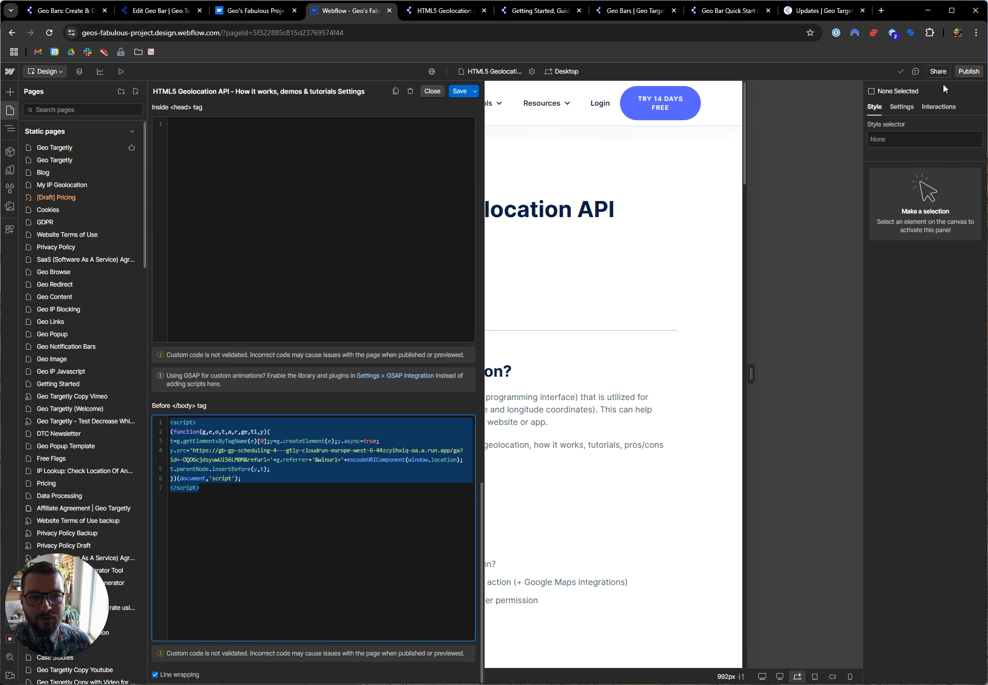
{"action": "left_click", "coordinate": [969, 71]}
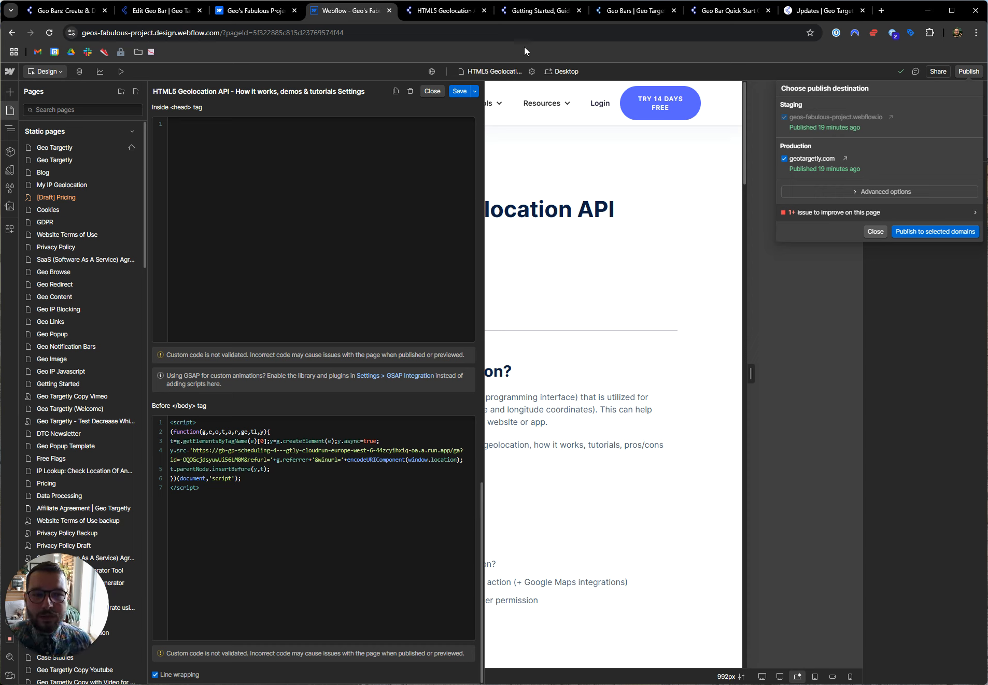
{"action": "left_click", "coordinate": [454, 11]}
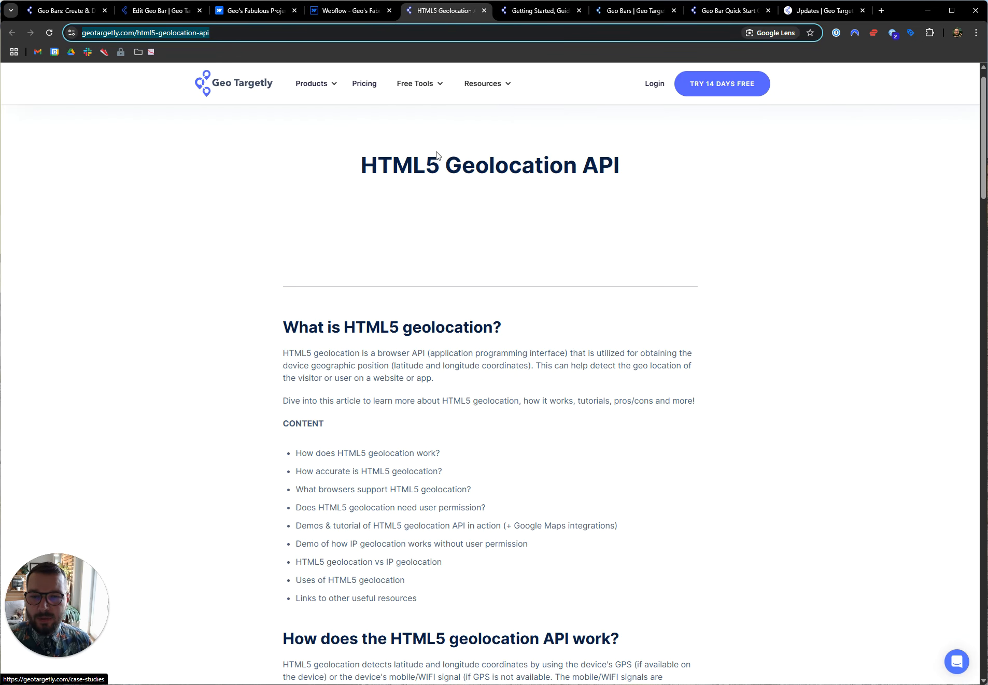
{"action": "left_click", "coordinate": [49, 33]}
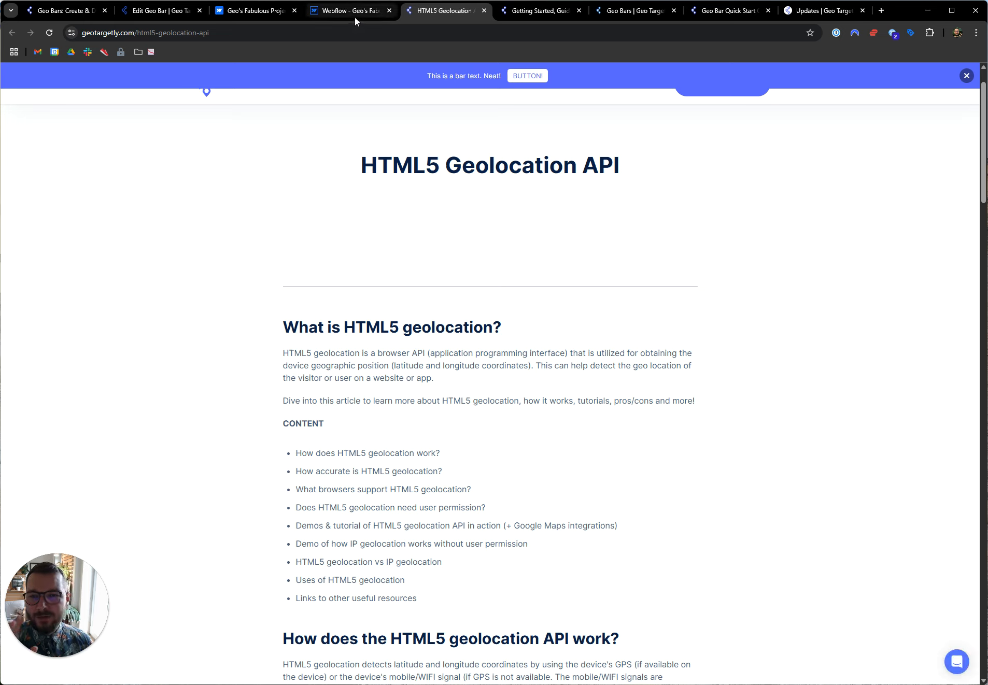
- Exit the CZ promotion bar in Geo Targetly, open Geo Bar Tutorial for editing, and expand its CZ location segment
{"action": "left_click", "coordinate": [173, 14]}
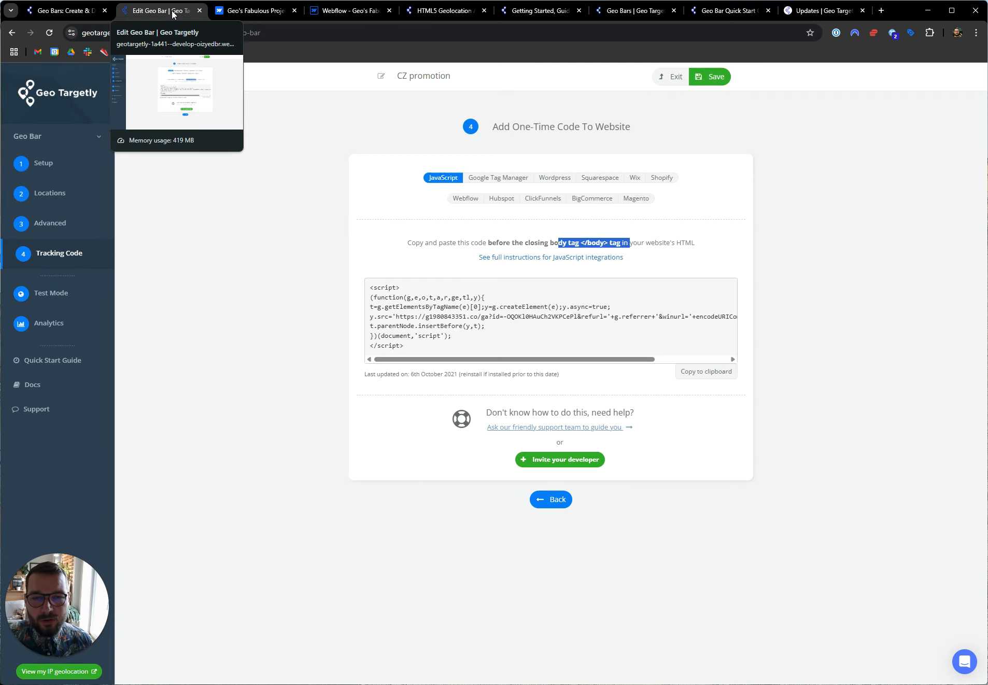
{"action": "left_click", "coordinate": [666, 76]}
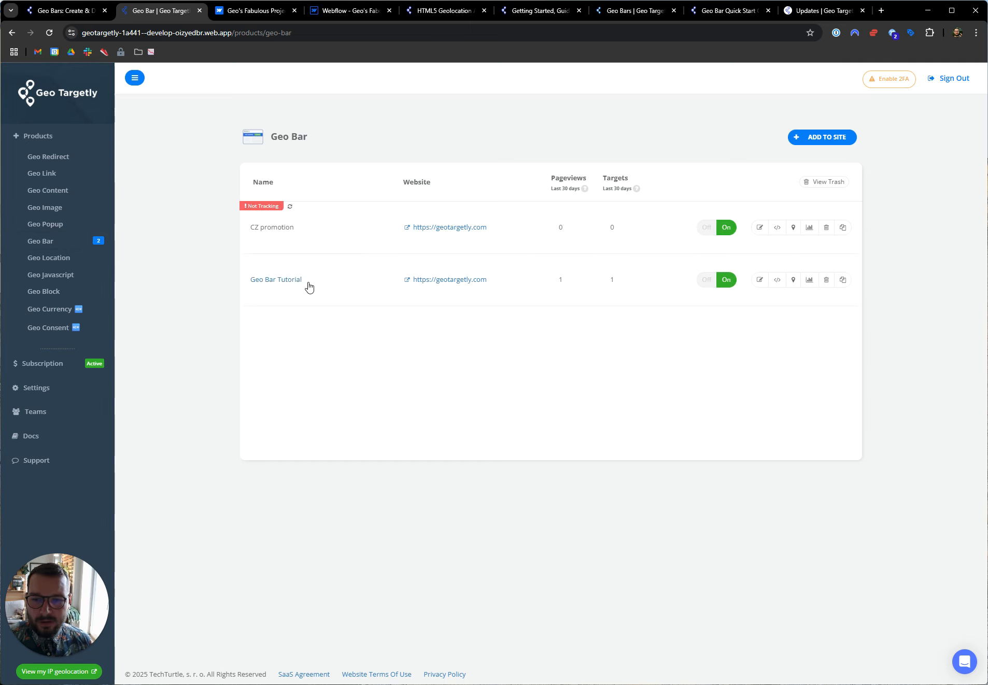
{"action": "left_click", "coordinate": [760, 280]}
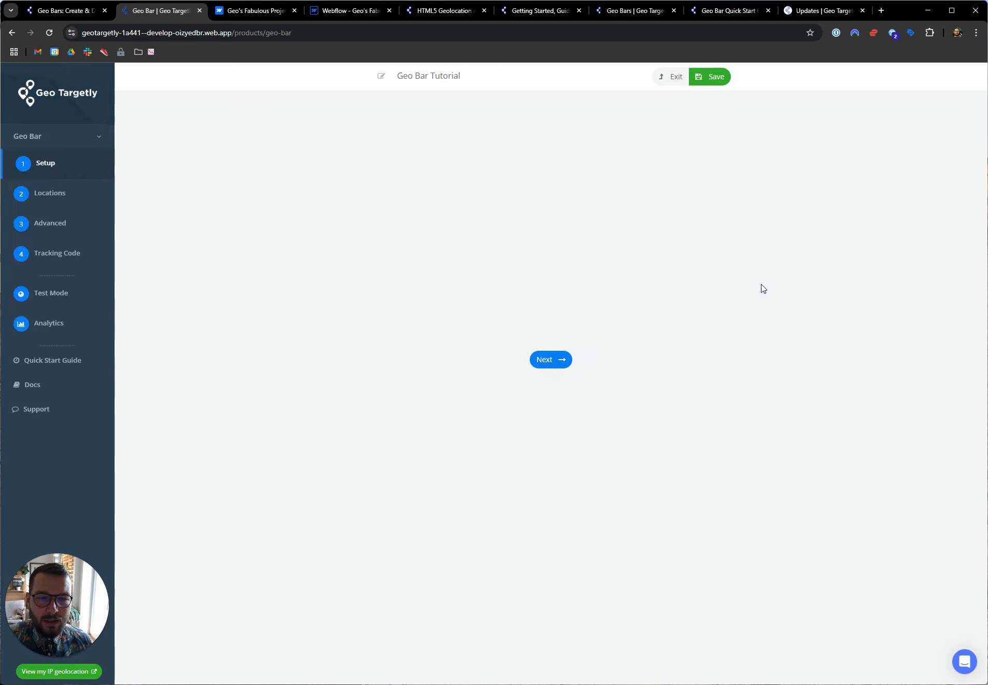
{"action": "left_click", "coordinate": [560, 362]}
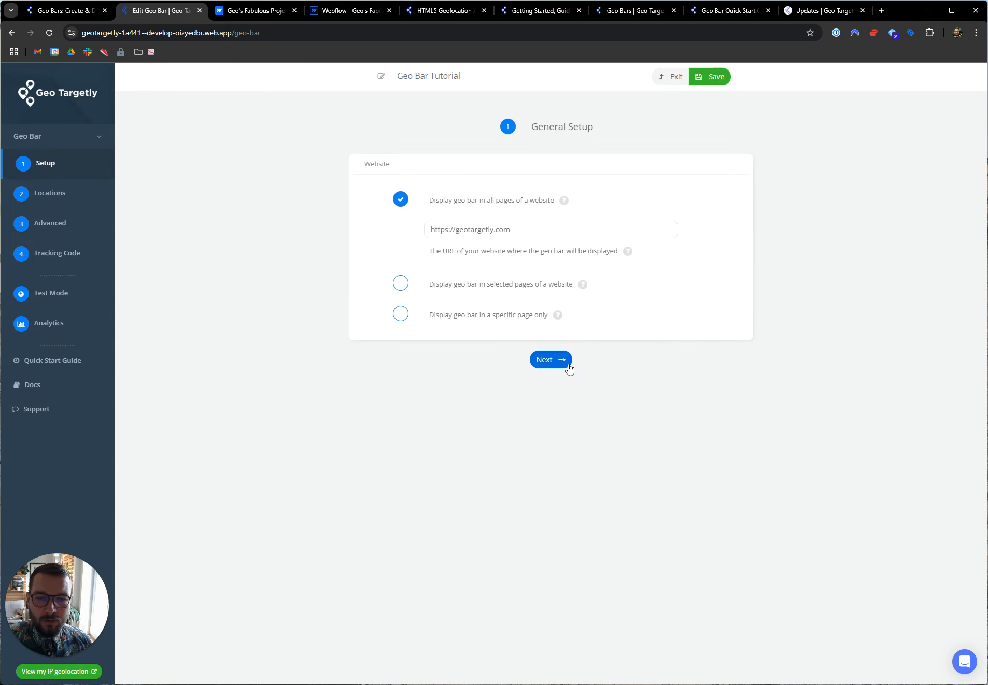
{"action": "left_click", "coordinate": [362, 165]}
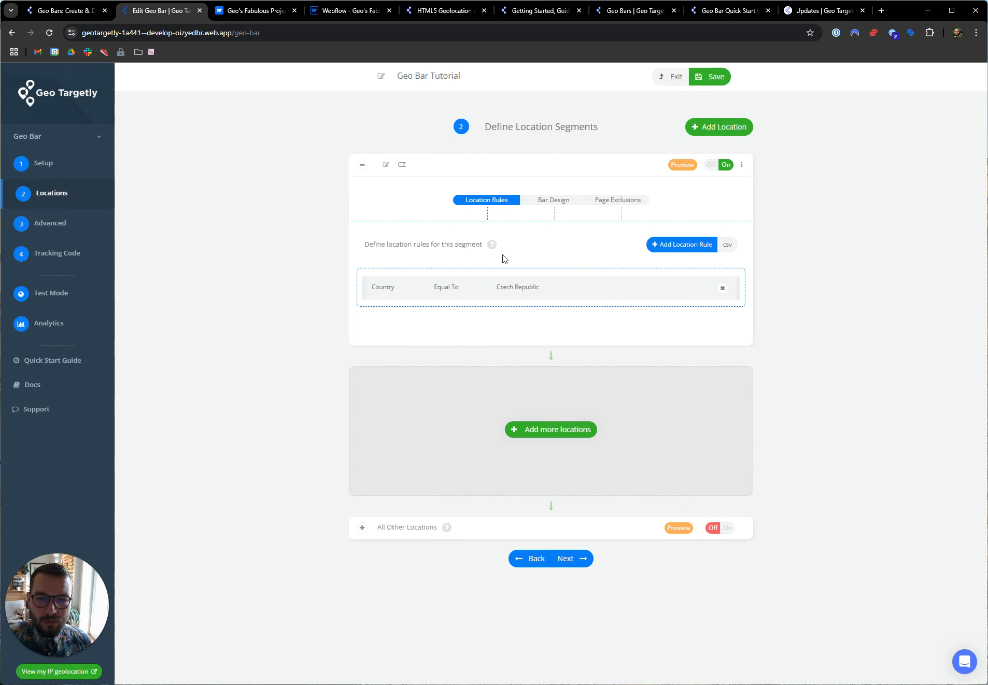
- Set the bar size to Big in the CZ segment's bar design and save the Geo Bar
{"action": "left_click", "coordinate": [556, 203]}
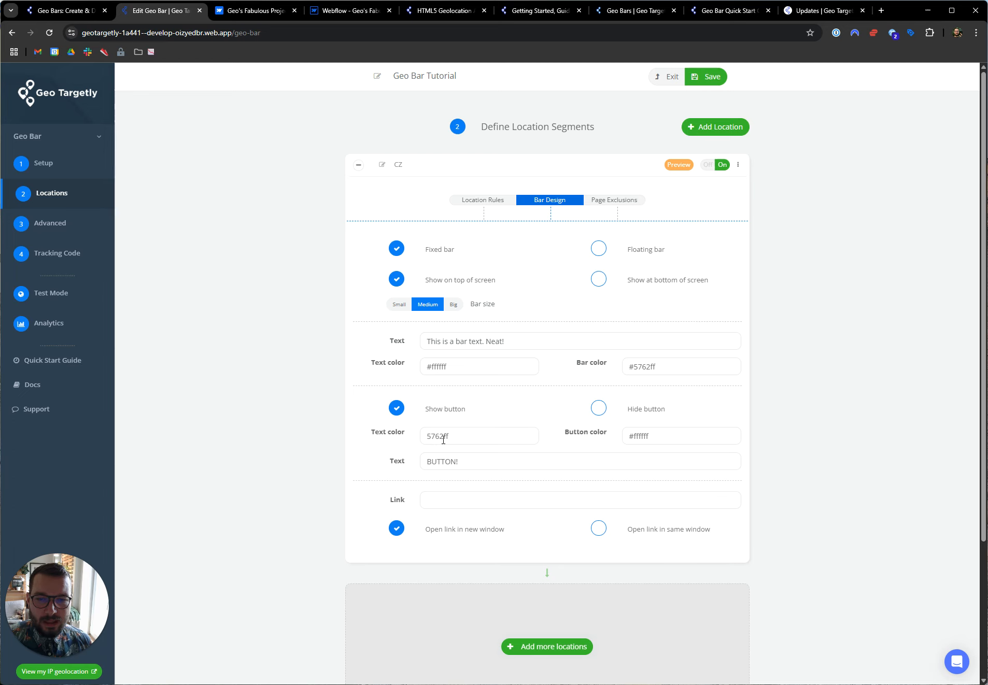
{"action": "left_click", "coordinate": [454, 306]}
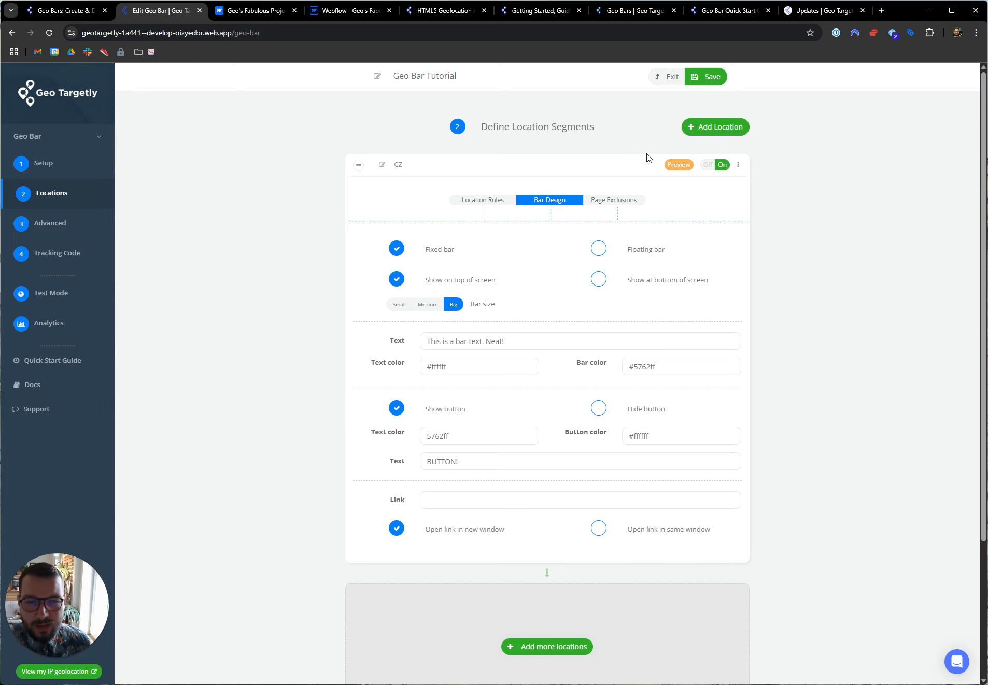
{"action": "left_click", "coordinate": [714, 80]}
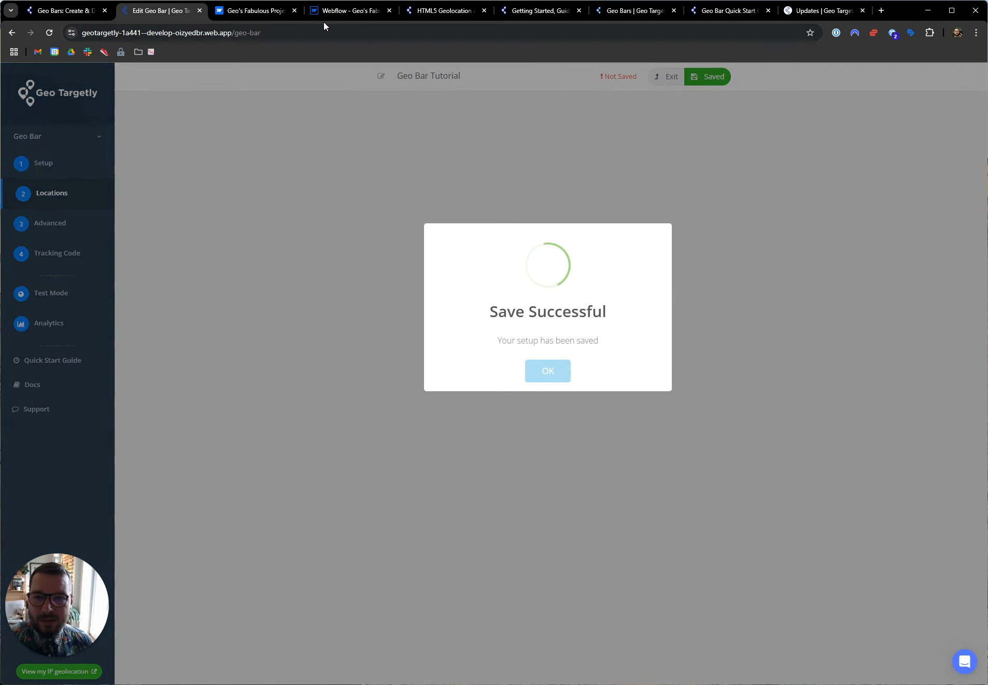
- Reload the live HTML5 Geolocation API page to check the resized bar, and dismiss the save confirmation in Geo Targetly
{"action": "left_click", "coordinate": [426, 10]}
{"action": "left_click", "coordinate": [49, 33]}
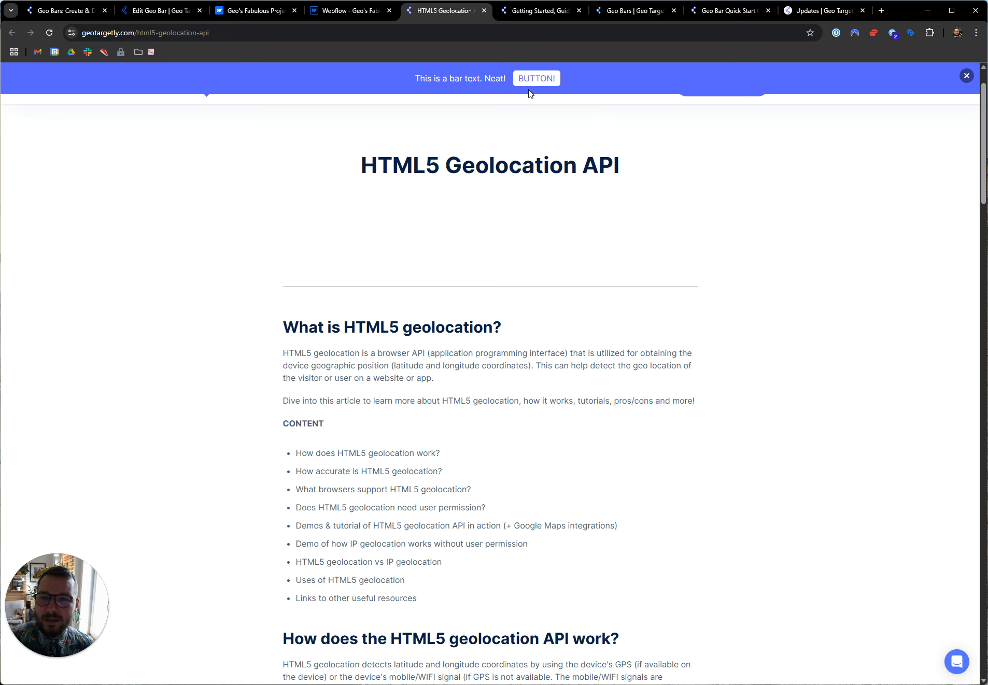
{"action": "left_click", "coordinate": [171, 11]}
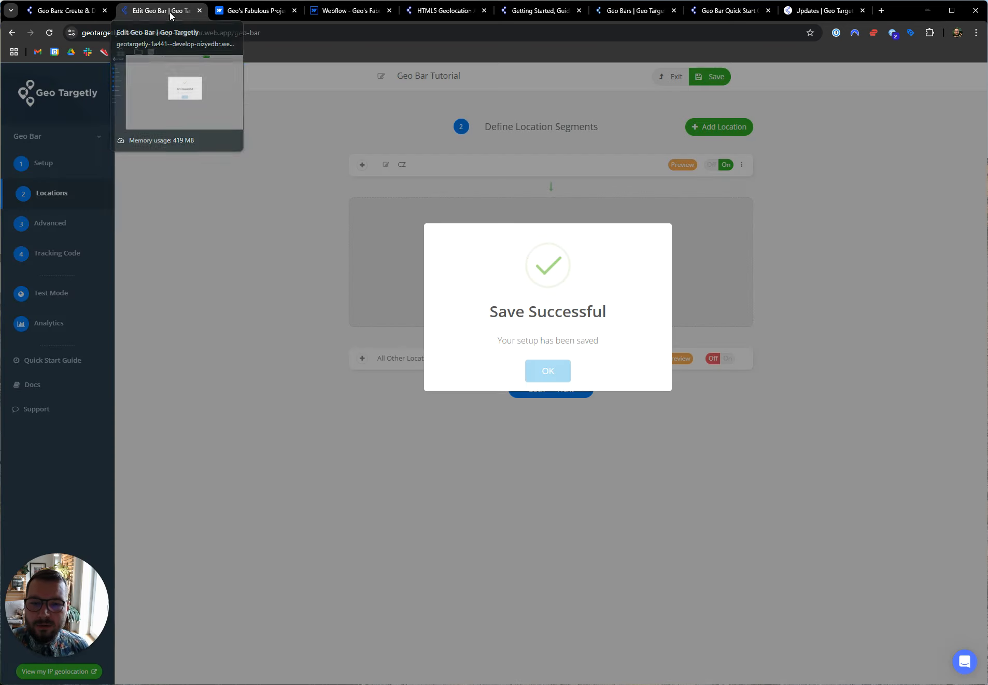
{"action": "left_click", "coordinate": [553, 370]}
- Open the Geo Bar Tutorial's advanced settings and examine the cookie time in hours
{"action": "left_click", "coordinate": [83, 224]}
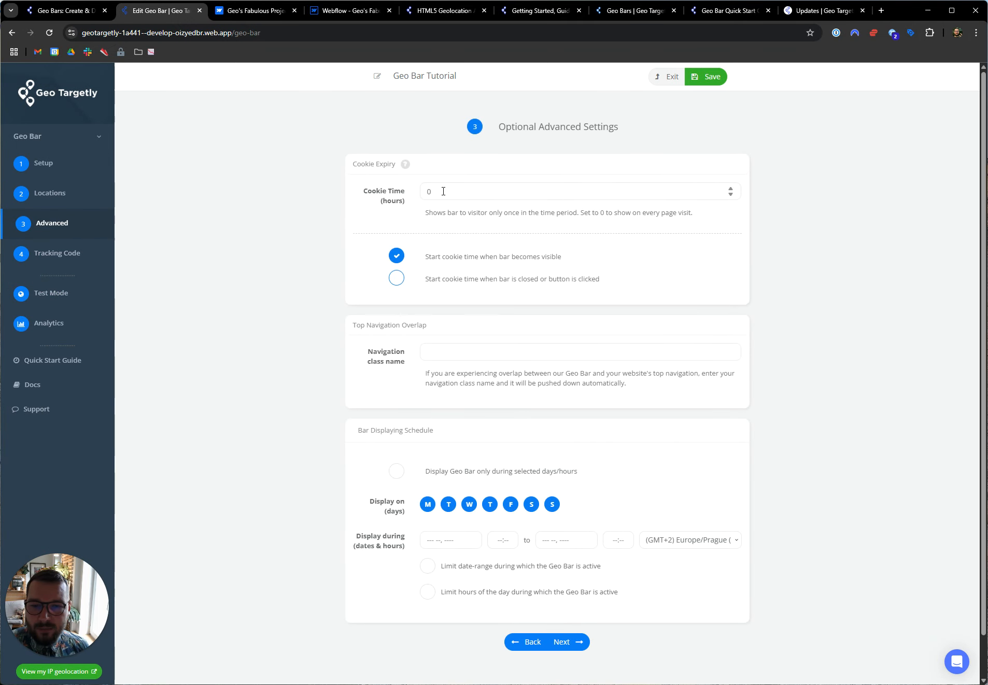
{"action": "left_click_drag", "start_coordinate": [443, 191], "coordinate": [420, 192]}
{"action": "left_click", "coordinate": [377, 192]}
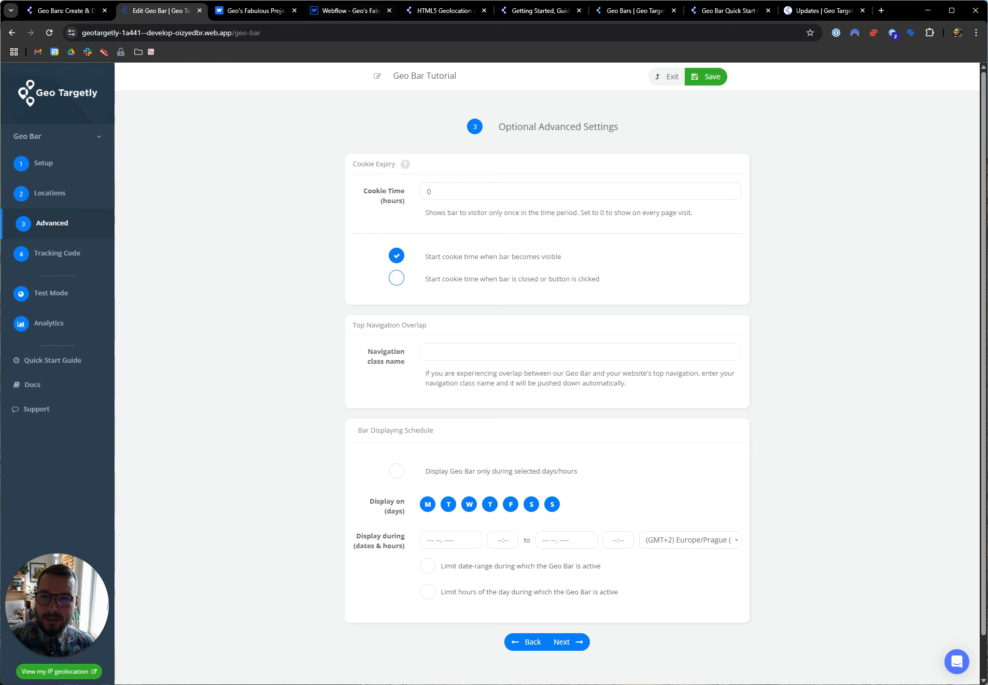
- Close the bar on the live HTML5 Geolocation API page and reload the page to check whether it shows again
{"action": "left_click", "coordinate": [455, 11]}
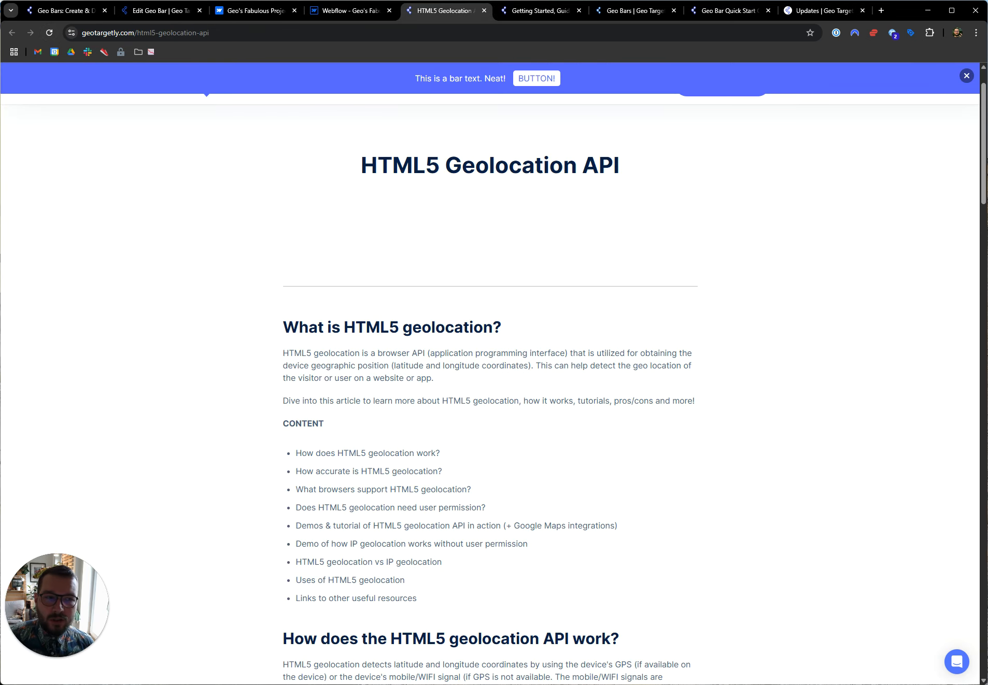
{"action": "left_click", "coordinate": [967, 78]}
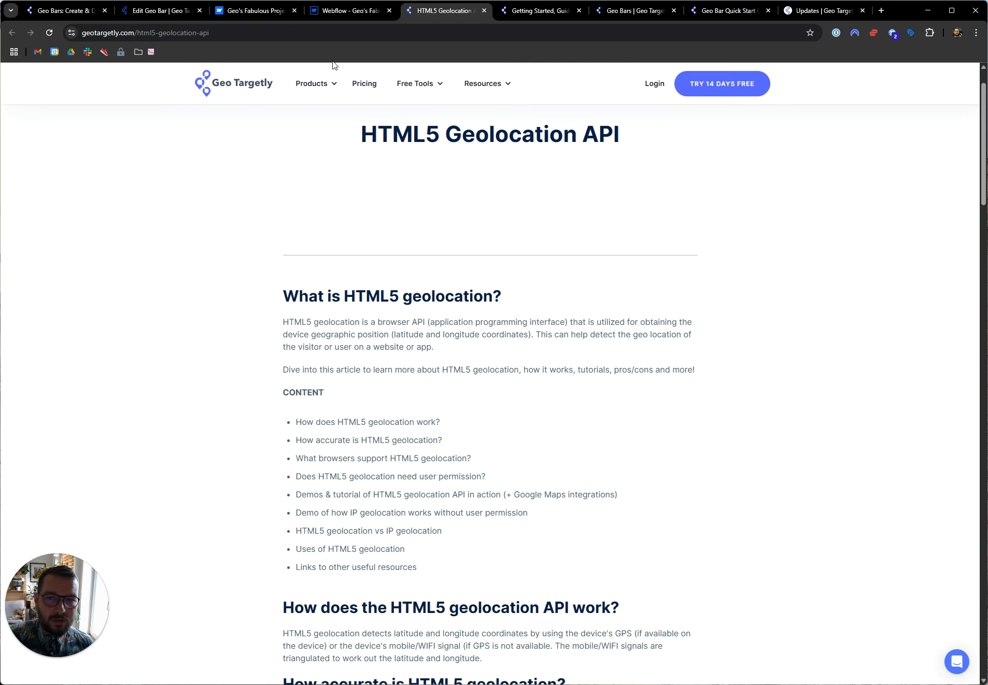
{"action": "left_click", "coordinate": [58, 33]}
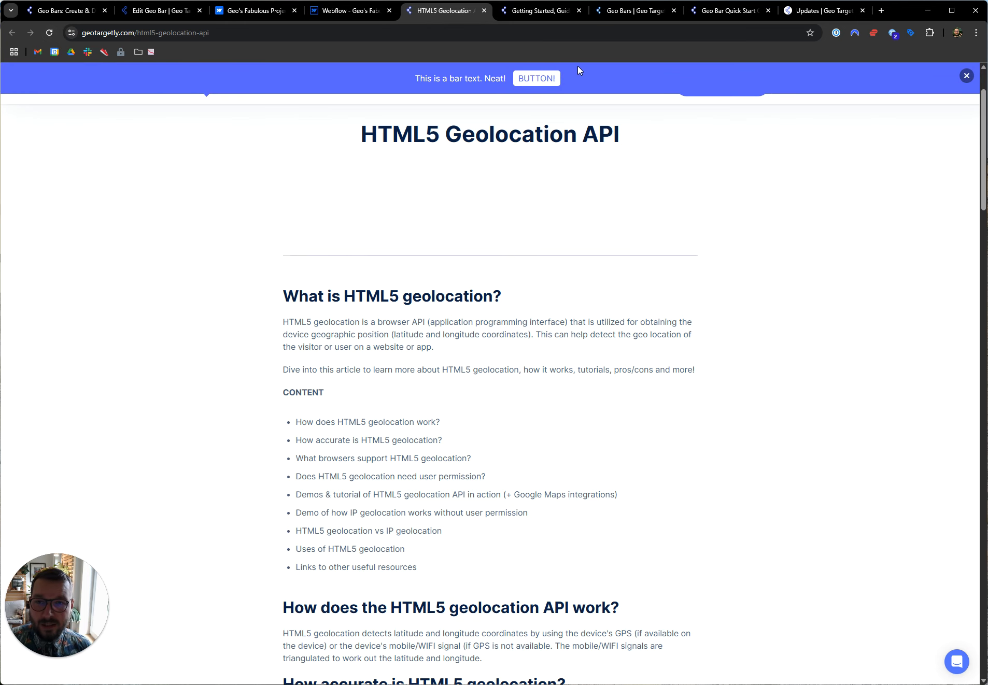
- Set the Geo Bar's cookie time to 48 hours, starting when the bar is closed or the button is clicked
{"action": "left_click", "coordinate": [175, 14]}
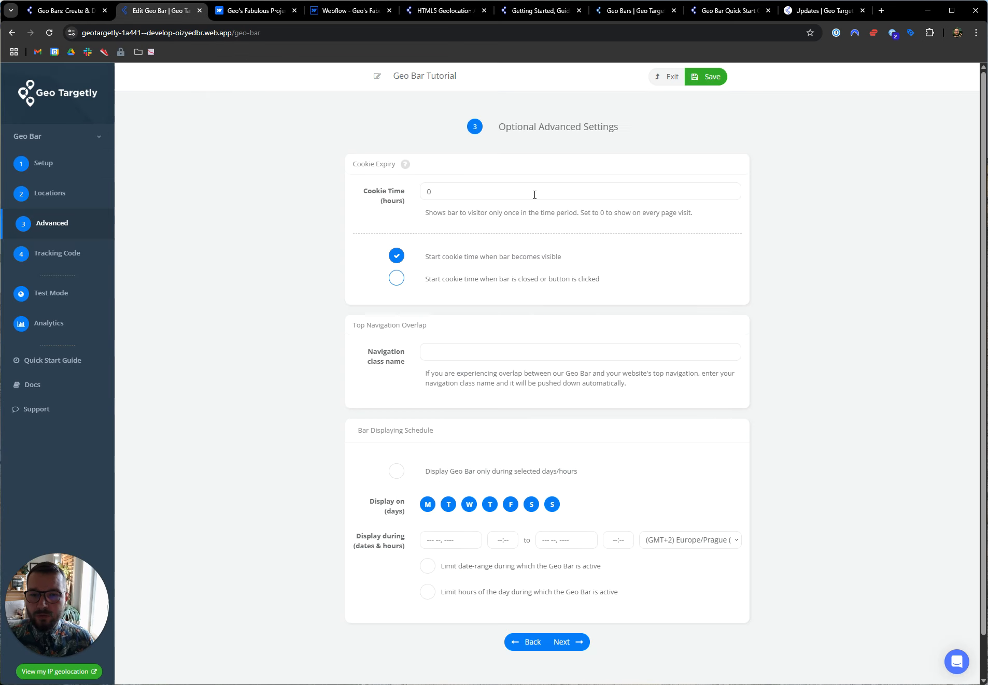
{"action": "double_click", "coordinate": [540, 192]}
{"action": "type", "text": "48"}
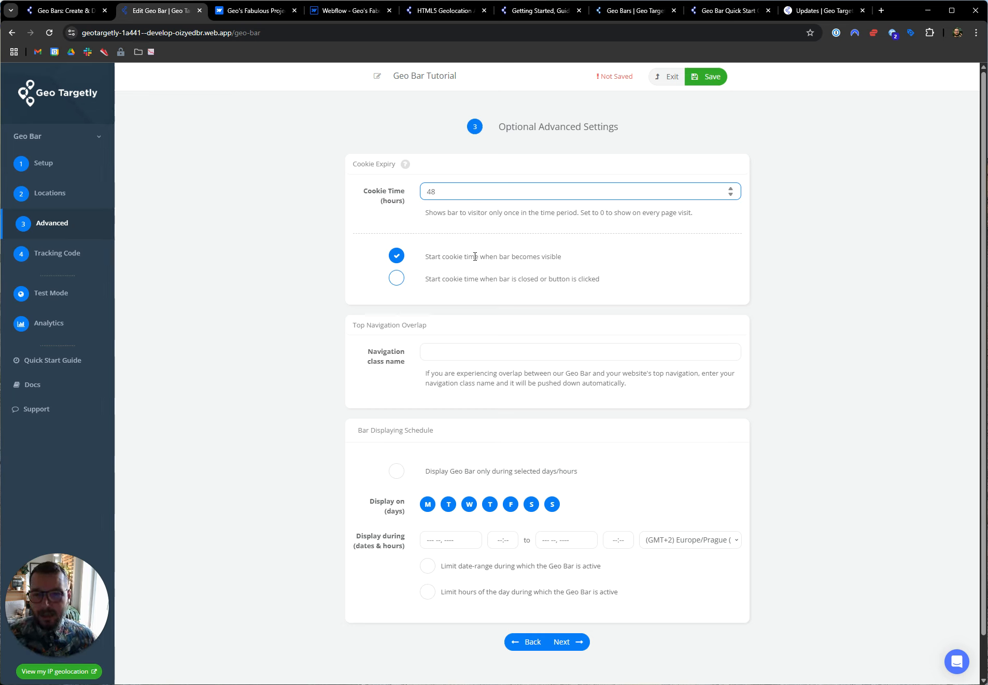
{"action": "left_click_drag", "start_coordinate": [426, 257], "coordinate": [569, 260]}
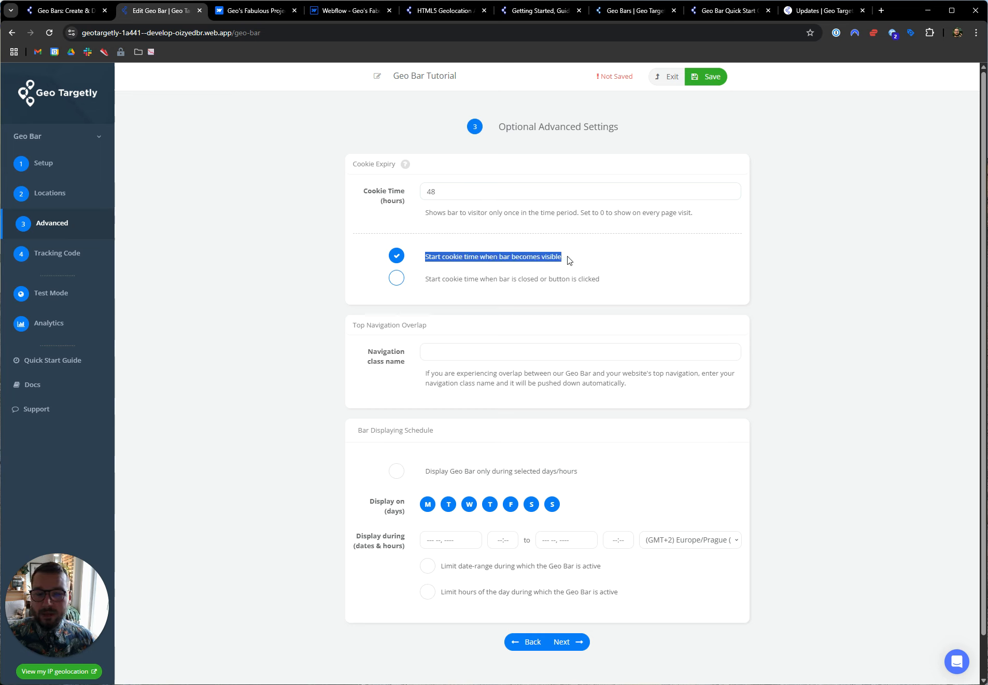
{"action": "left_click", "coordinate": [396, 282]}
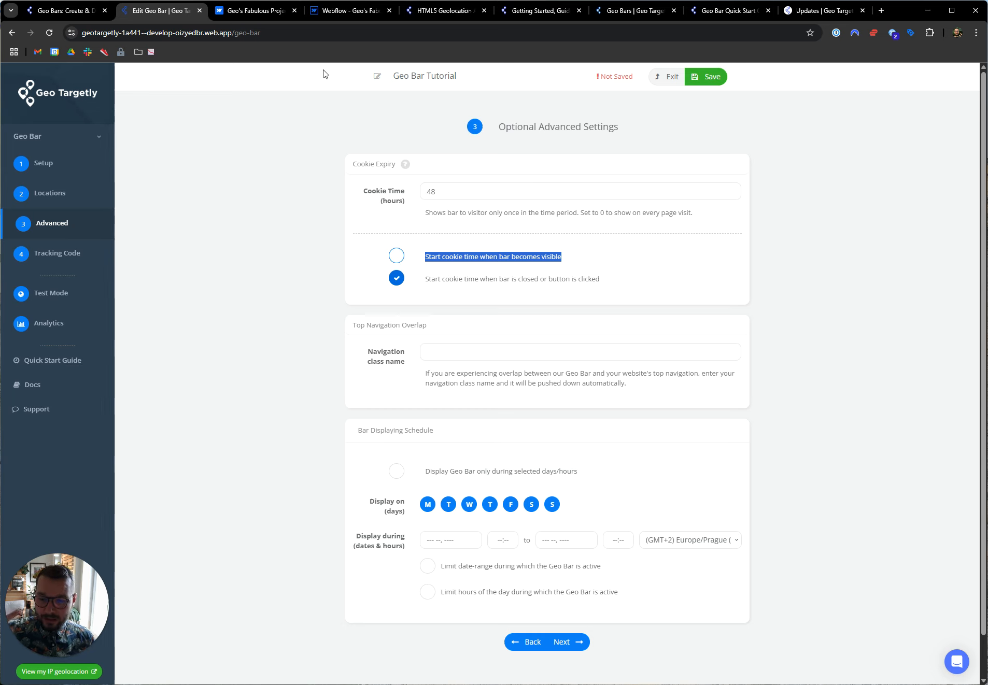
- View the live HTML5 Geolocation API page, and reset the cookie time to 0, starting when the bar becomes visible
{"action": "left_click", "coordinate": [439, 11]}
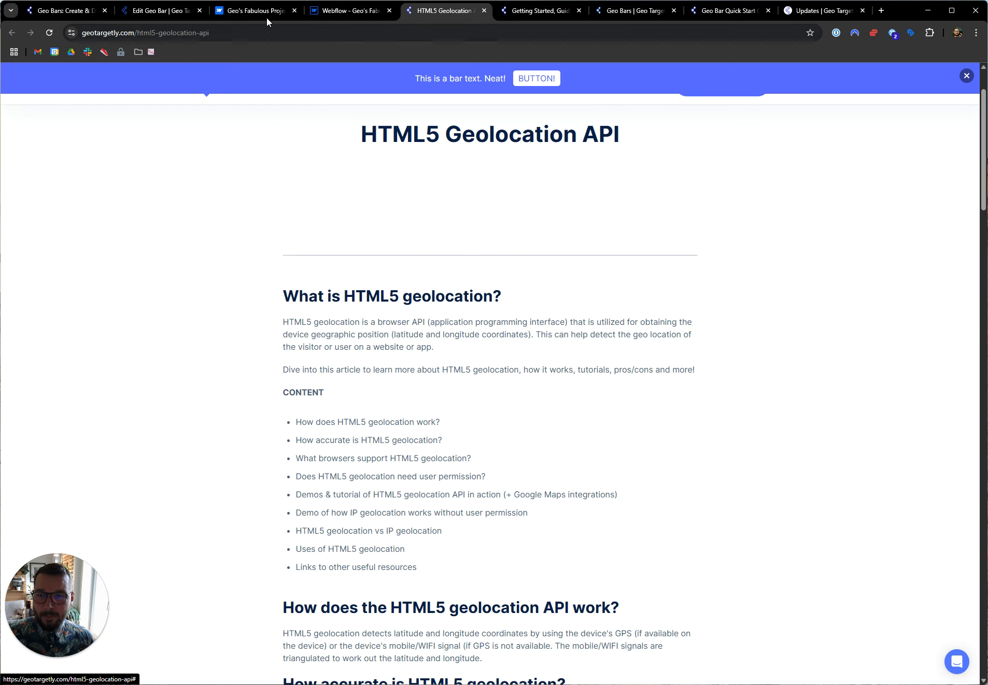
{"action": "left_click", "coordinate": [177, 10]}
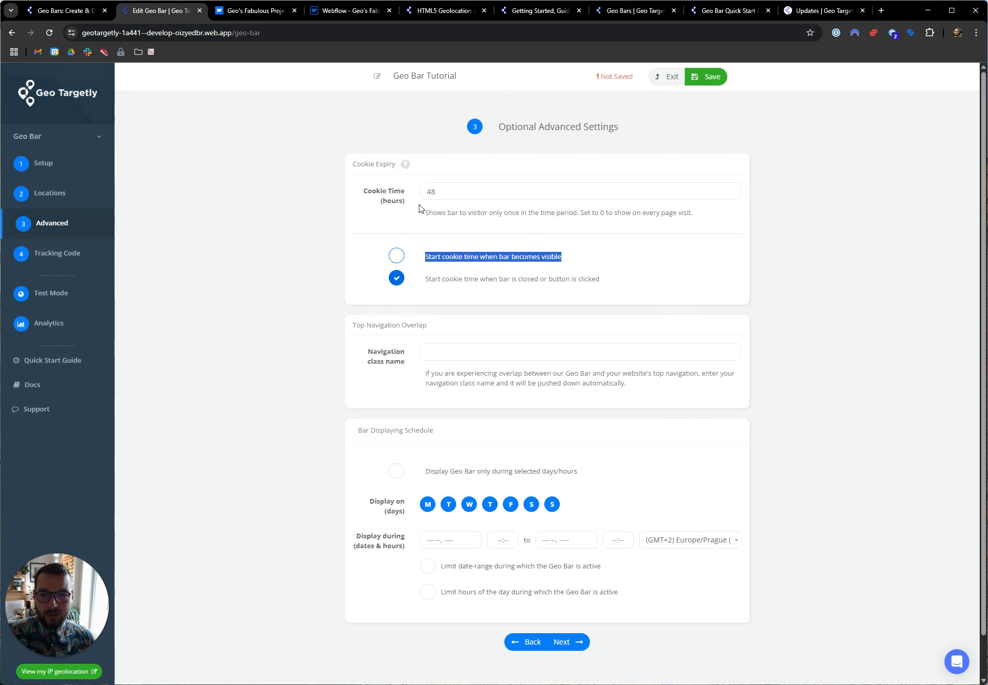
{"action": "double_click", "coordinate": [443, 192]}
{"action": "type", "text": "0"}
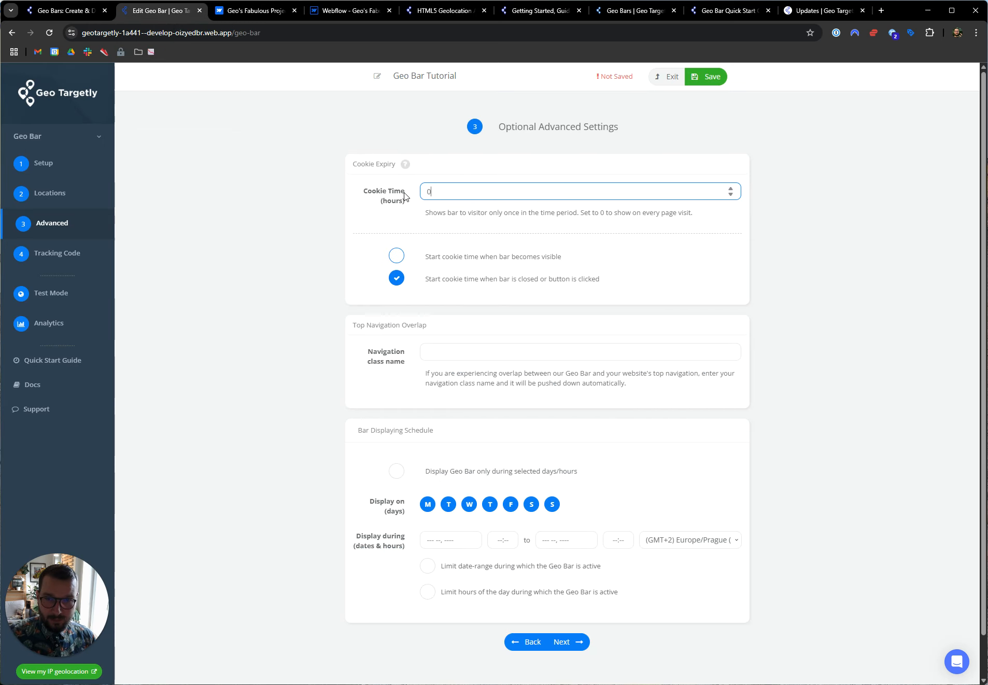
{"action": "left_click", "coordinate": [394, 256]}
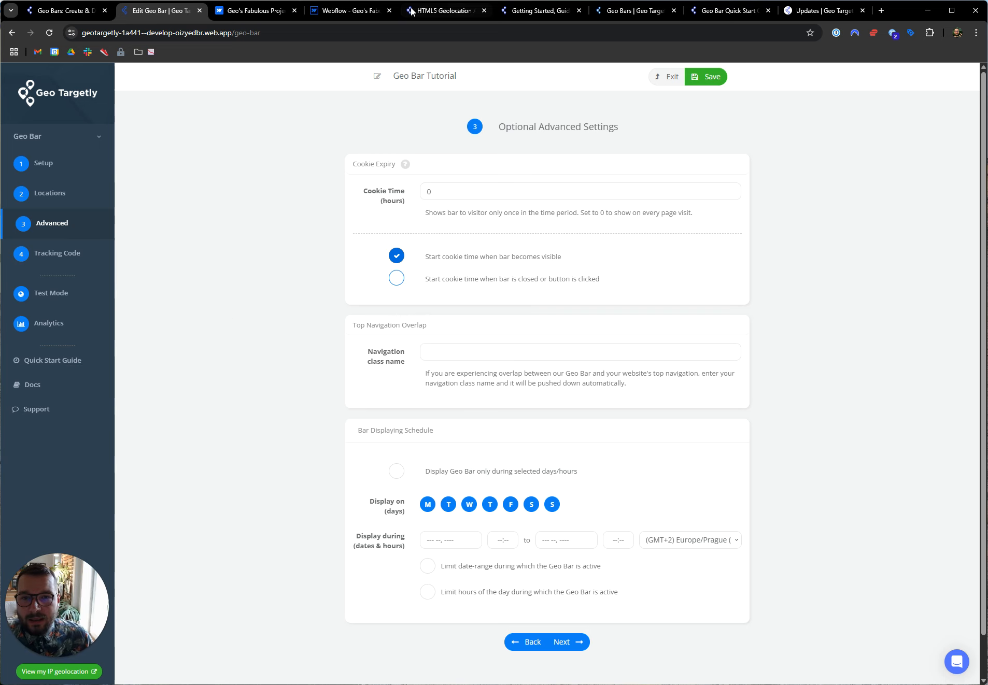
- Close the bar on the live HTML5 Geolocation API page and inspect the header element to get its class name
{"action": "left_click", "coordinate": [444, 10]}
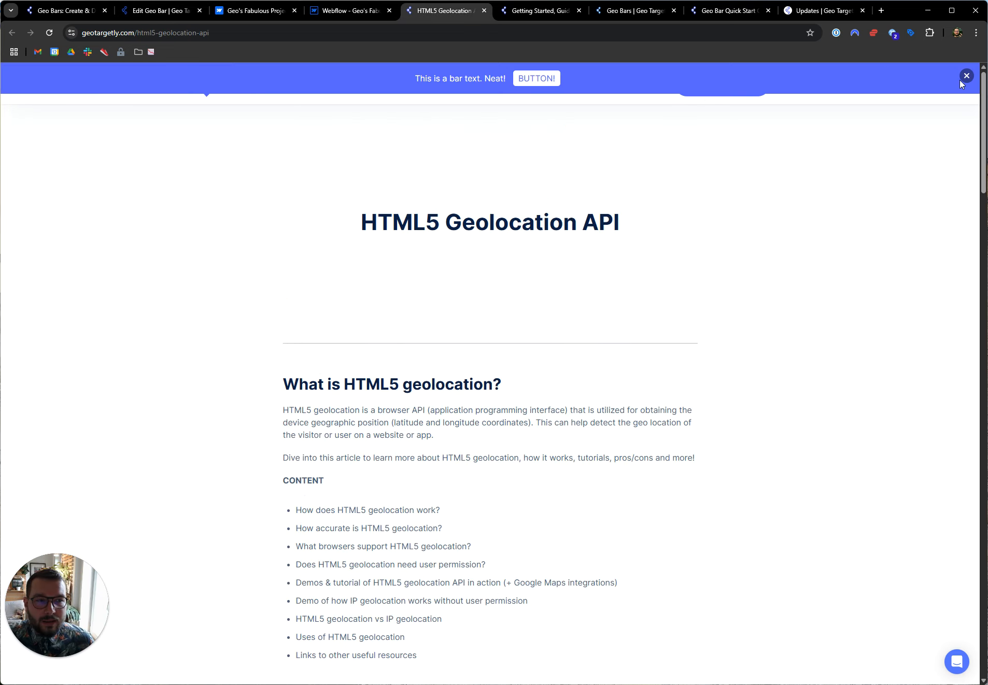
{"action": "left_click", "coordinate": [967, 76]}
{"action": "mouse_move", "coordinate": [413, 81]}
{"action": "mouse_move", "coordinate": [476, 85]}
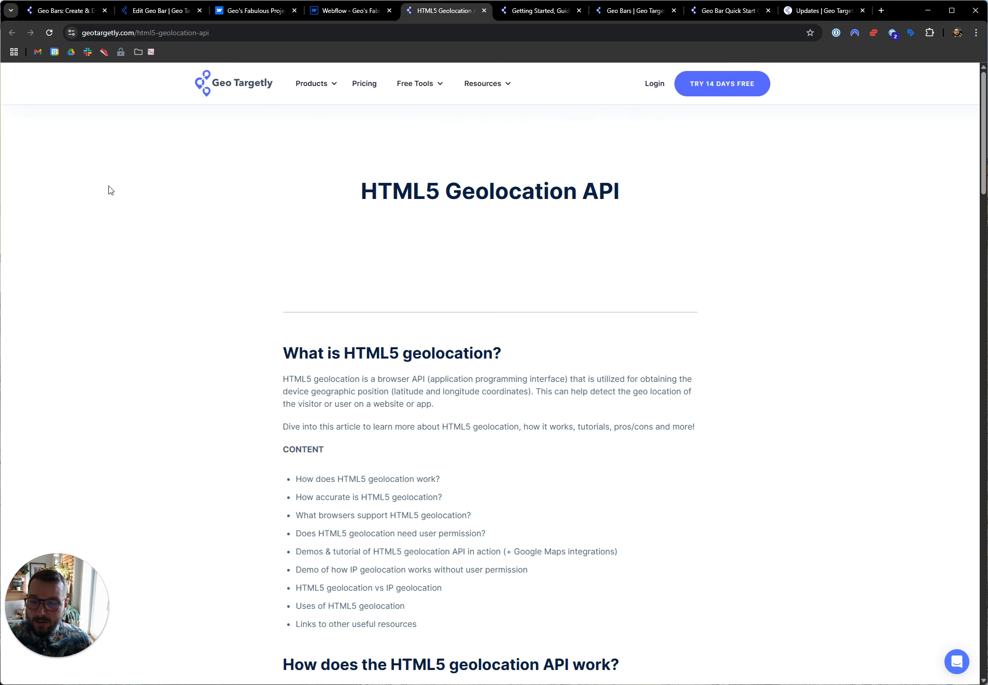
{"action": "right_click", "coordinate": [150, 183]}
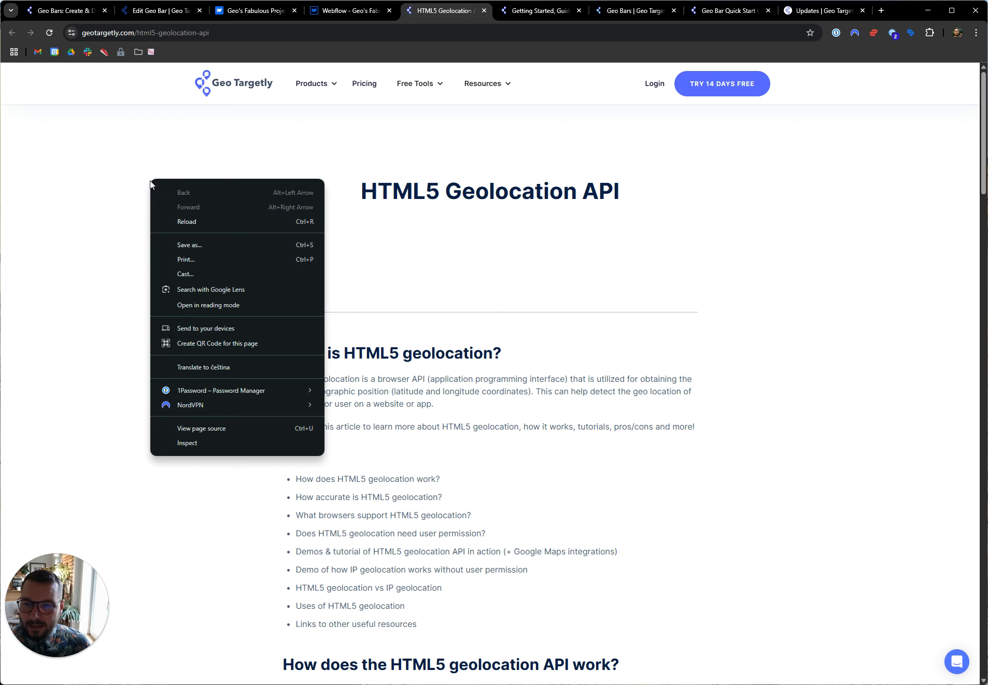
{"action": "left_click", "coordinate": [215, 445]}
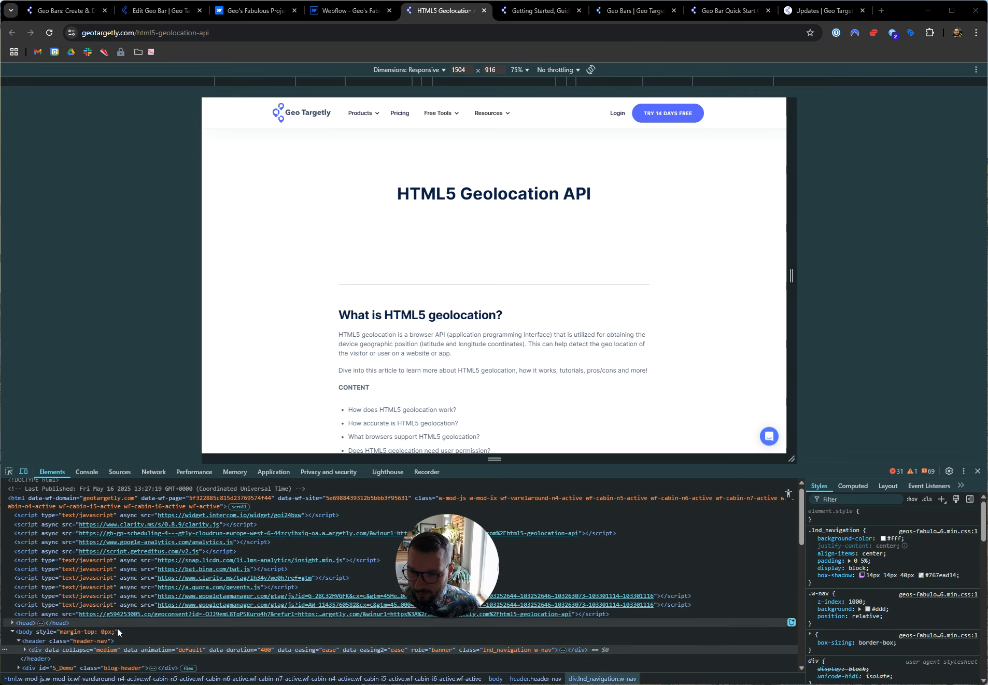
{"action": "left_click", "coordinate": [56, 642]}
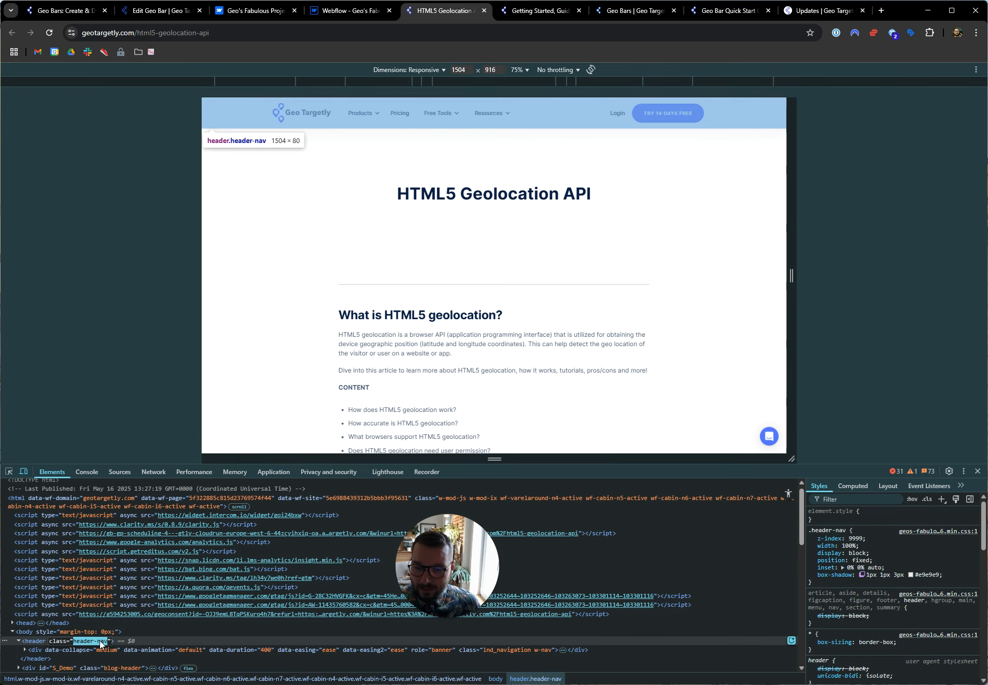
- Set the navigation class name in the Geo Bar's advanced settings to header-nav and save
{"action": "left_click", "coordinate": [161, 10]}
{"action": "left_click", "coordinate": [445, 353]}
{"action": "type", "text": "header-nav"}
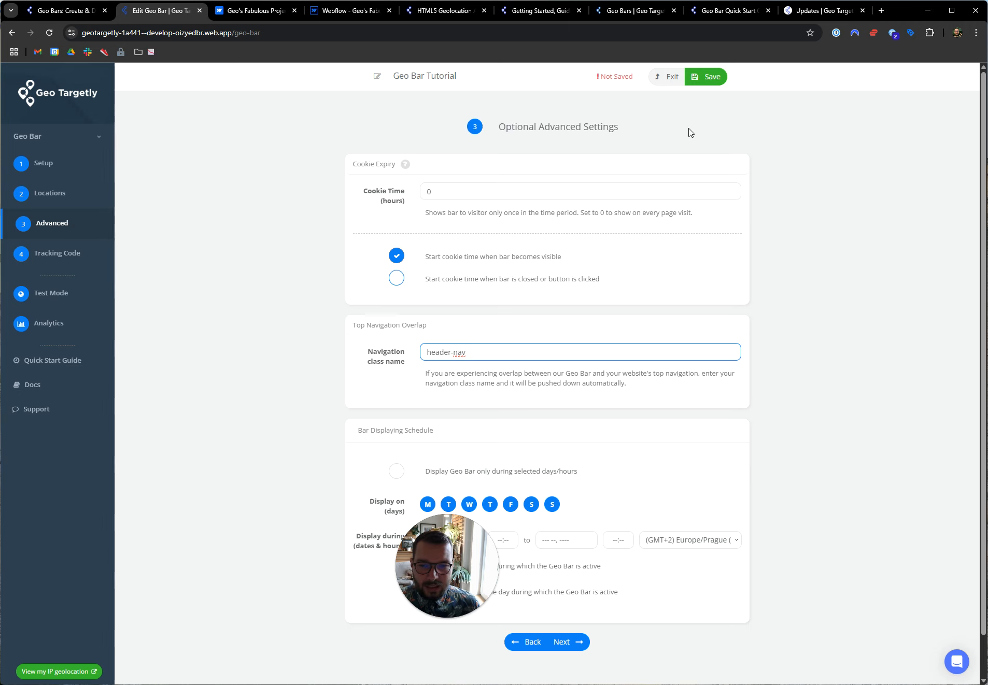
{"action": "left_click", "coordinate": [704, 82]}
{"action": "left_click_drag", "start_coordinate": [446, 555], "coordinate": [57, 590]}
- Close the developer tools on the live page and reload it to check whether the bar overlaps the navigation
{"action": "left_click", "coordinate": [445, 10]}
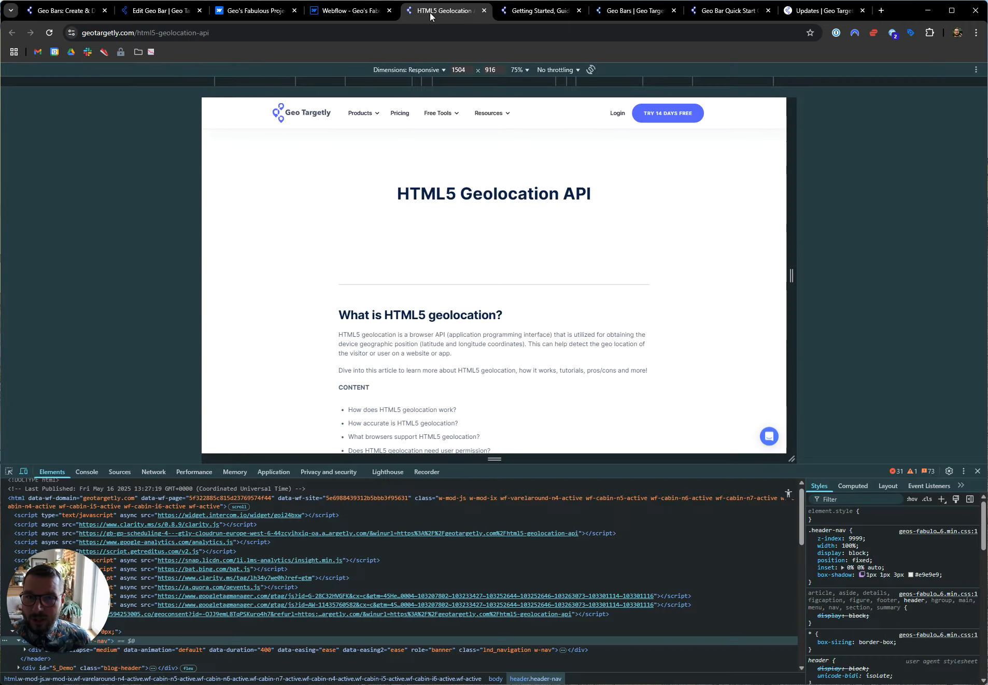
{"action": "left_click", "coordinate": [978, 471]}
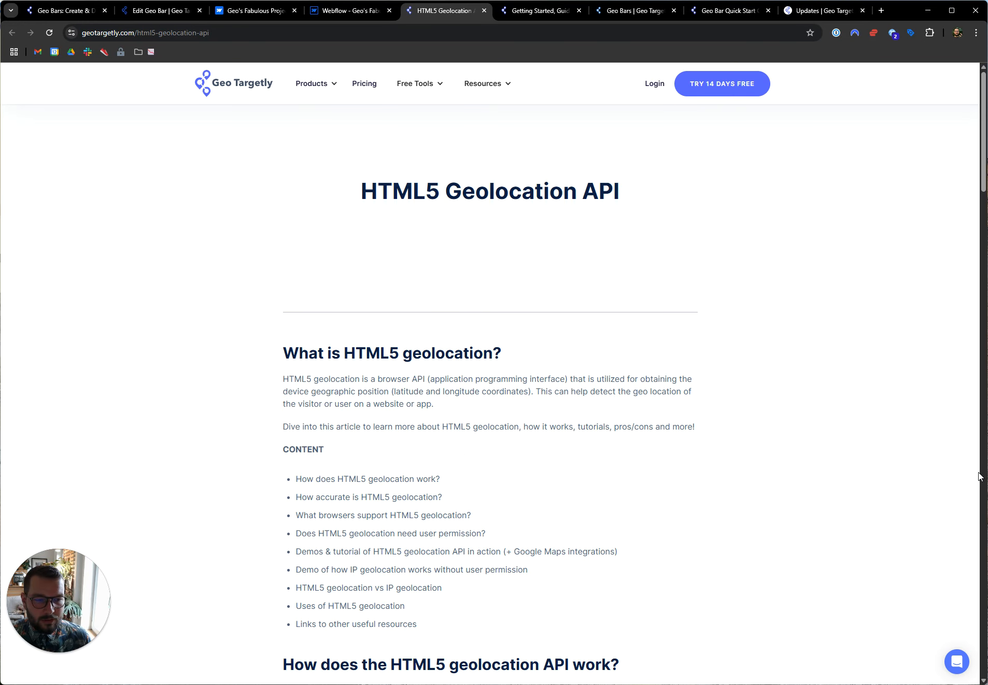
{"action": "left_click", "coordinate": [49, 33]}
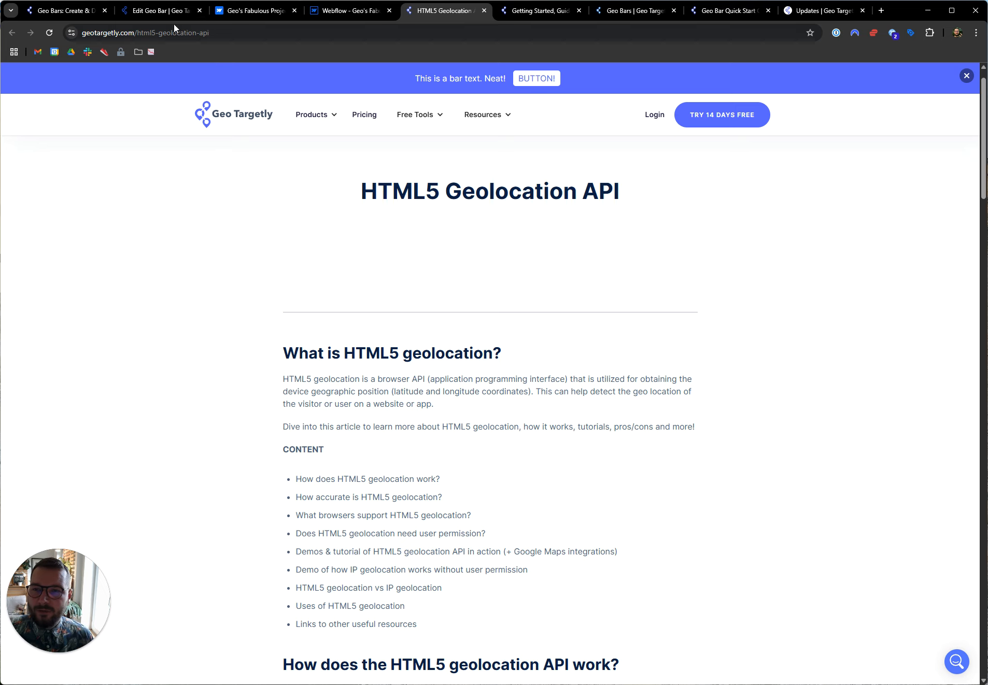
- Enable the bar's display schedule and limit its date range to May 16, 2025 through May 29, 2025
{"action": "left_click", "coordinate": [157, 11]}
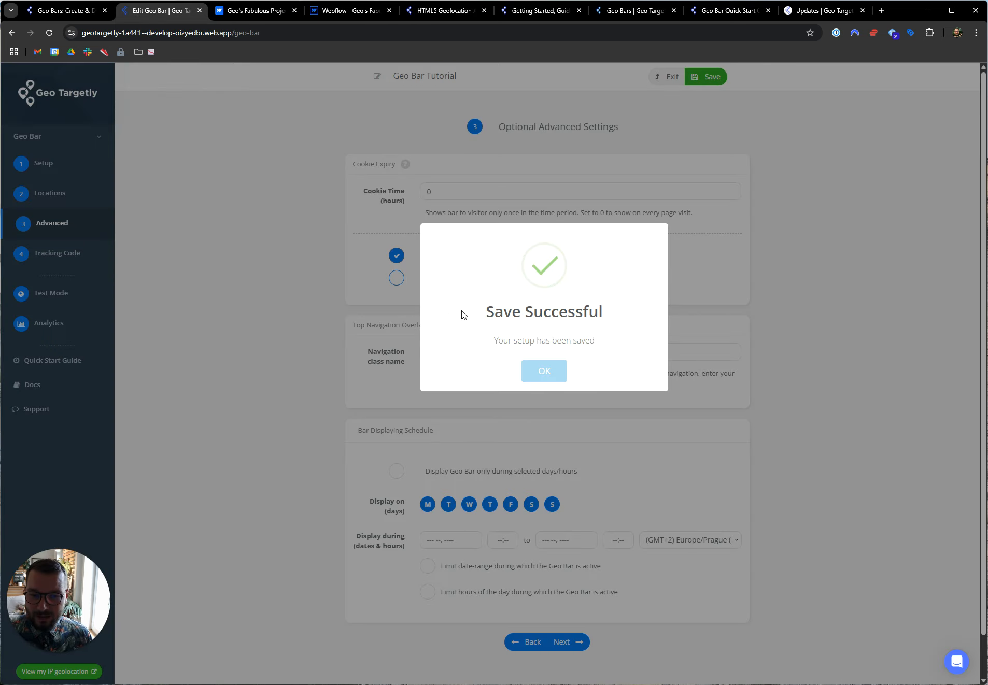
{"action": "left_click", "coordinate": [545, 371]}
{"action": "scroll", "coordinate": [419, 414], "scroll_direction": "down", "scroll_amount": 1}
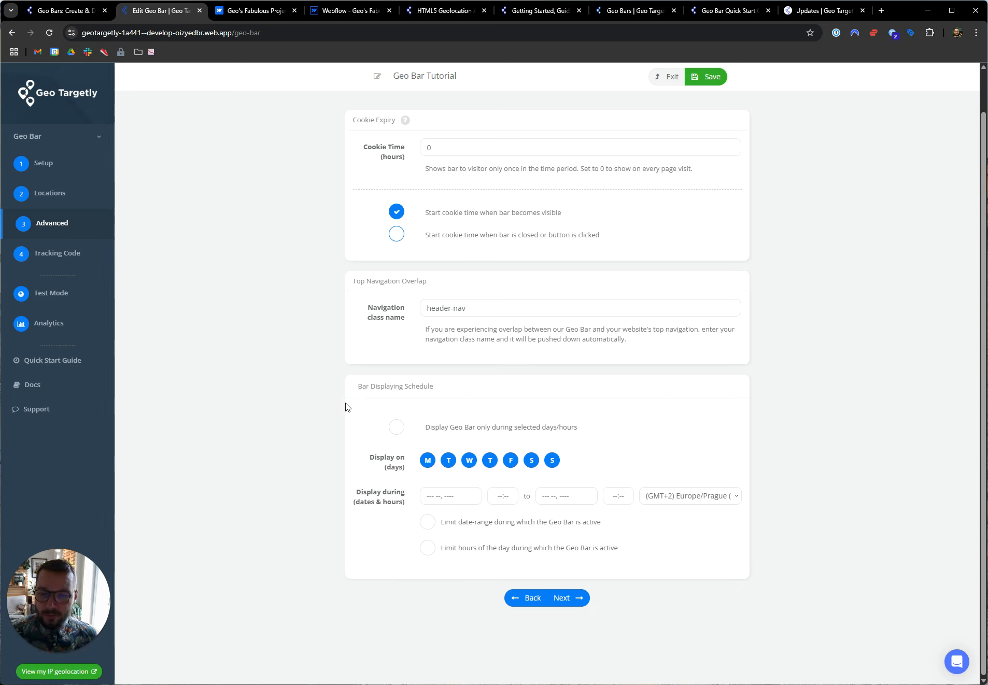
{"action": "left_click", "coordinate": [395, 428]}
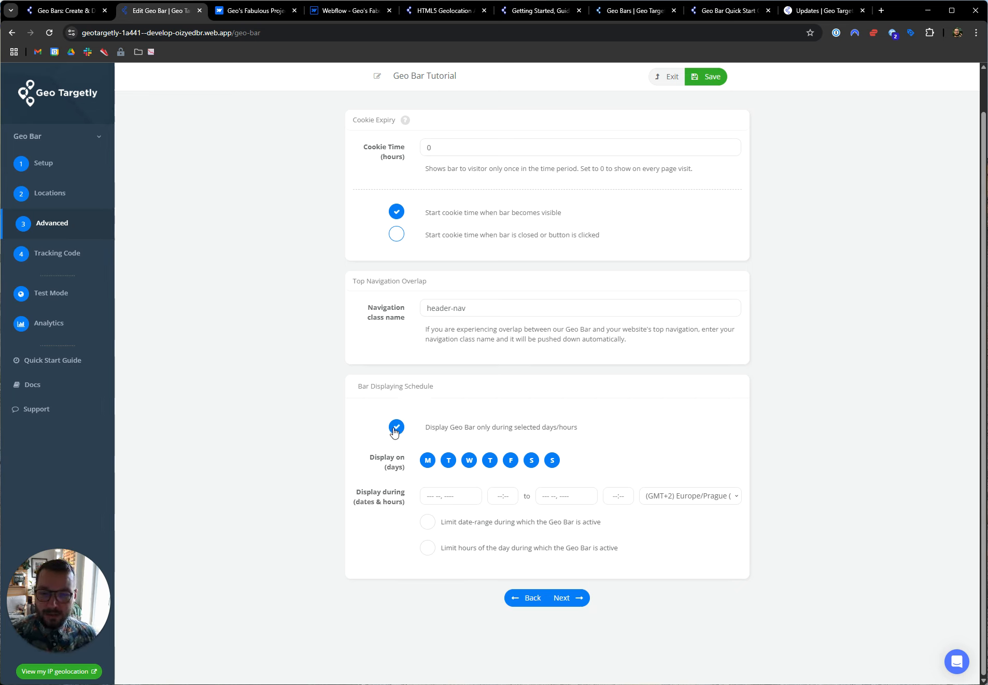
{"action": "left_click", "coordinate": [428, 522]}
{"action": "left_click", "coordinate": [450, 499]}
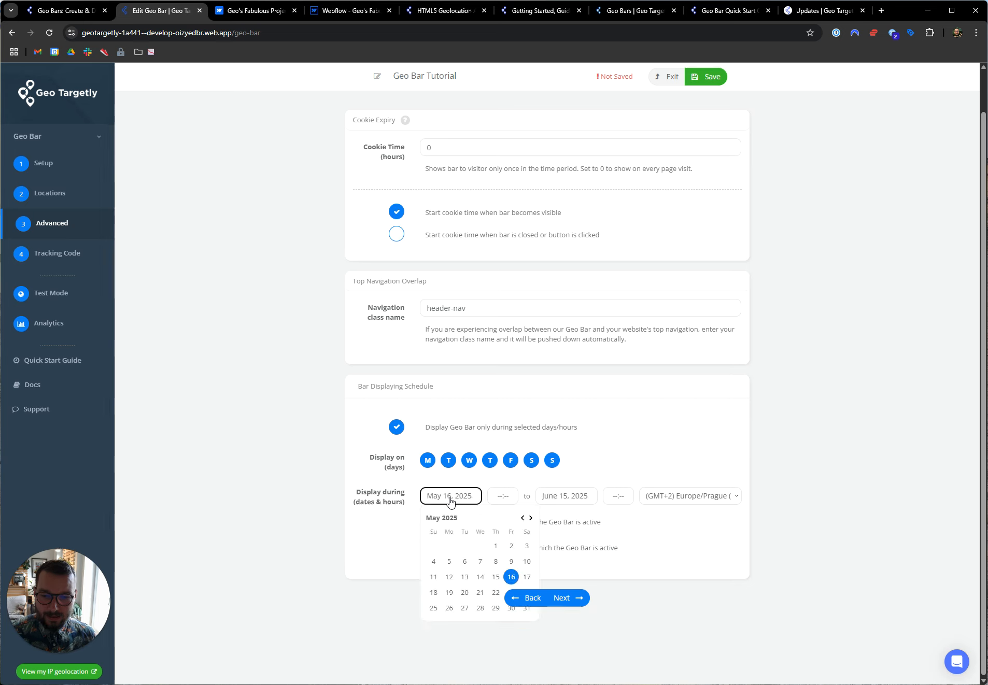
{"action": "left_click", "coordinate": [564, 497]}
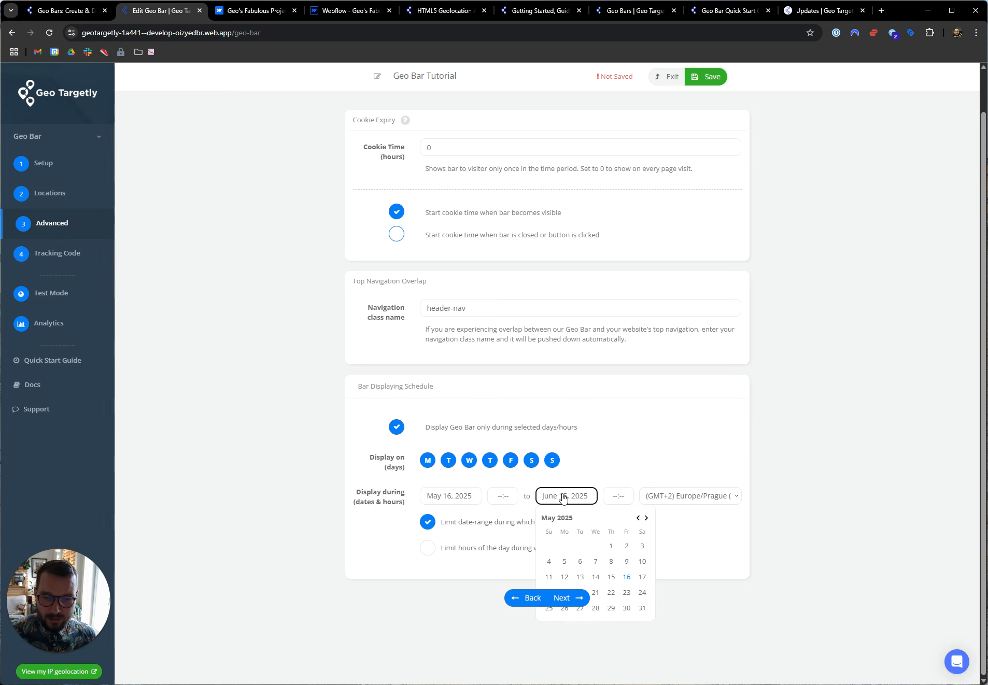
{"action": "left_click", "coordinate": [611, 609]}
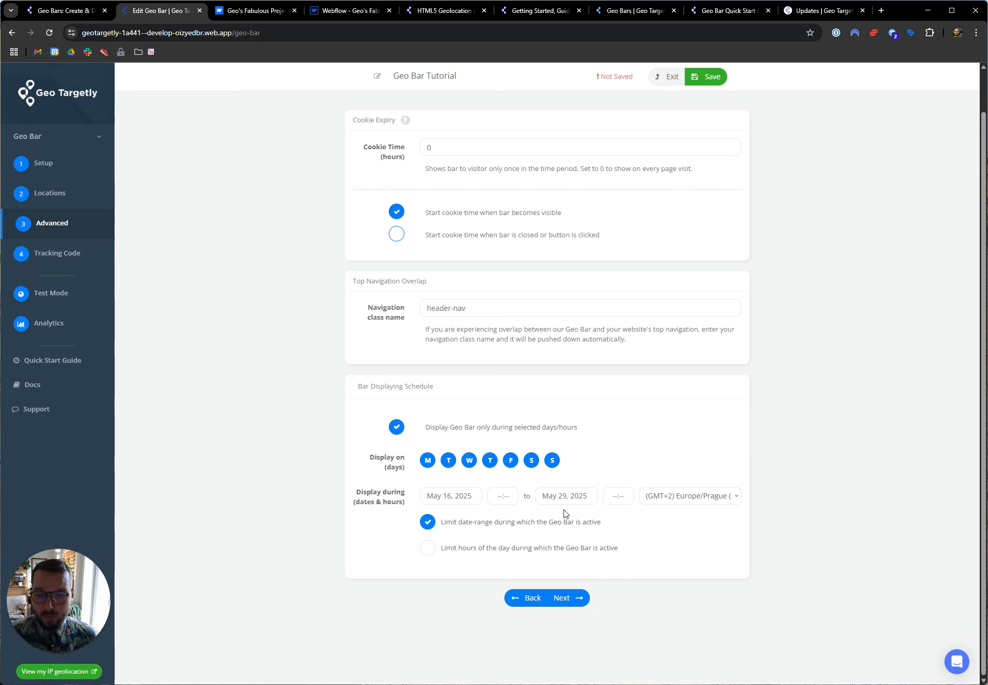
- Exclude Saturday, Sunday and Monday from the bar's display days
{"action": "left_click", "coordinate": [533, 462]}
{"action": "left_click", "coordinate": [549, 464]}
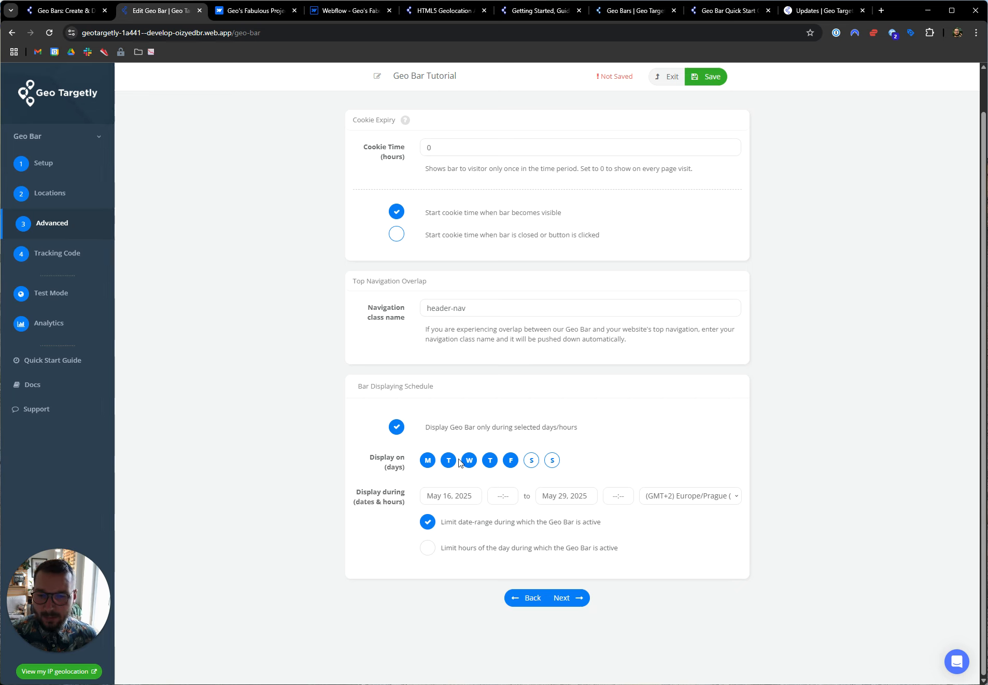
{"action": "left_click", "coordinate": [428, 463]}
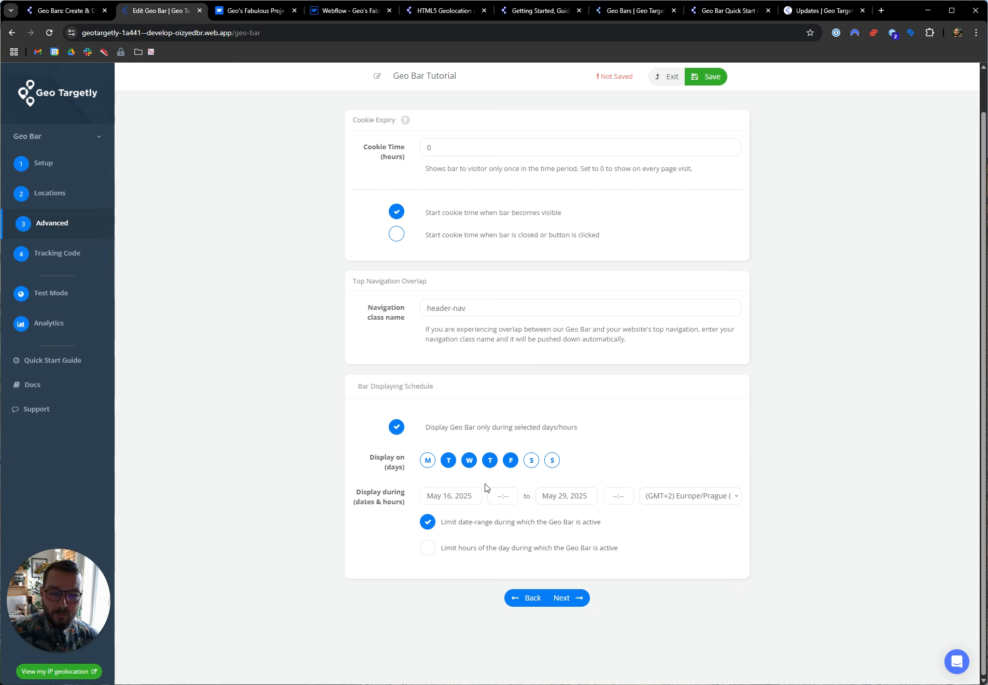
- Limit the bar's active hours to 09:30–17:30 and review the time zone options, keeping Europe/Prague
{"action": "left_click", "coordinate": [432, 546]}
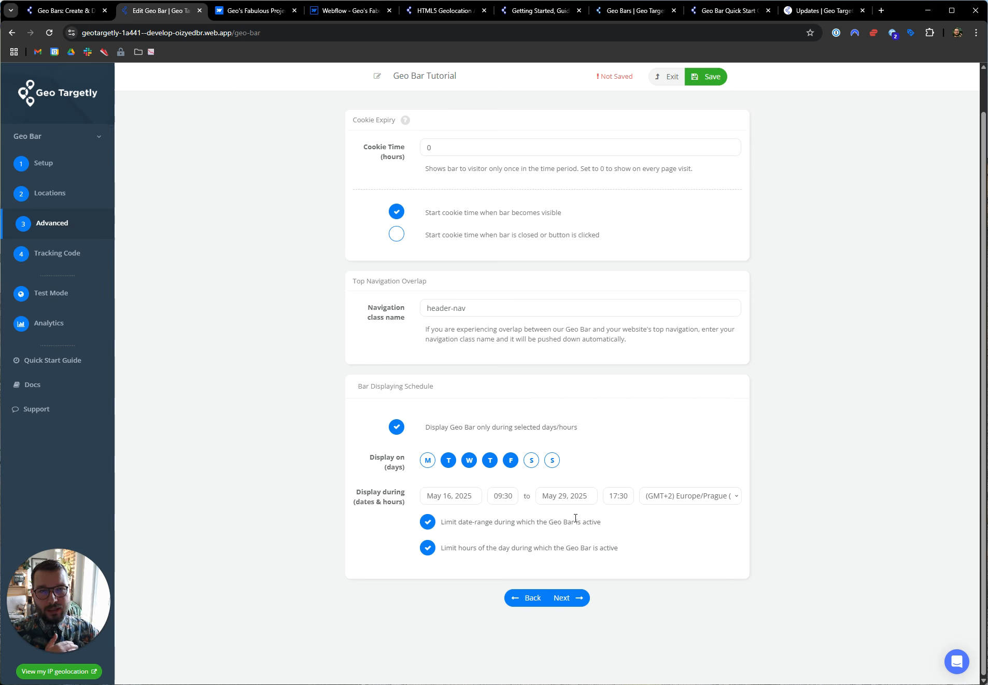
{"action": "left_click", "coordinate": [666, 498]}
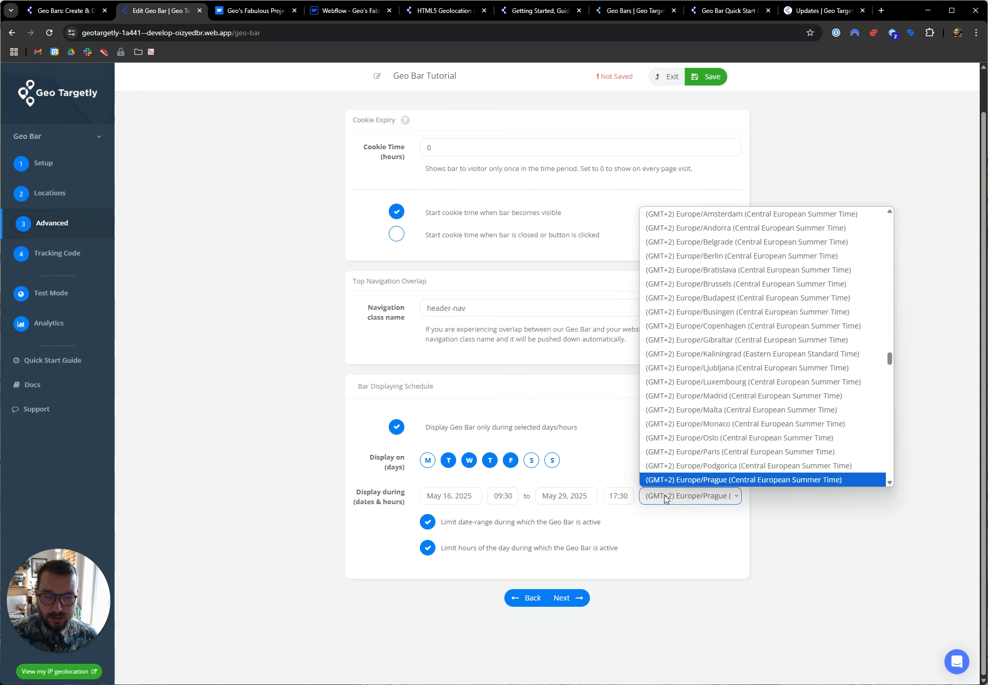
{"action": "left_click", "coordinate": [682, 530]}
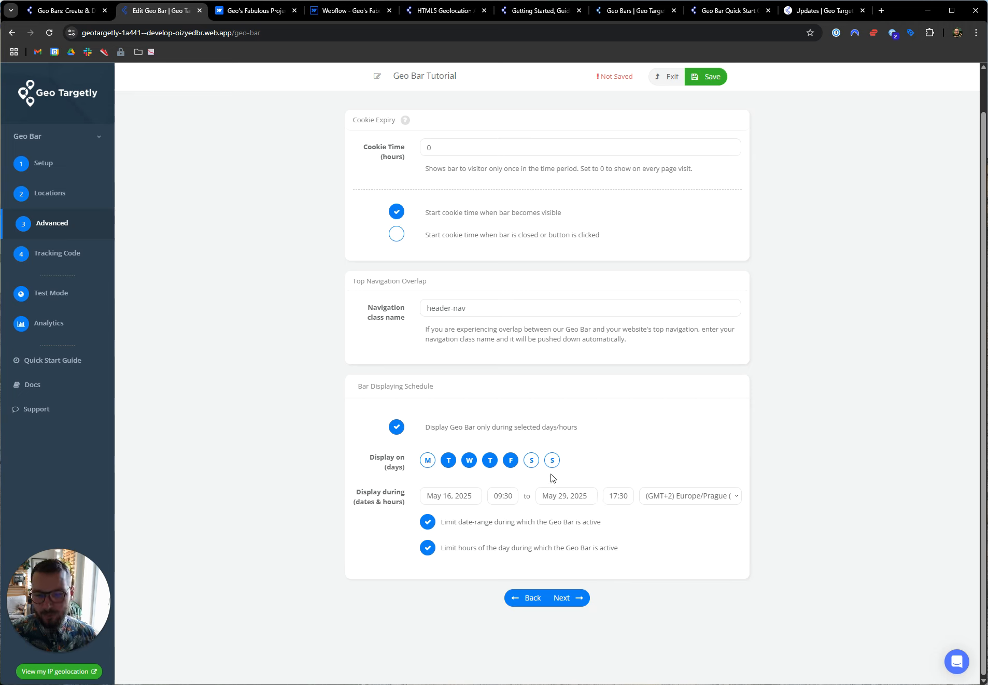
- Exclude Friday from the display days, save the Geo Bar, and reload the live page to check the schedule
{"action": "left_click", "coordinate": [511, 463]}
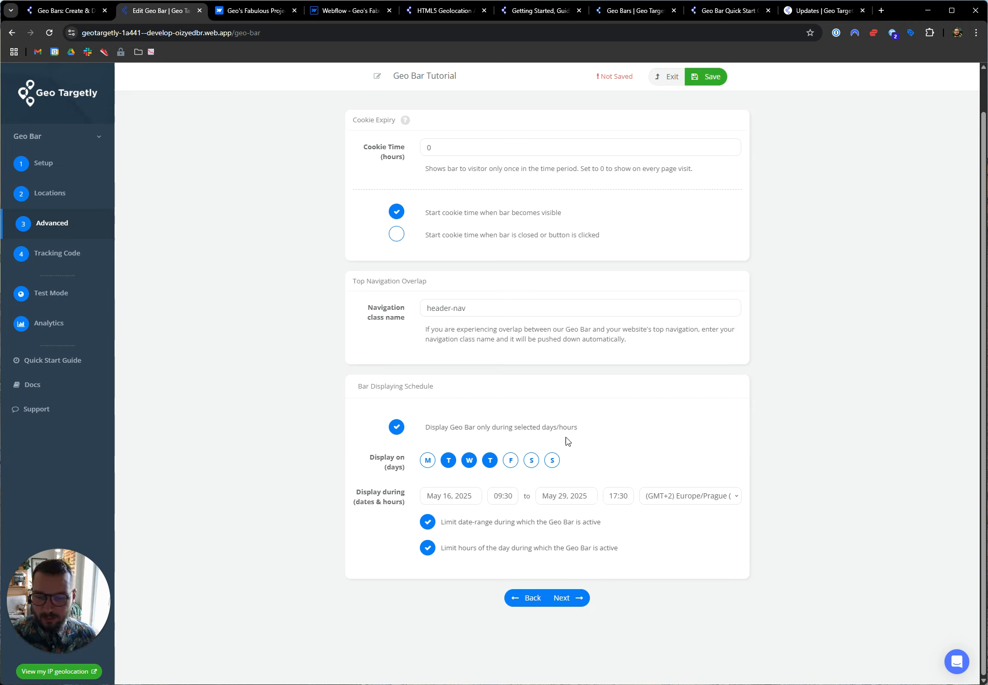
{"action": "left_click", "coordinate": [710, 80]}
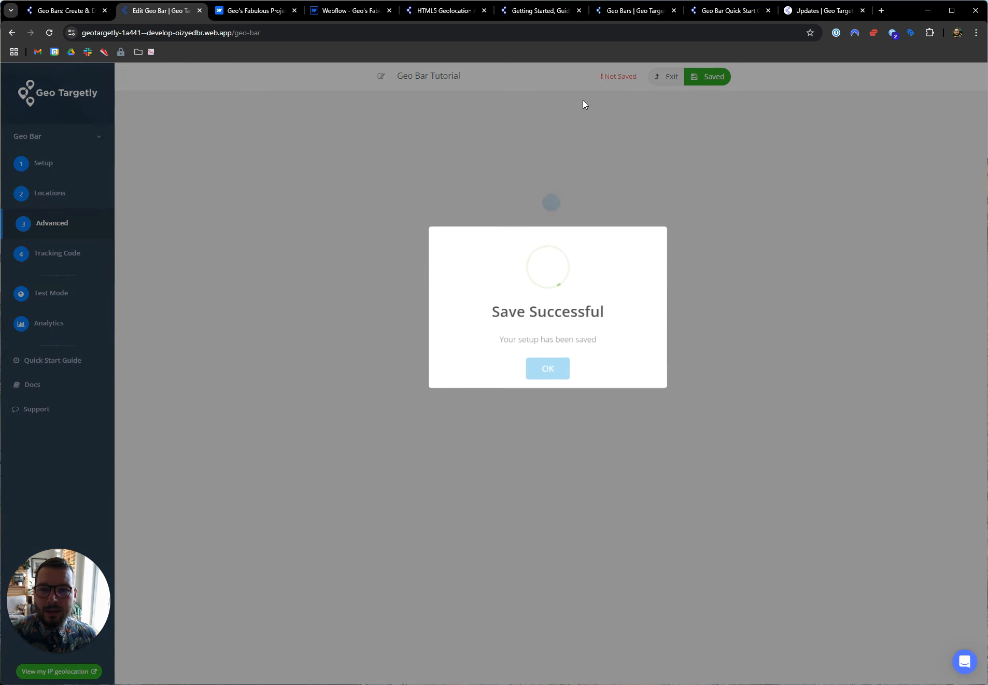
{"action": "left_click", "coordinate": [445, 10]}
{"action": "left_click", "coordinate": [49, 33]}
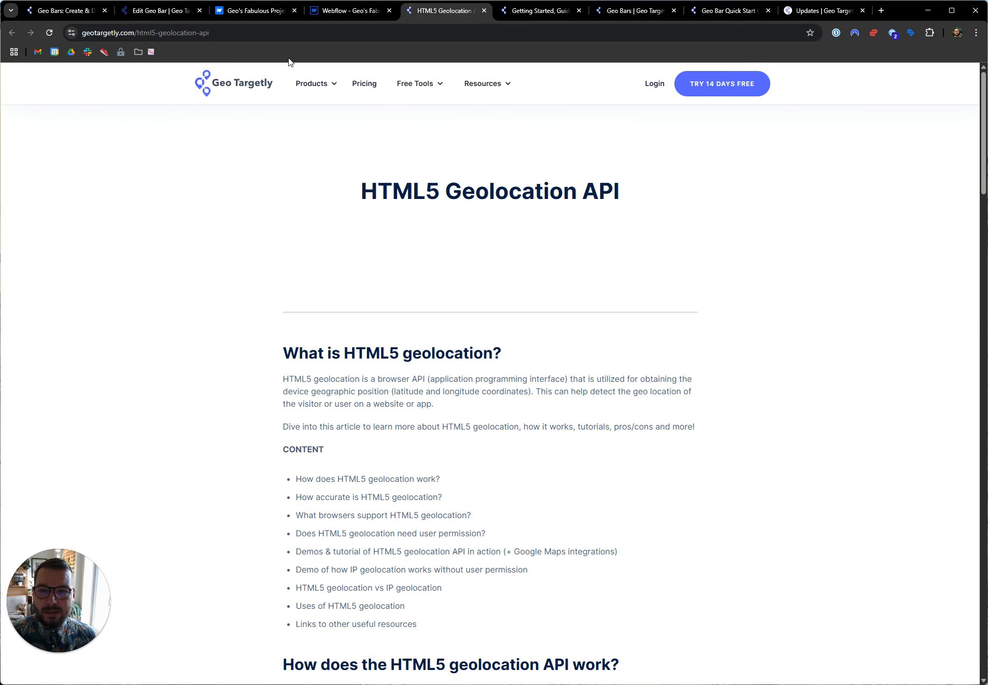
- Turn off displaying the Geo Bar only during selected days/hours and save the setup
{"action": "left_click", "coordinate": [144, 12]}
{"action": "left_click", "coordinate": [543, 370]}
{"action": "left_click", "coordinate": [396, 472]}
{"action": "left_click", "coordinate": [711, 77]}
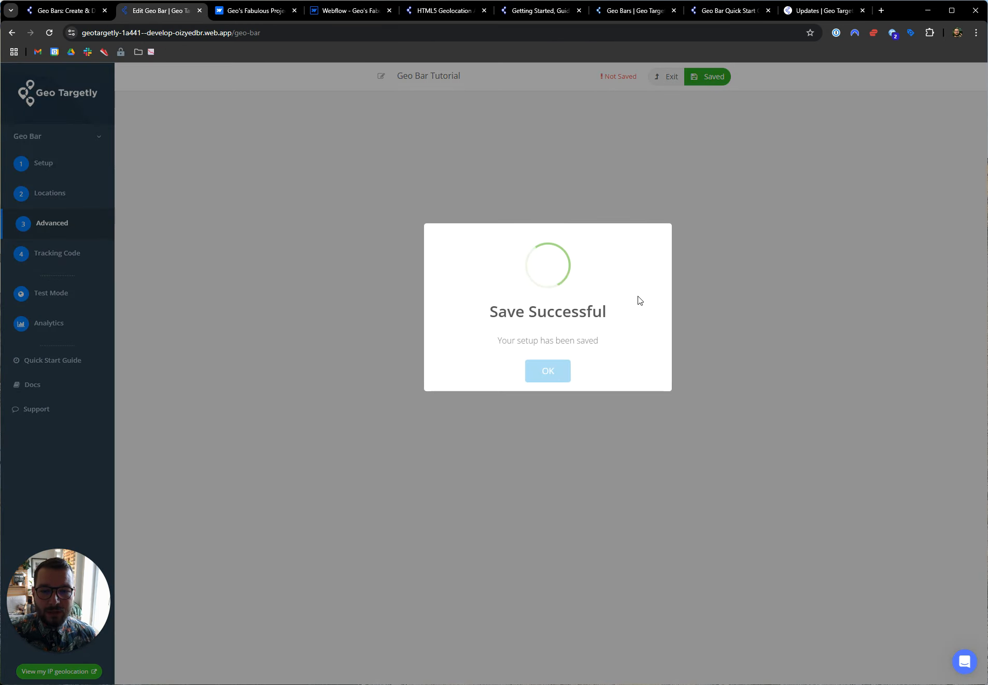
{"action": "left_click", "coordinate": [555, 373]}
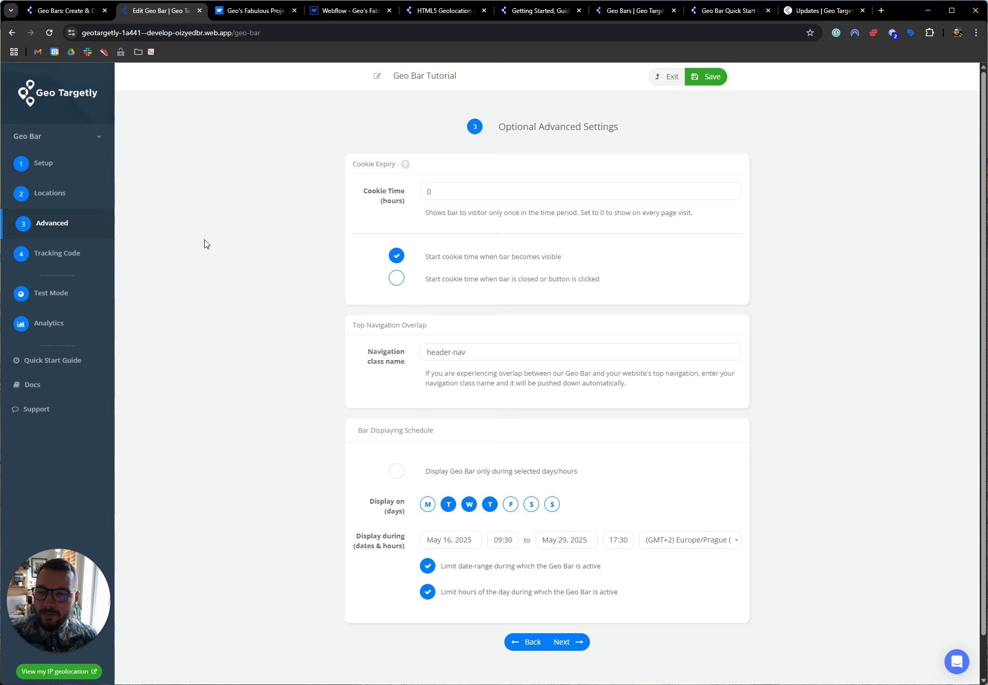
- Open the Geo Bar's Test Mode settings and its device IP address field
{"action": "left_click", "coordinate": [76, 301]}
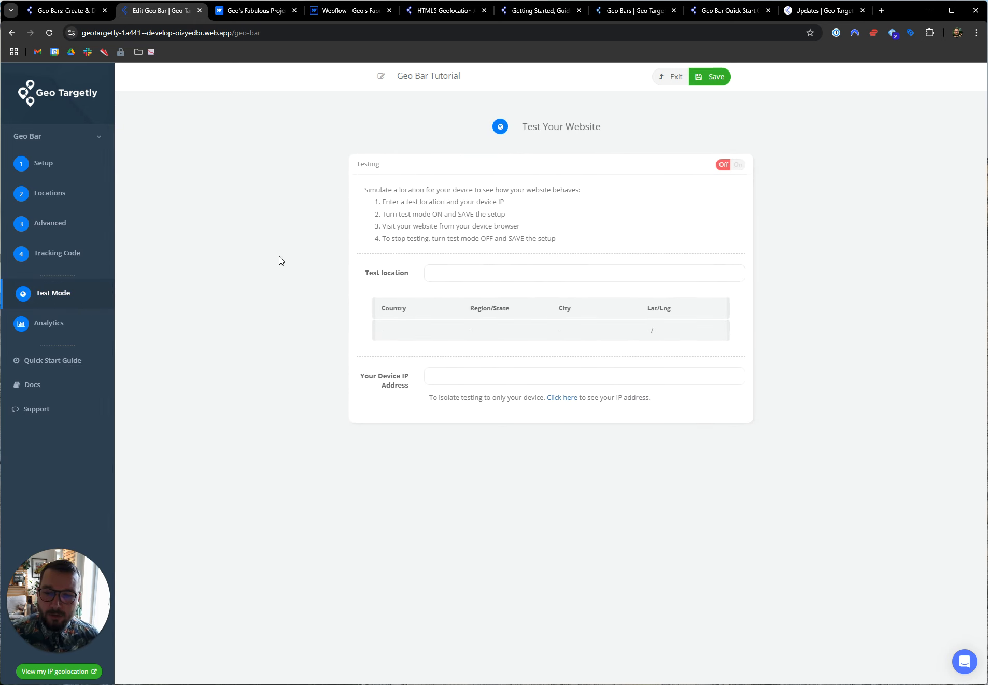
{"action": "left_click", "coordinate": [452, 377]}
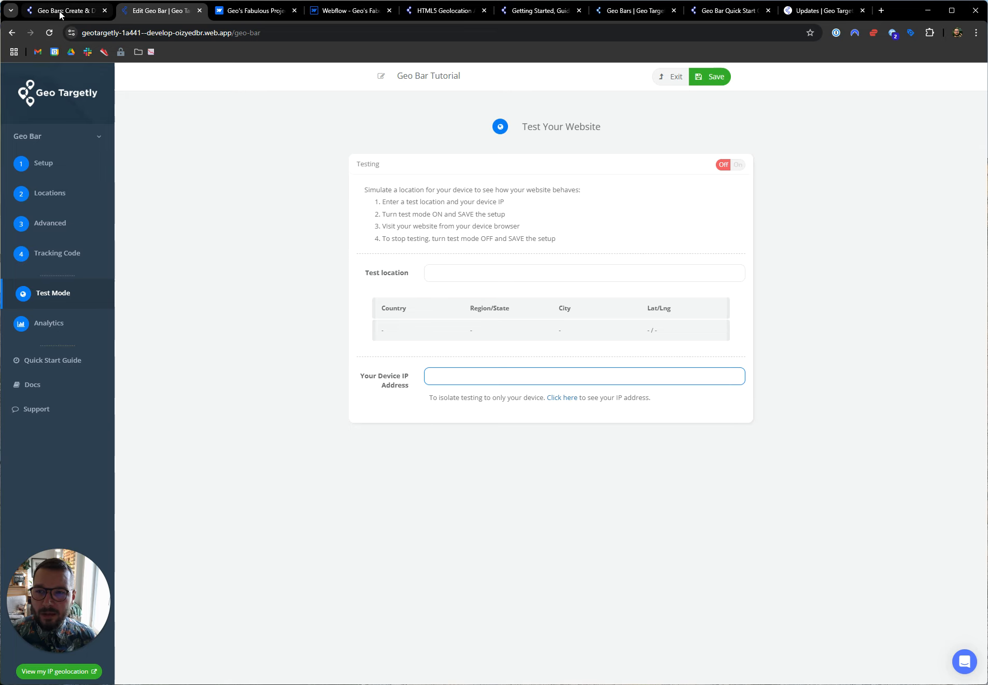
{"action": "left_click", "coordinate": [78, 10]}
{"action": "mouse_move", "coordinate": [415, 95]}
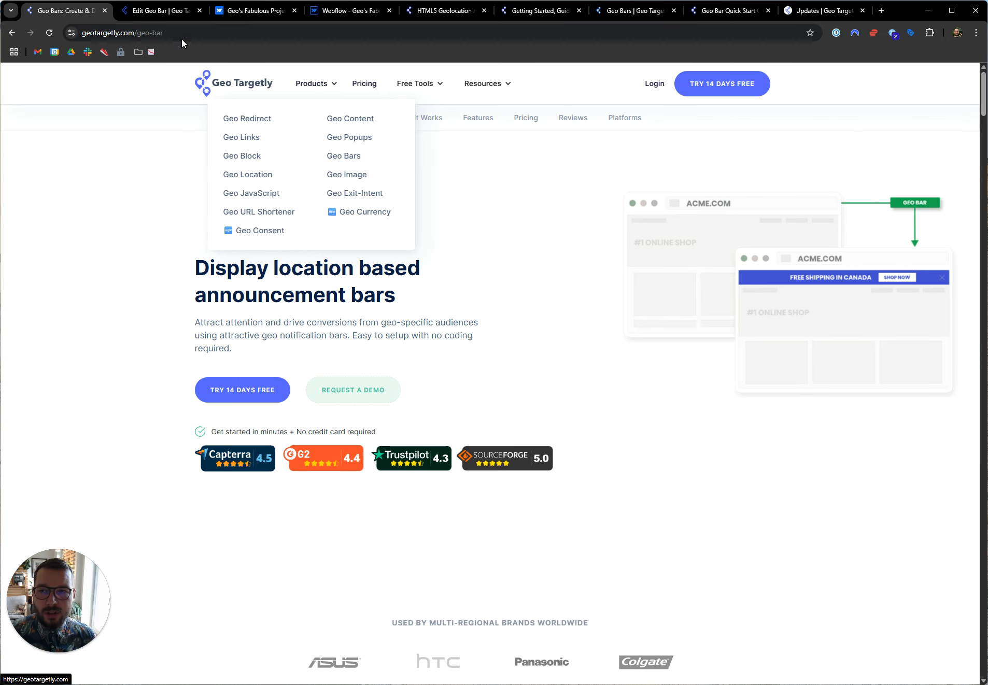
{"action": "mouse_move", "coordinate": [449, 17]}
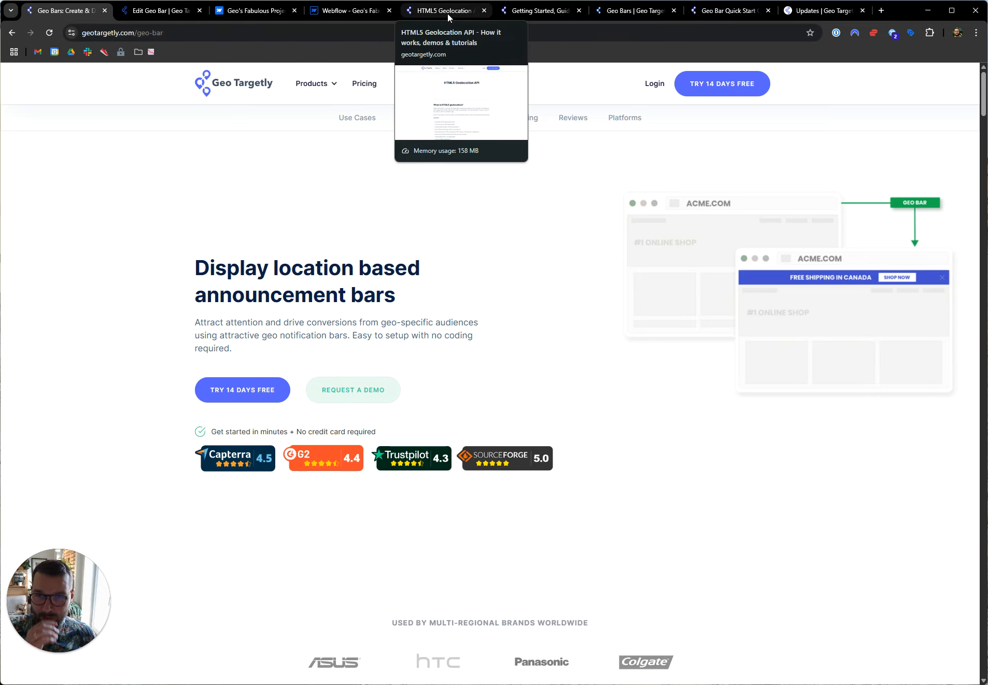
{"action": "left_click", "coordinate": [188, 14]}
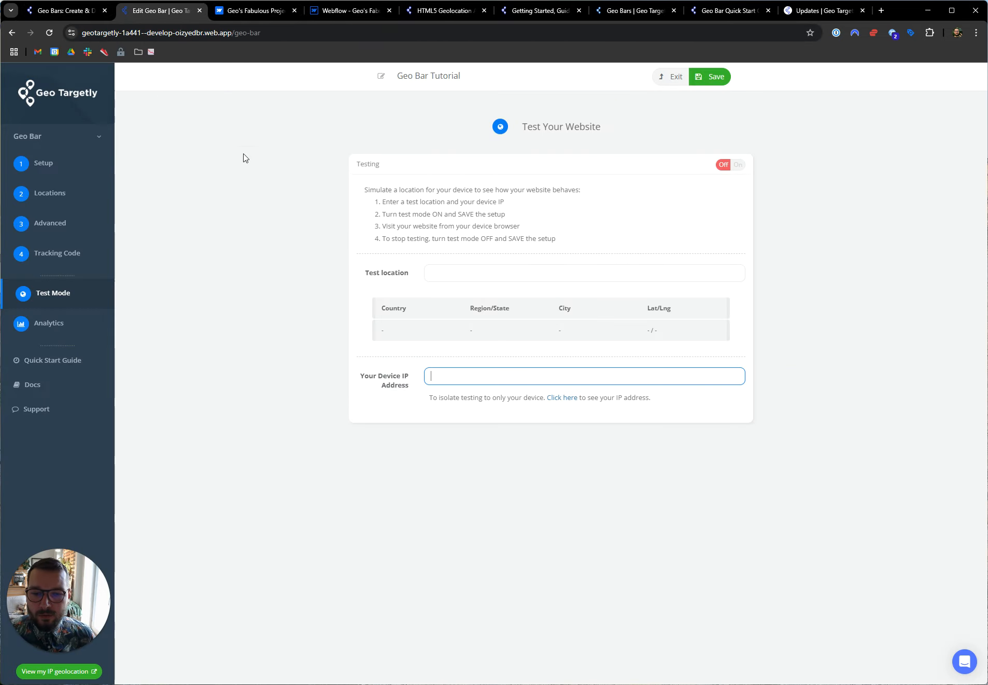
- Turn the Geo Bar's Test Mode on, select the test location field, and turn Test Mode back off
{"action": "left_click", "coordinate": [739, 166]}
{"action": "left_click", "coordinate": [479, 272]}
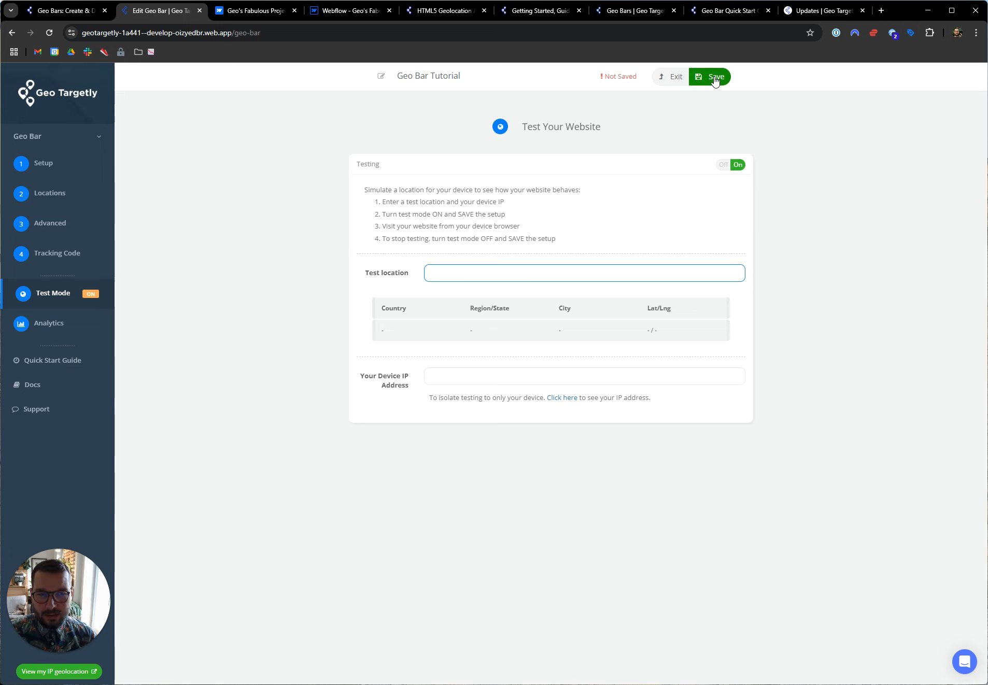
{"action": "left_click", "coordinate": [722, 167]}
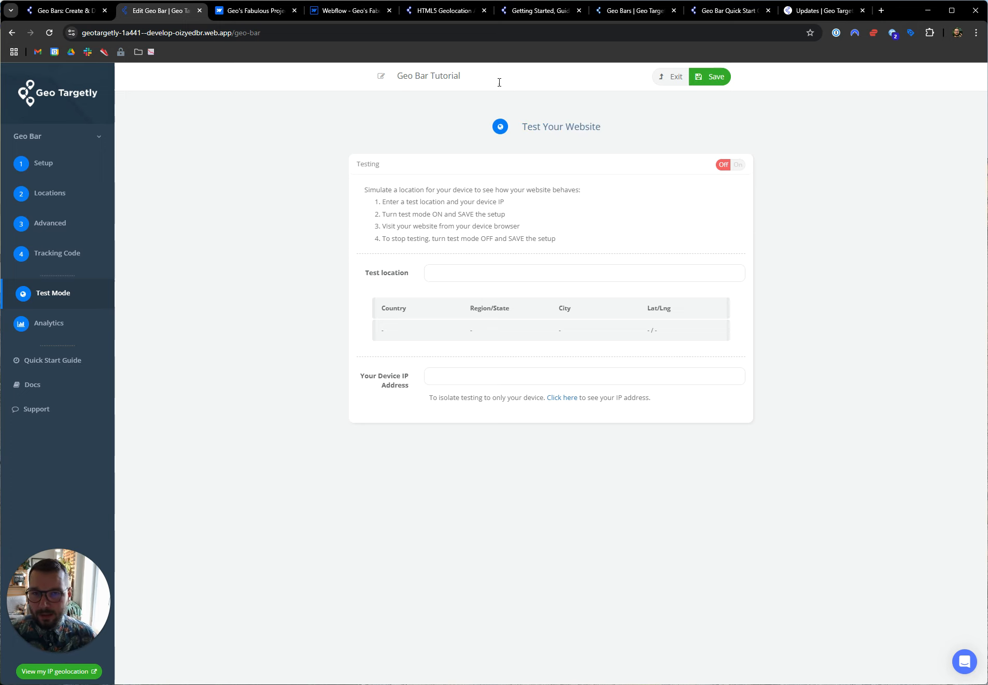
- Open the browser's network inspector on the live HTML5 Geolocation API page
{"action": "left_click", "coordinate": [447, 11]}
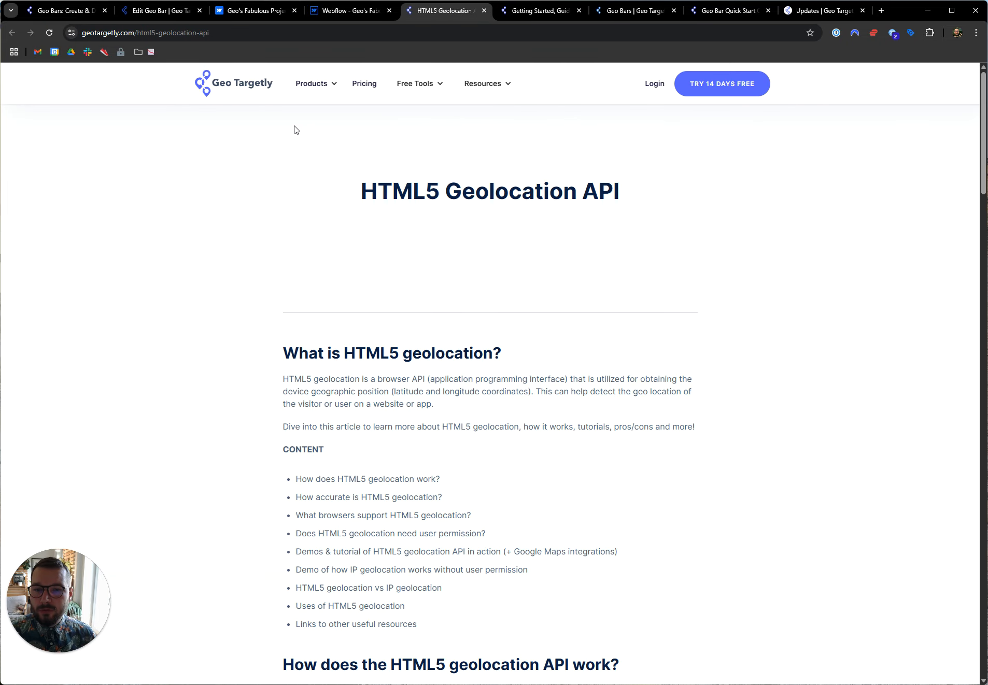
{"action": "right_click", "coordinate": [728, 254]}
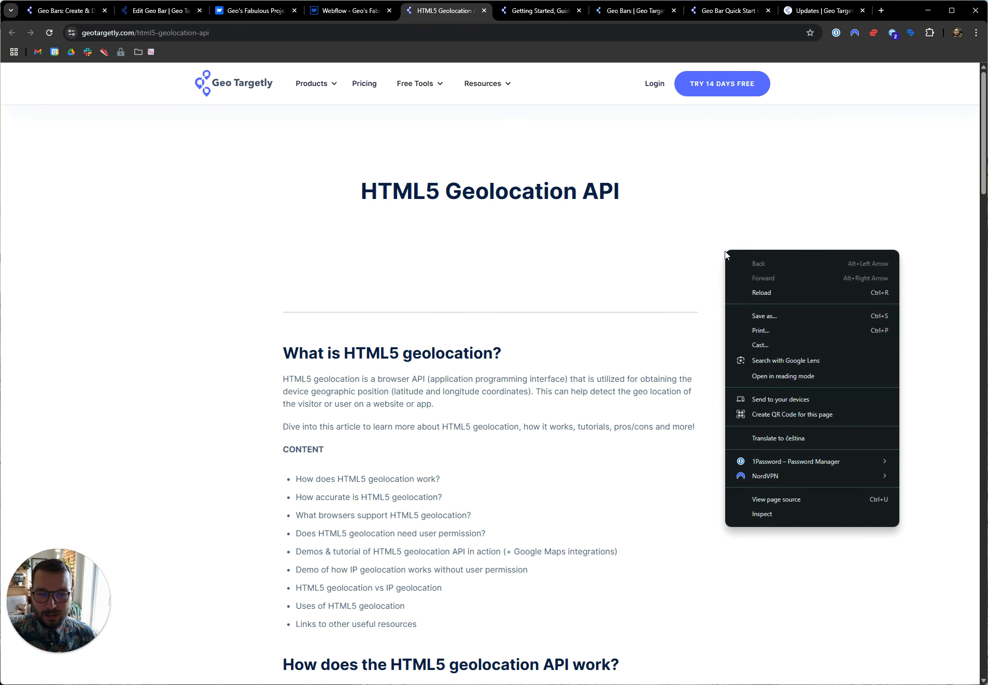
{"action": "left_click", "coordinate": [766, 515]}
{"action": "left_click", "coordinate": [150, 471]}
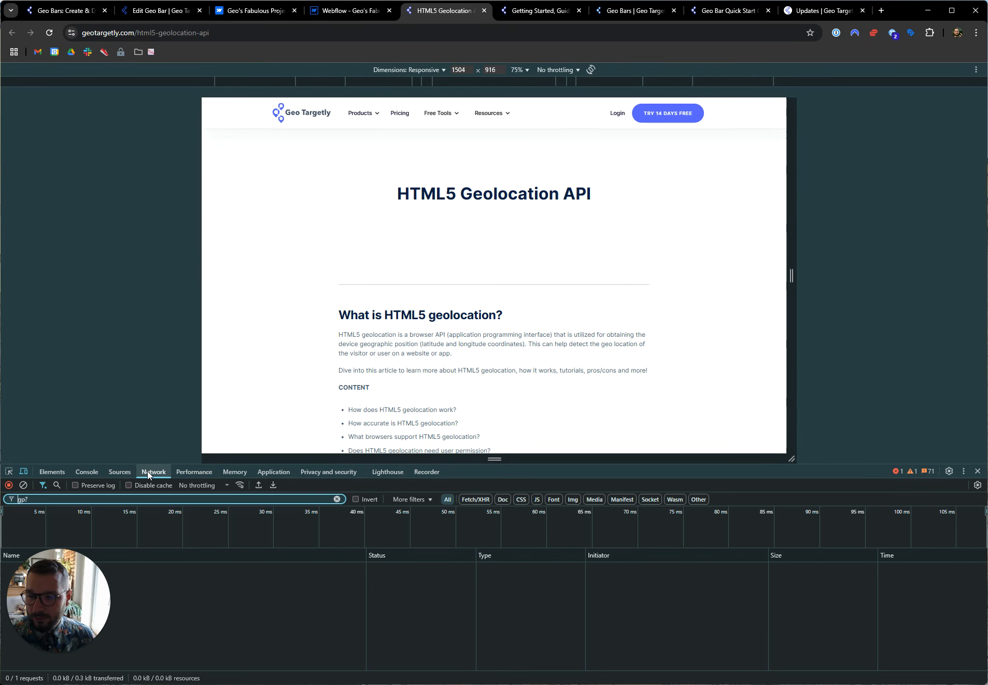
- Filter the network requests by "ga?", reload the page, and open the headers of the matching Geo Bar request
{"action": "key", "text": "Left"}
{"action": "key", "text": "BackSpace"}
{"action": "type", "text": "a"}
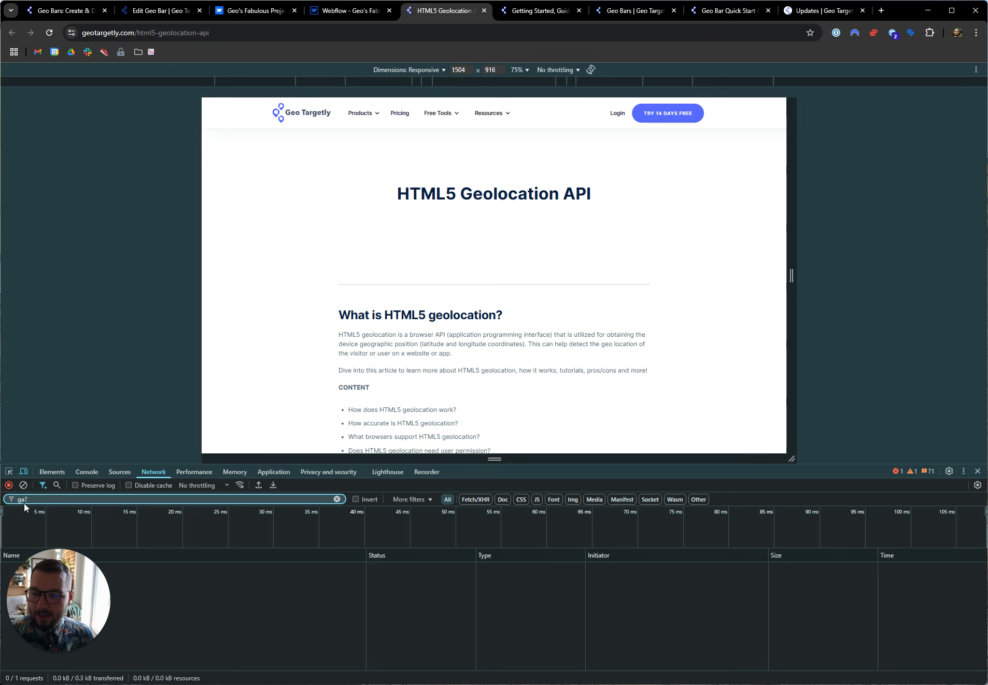
{"action": "left_click", "coordinate": [49, 33]}
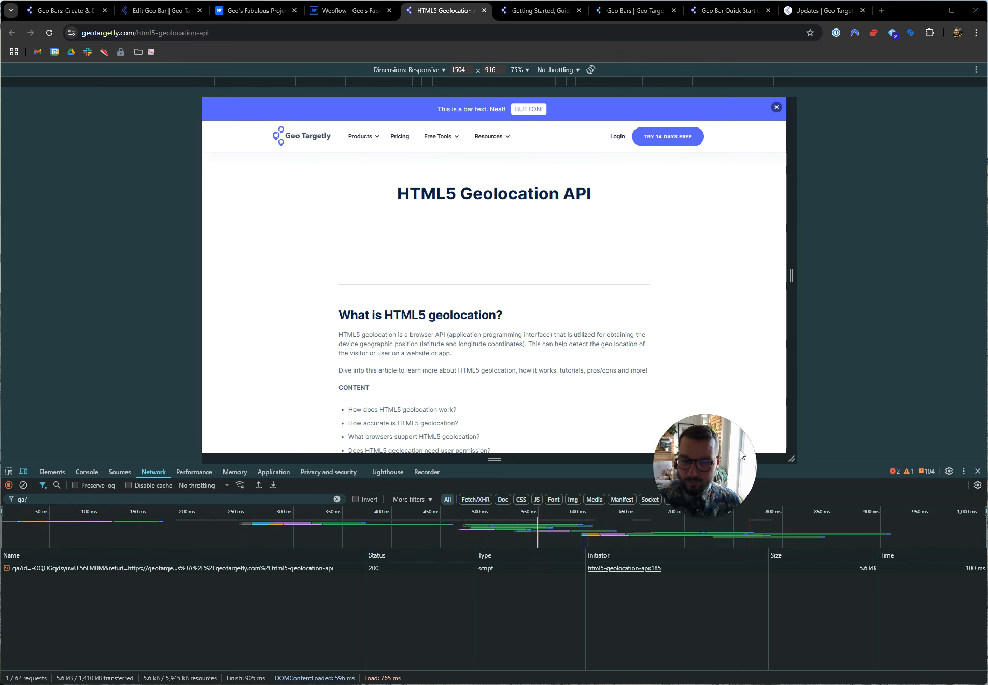
{"action": "left_click", "coordinate": [75, 569]}
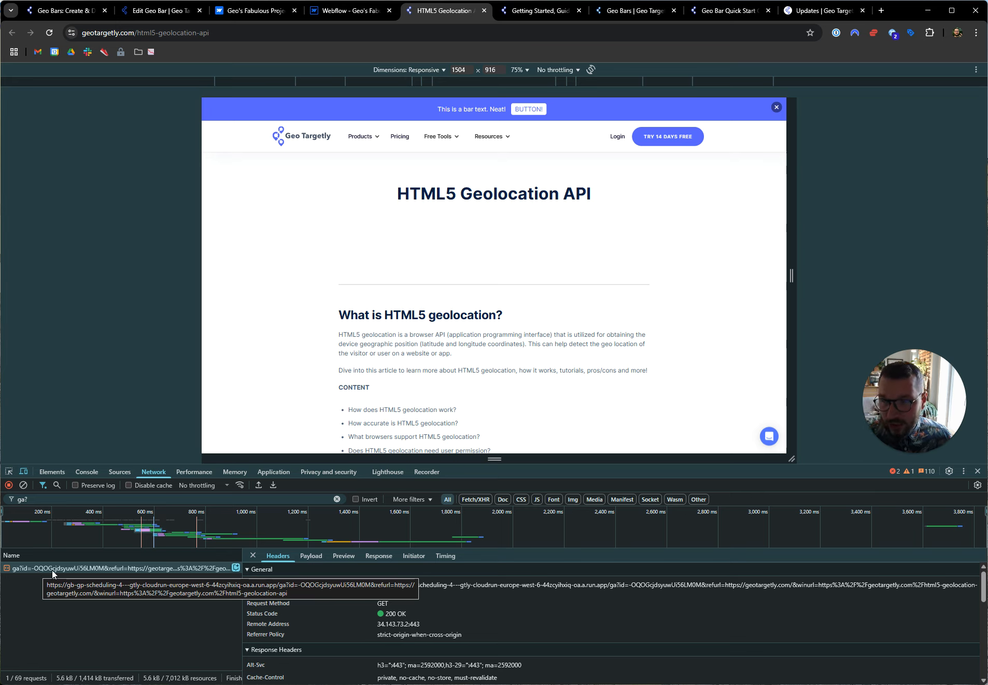
- Examine the "ga?id" part of the Geo Bar's JavaScript tracking code and compare it with the captured network request
{"action": "left_click", "coordinate": [158, 10]}
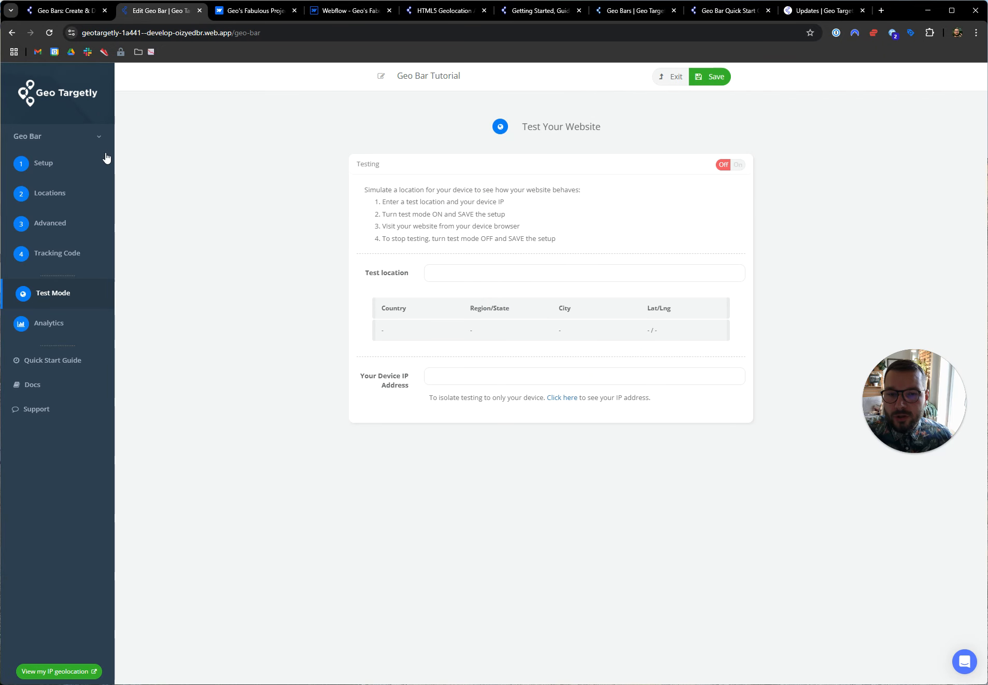
{"action": "left_click", "coordinate": [77, 257]}
{"action": "left_click_drag", "start_coordinate": [481, 317], "coordinate": [493, 316]}
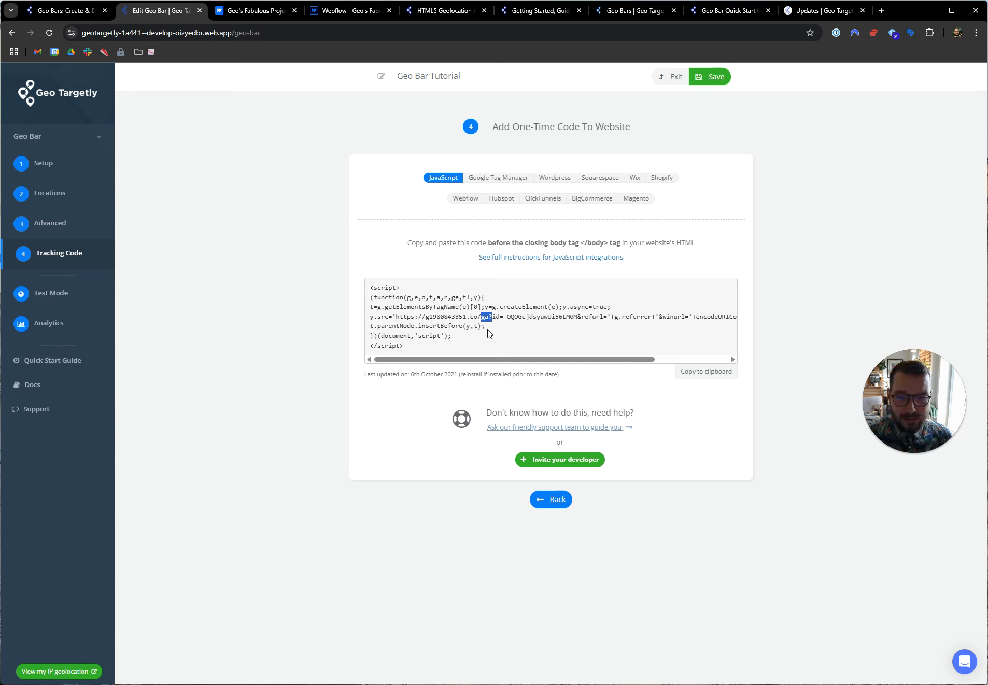
{"action": "left_click_drag", "start_coordinate": [503, 317], "coordinate": [525, 319]}
{"action": "left_click", "coordinate": [525, 333]}
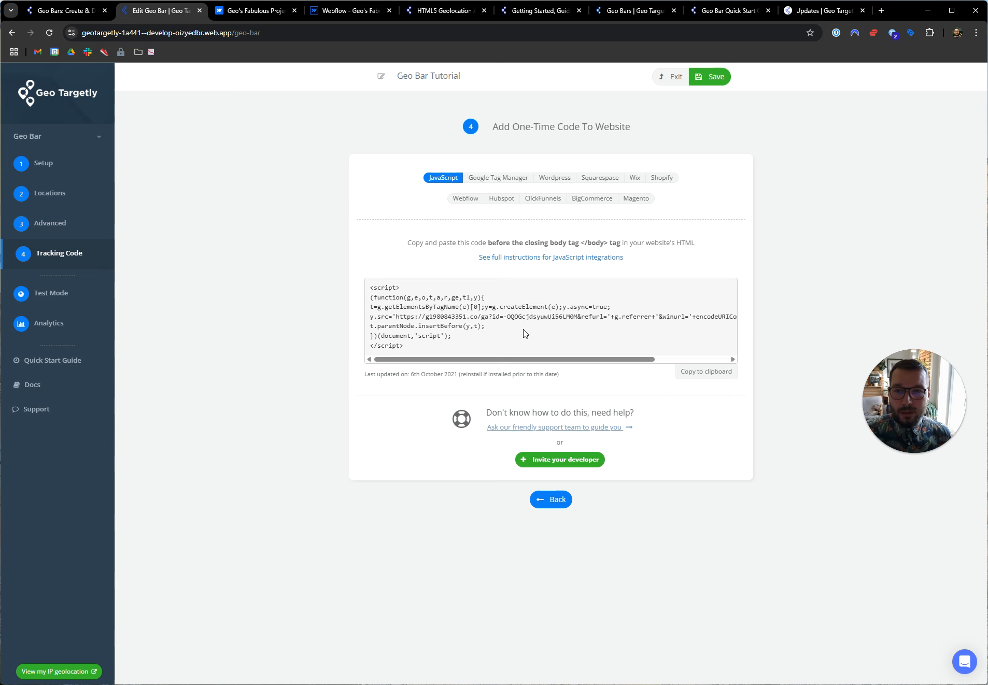
{"action": "left_click", "coordinate": [437, 12]}
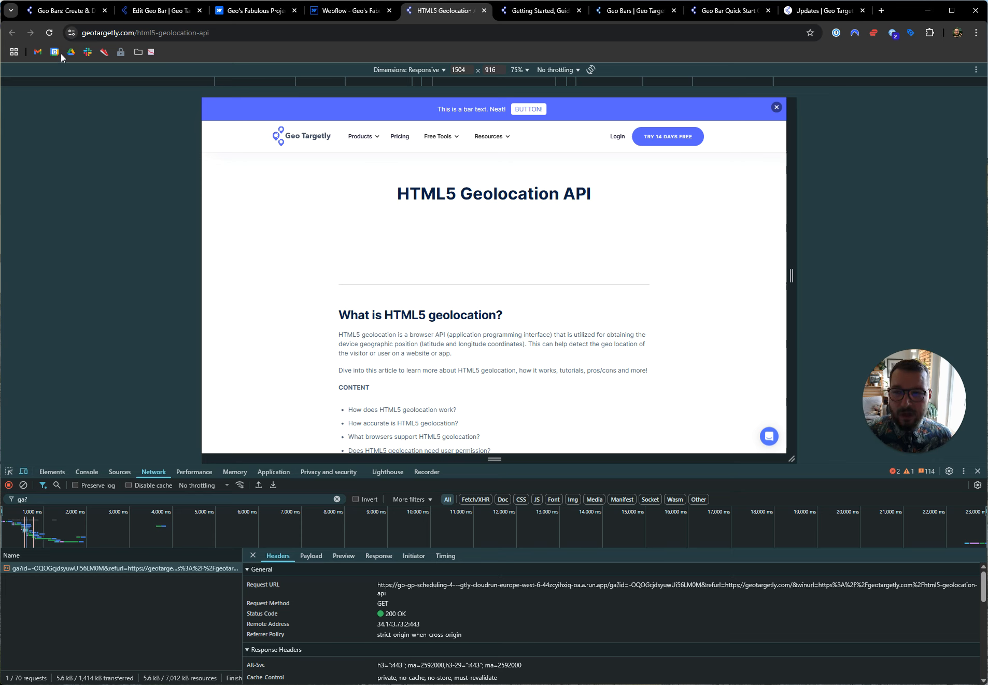
{"action": "left_click", "coordinate": [147, 12]}
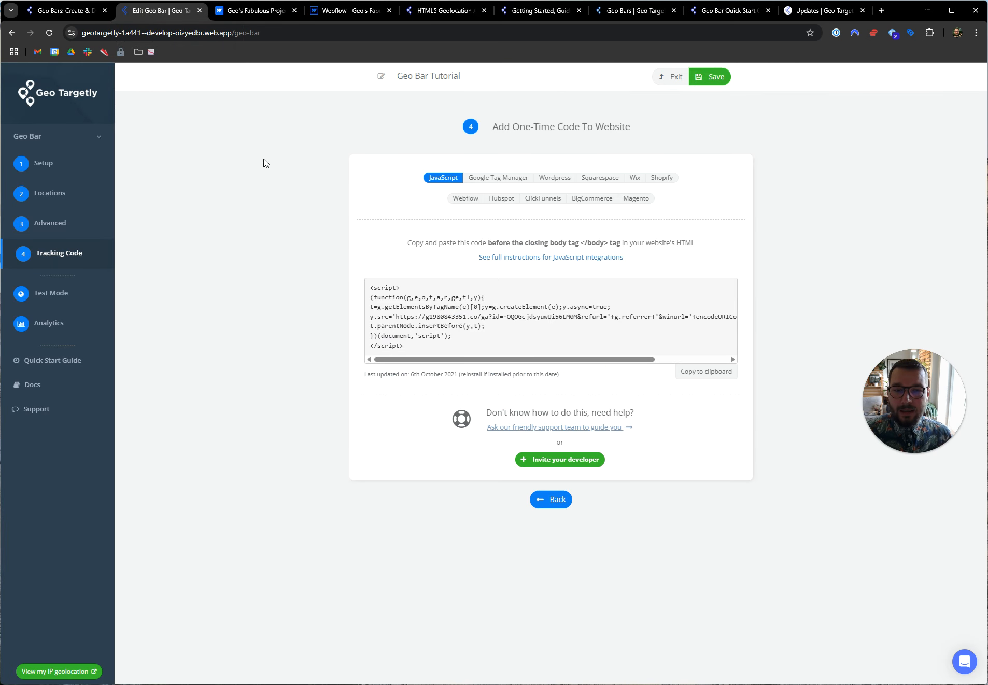
- Open the Geo Bar's analytics and expand the CZ location's pageview chart and location rules
{"action": "left_click", "coordinate": [78, 321]}
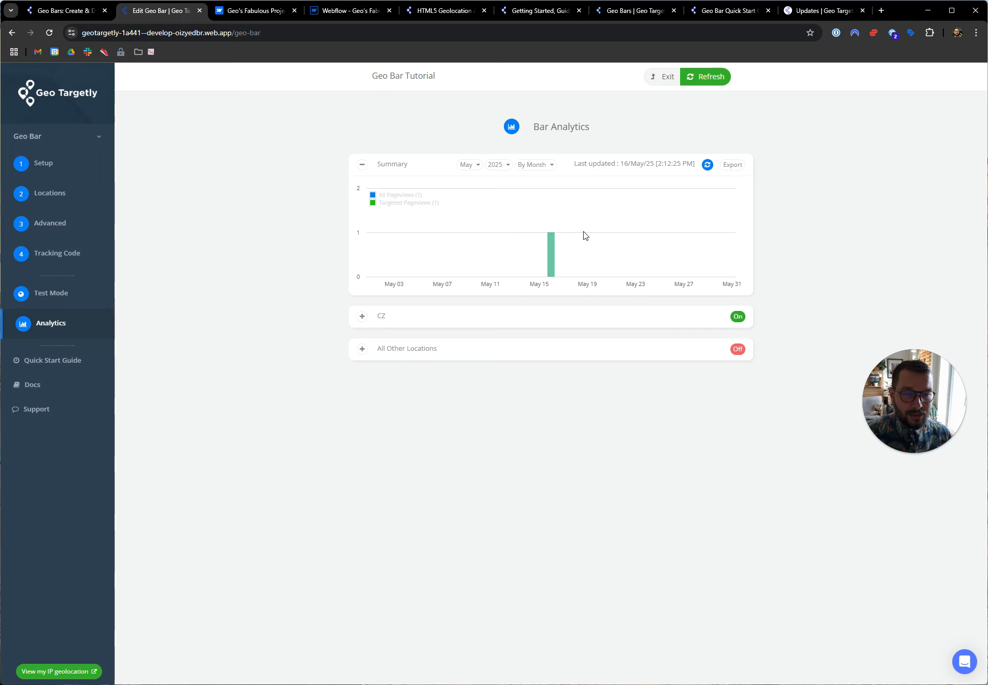
{"action": "left_click", "coordinate": [362, 317]}
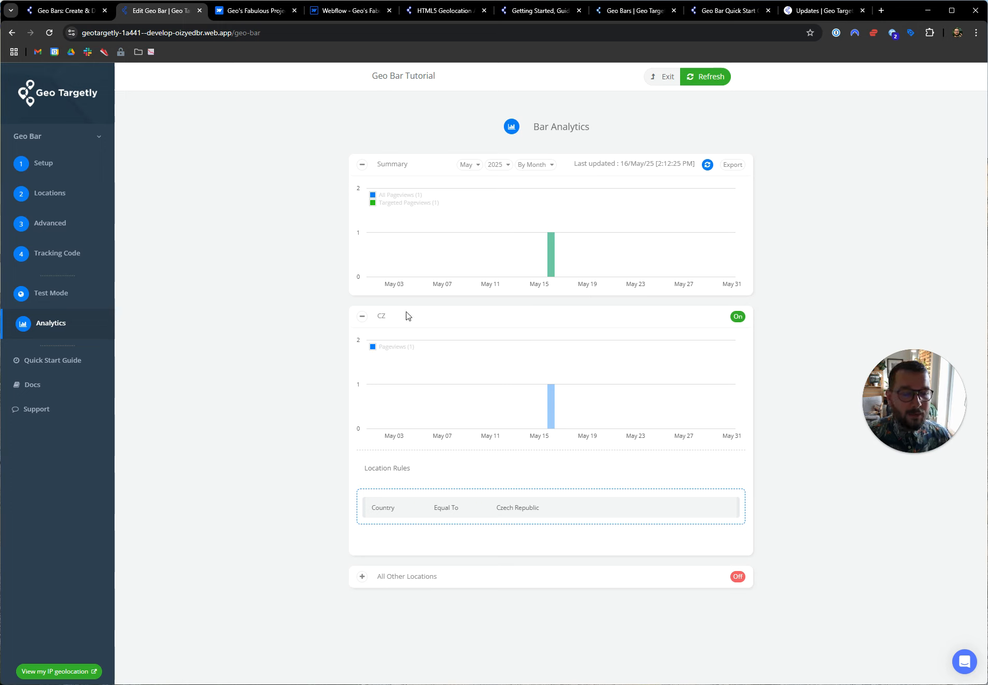
{"action": "mouse_move", "coordinate": [552, 431]}
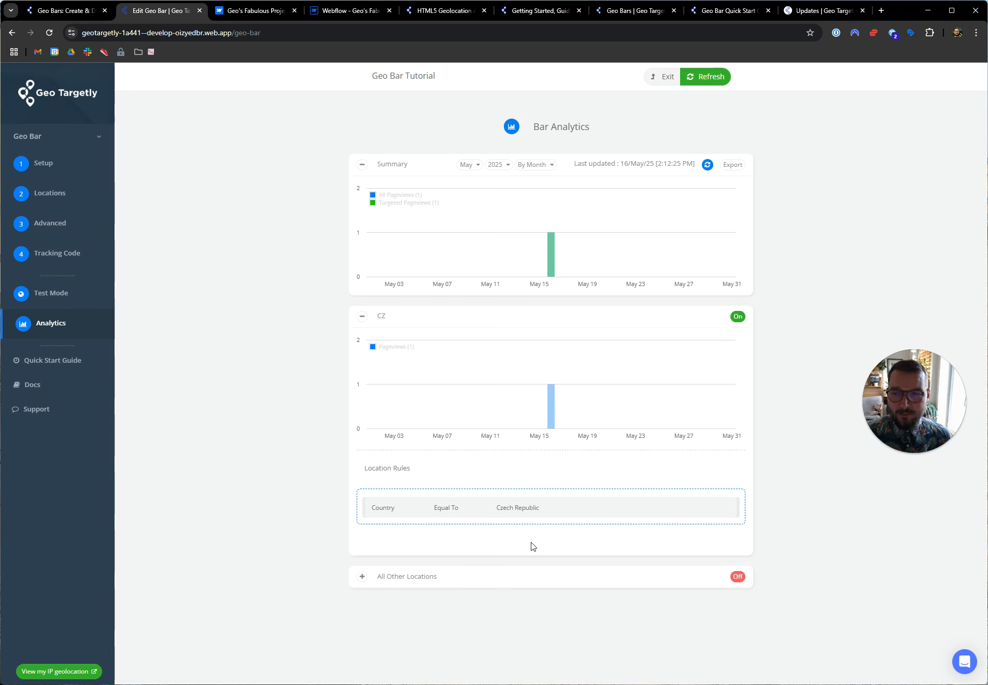
- Exit the Geo Bar setup and review the account's subscription status, including monthly quota, remaining pageviews and usage chart
{"action": "left_click", "coordinate": [668, 78]}
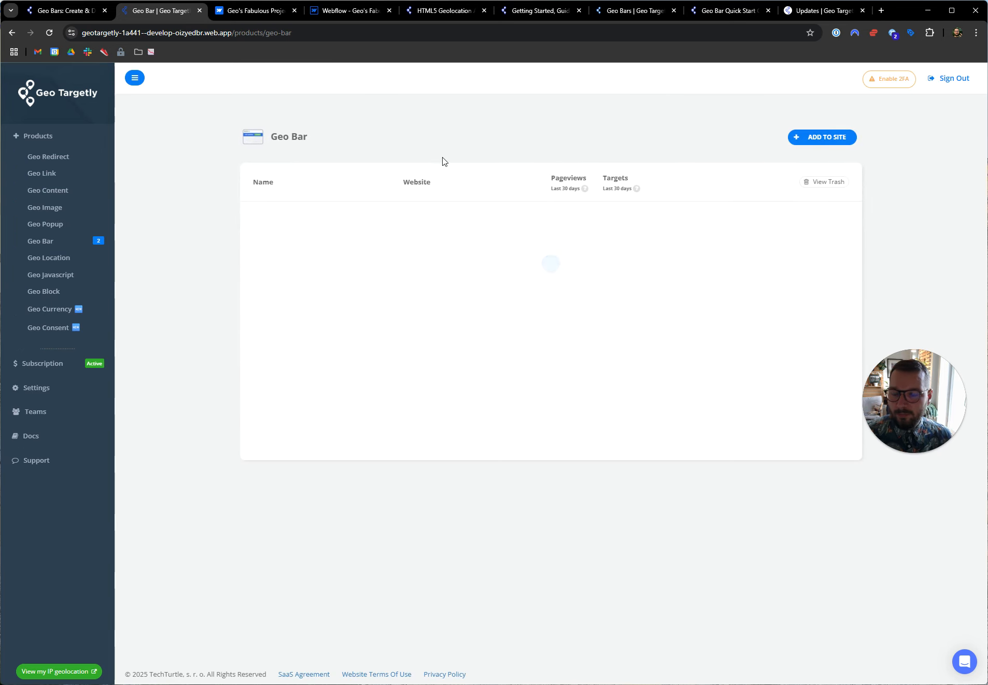
{"action": "left_click", "coordinate": [38, 369]}
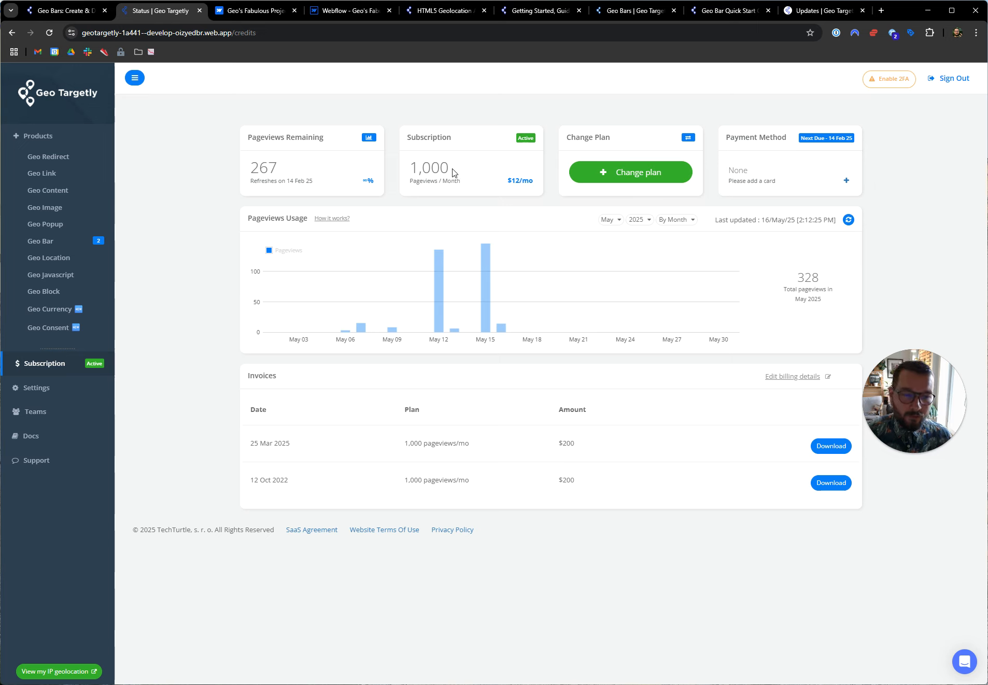
{"action": "left_click_drag", "start_coordinate": [453, 172], "coordinate": [412, 173]}
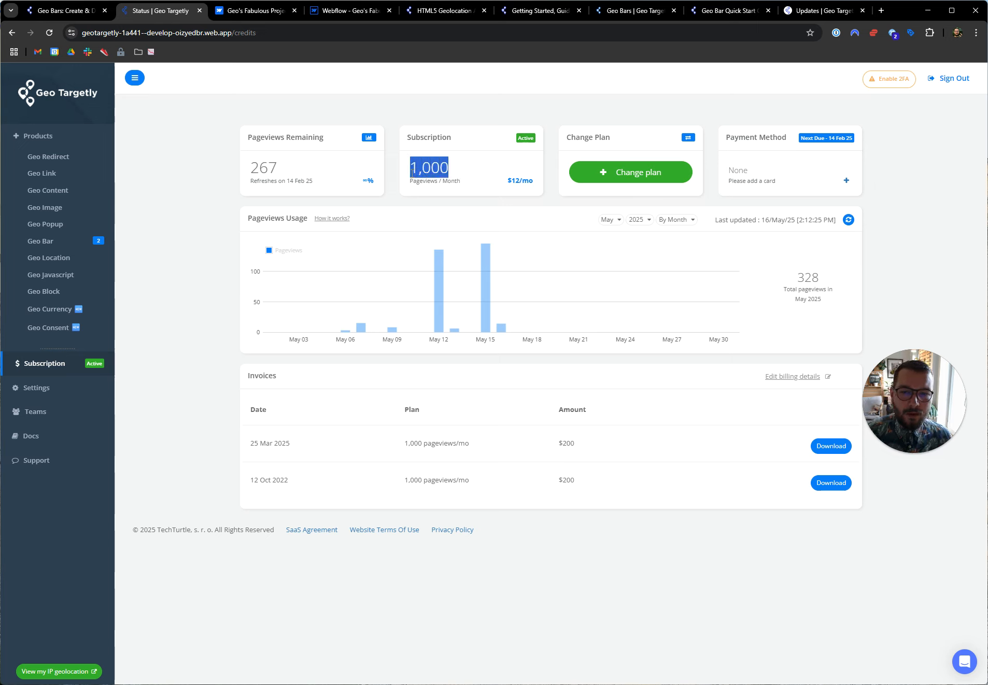
{"action": "left_click_drag", "start_coordinate": [436, 180], "coordinate": [464, 184]}
{"action": "left_click", "coordinate": [464, 184]}
{"action": "double_click", "coordinate": [267, 167]}
{"action": "left_click", "coordinate": [300, 179]}
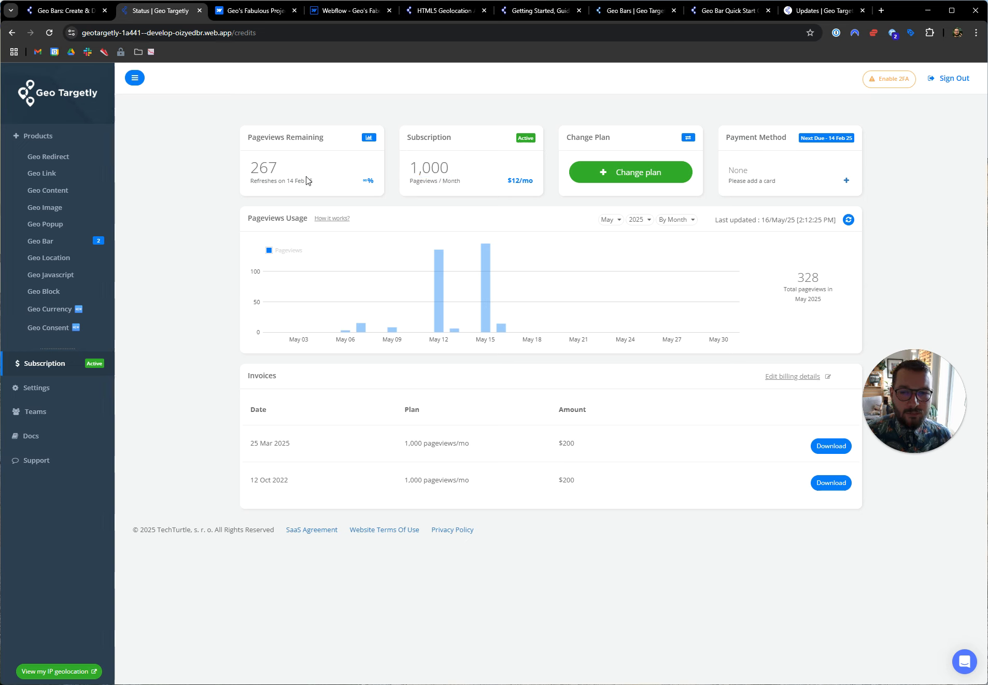
{"action": "mouse_move", "coordinate": [487, 286]}
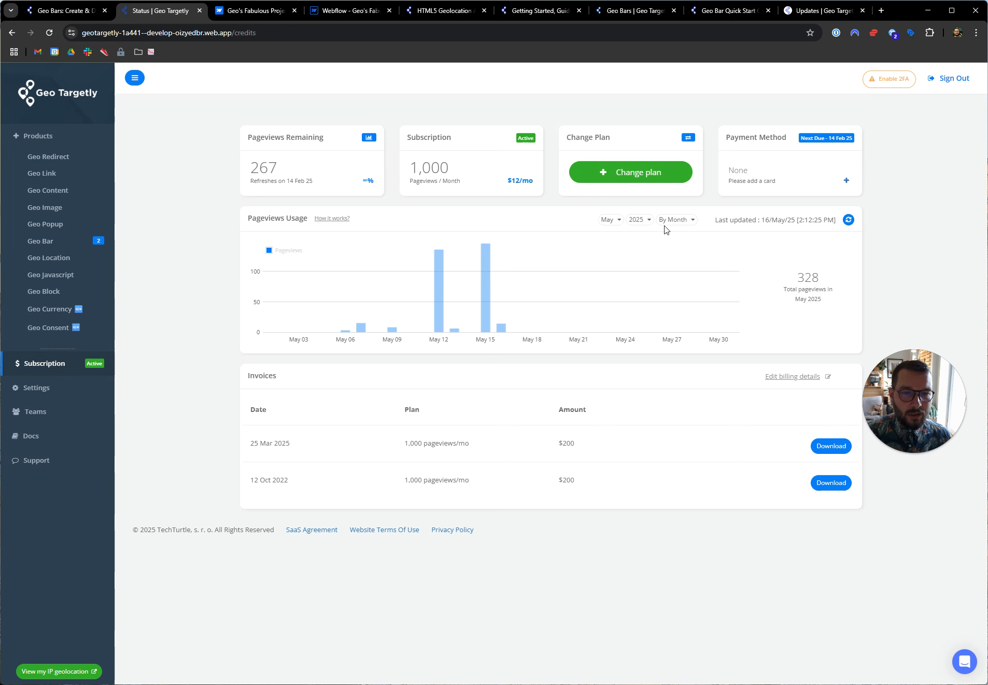
- Open the plan change options, compare the Monthly Quota and Annual Quota pricing, and close them without selecting a plan
{"action": "left_click", "coordinate": [644, 179]}
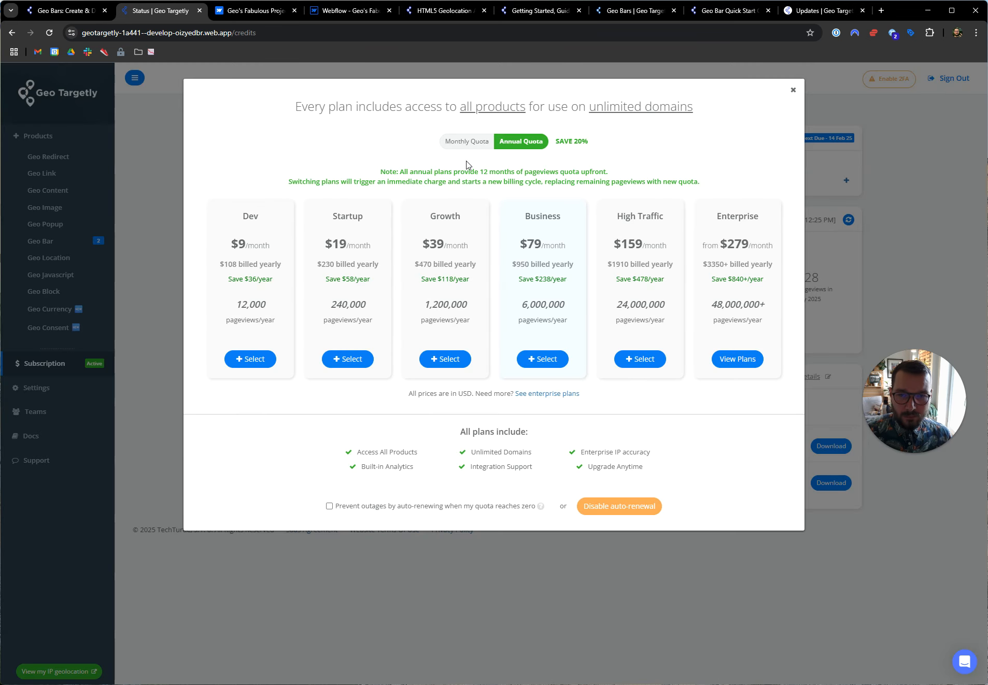
{"action": "left_click", "coordinate": [469, 143]}
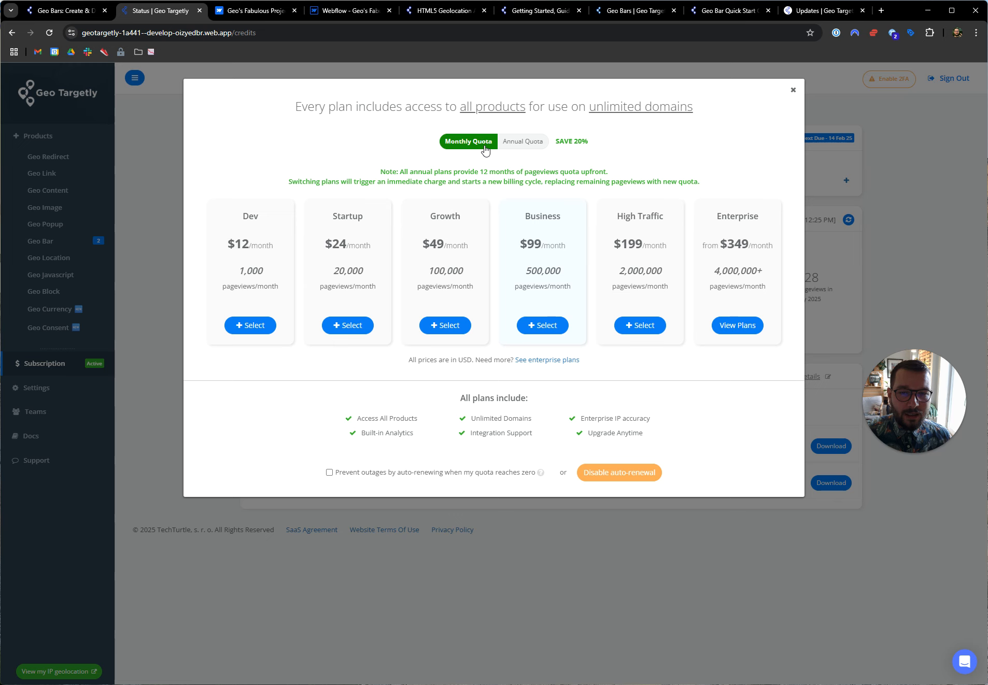
{"action": "left_click", "coordinate": [518, 145]}
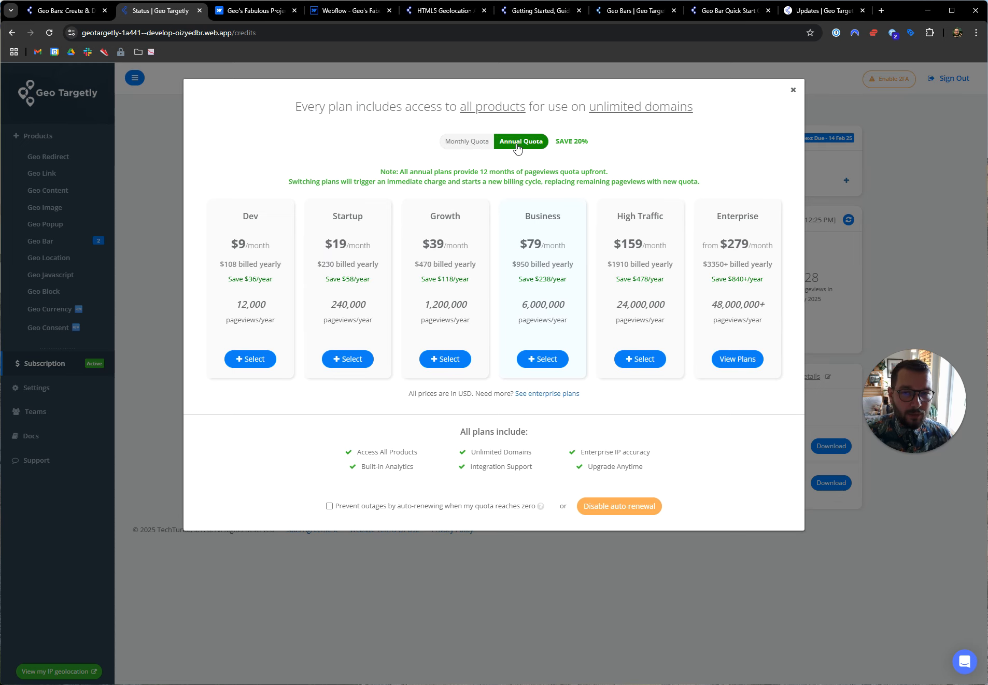
{"action": "left_click", "coordinate": [477, 146]}
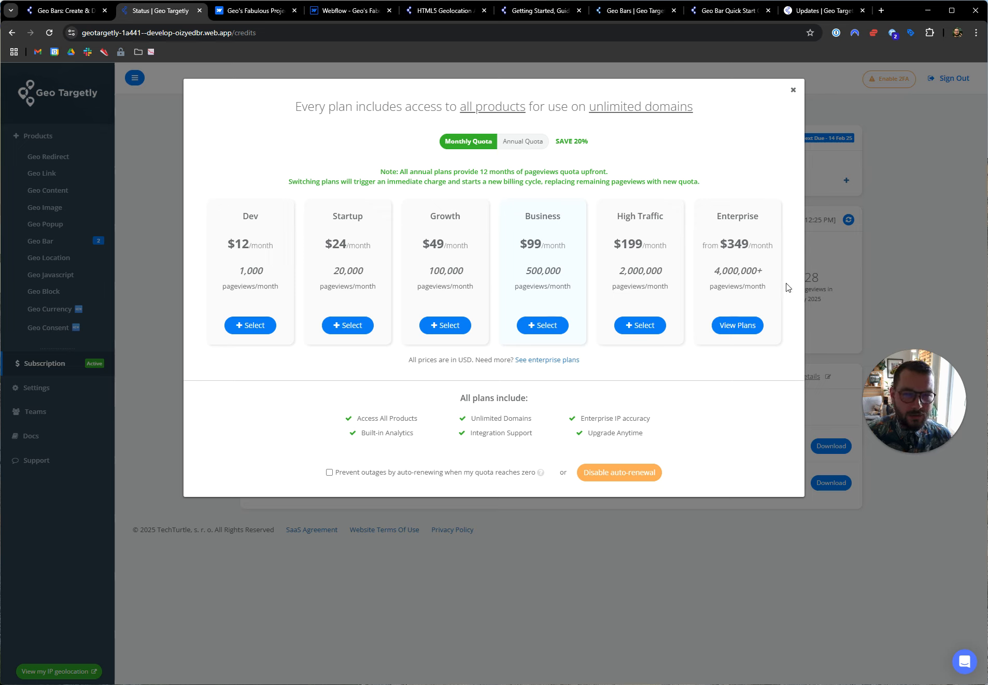
{"action": "left_click", "coordinate": [531, 145]}
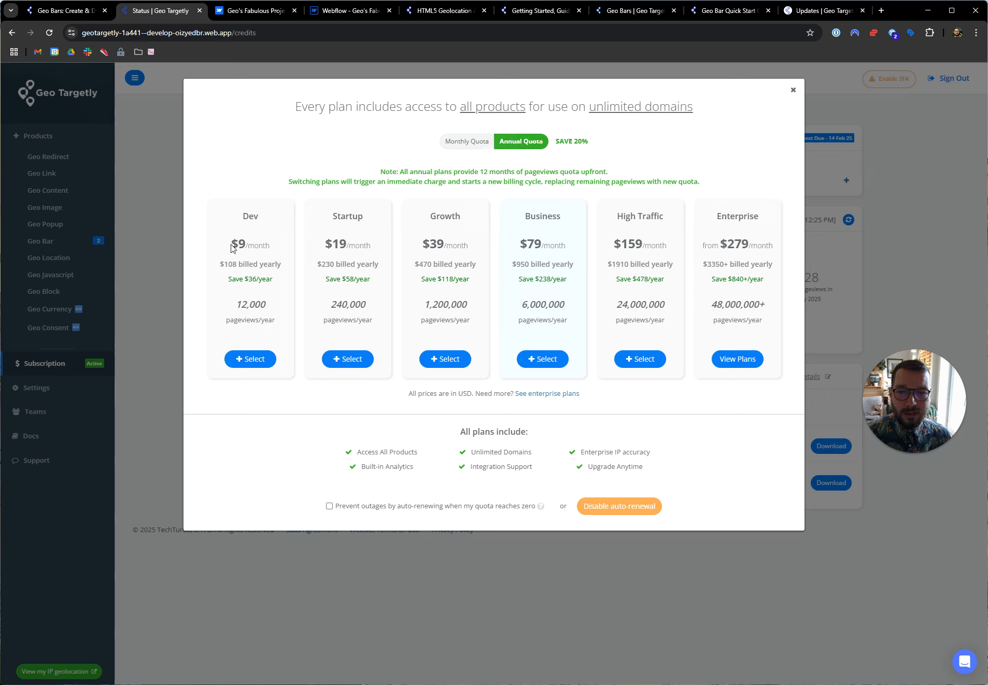
{"action": "left_click", "coordinate": [466, 141]}
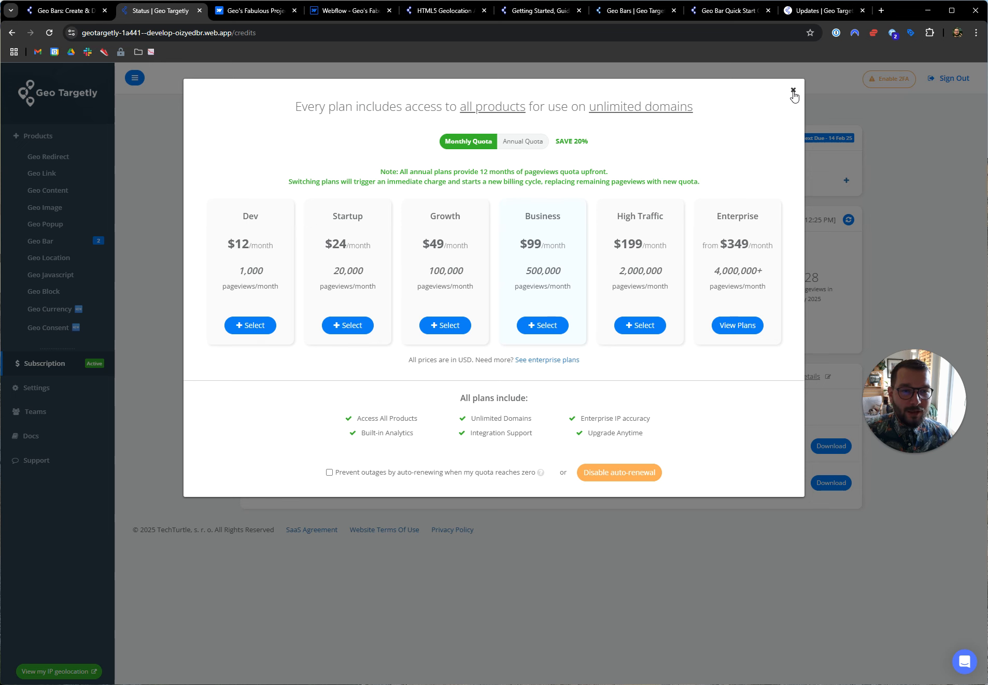
{"action": "left_click", "coordinate": [793, 94]}
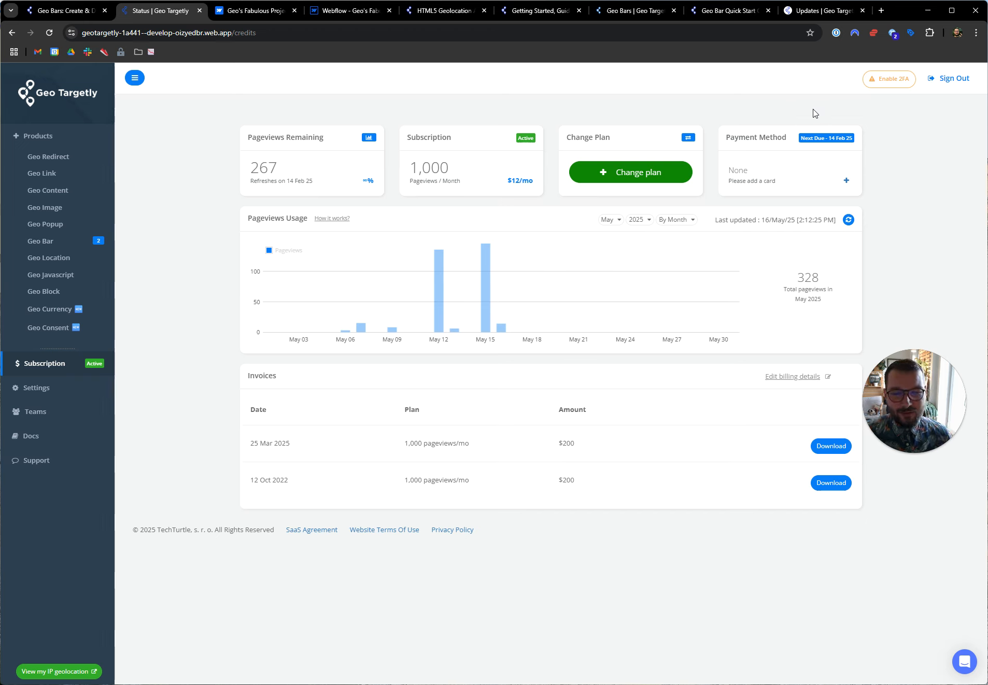
- Switch to Geo Targetly's Product guides & documentation page and look through the product cards
{"action": "left_click_drag", "start_coordinate": [911, 389], "coordinate": [55, 586]}
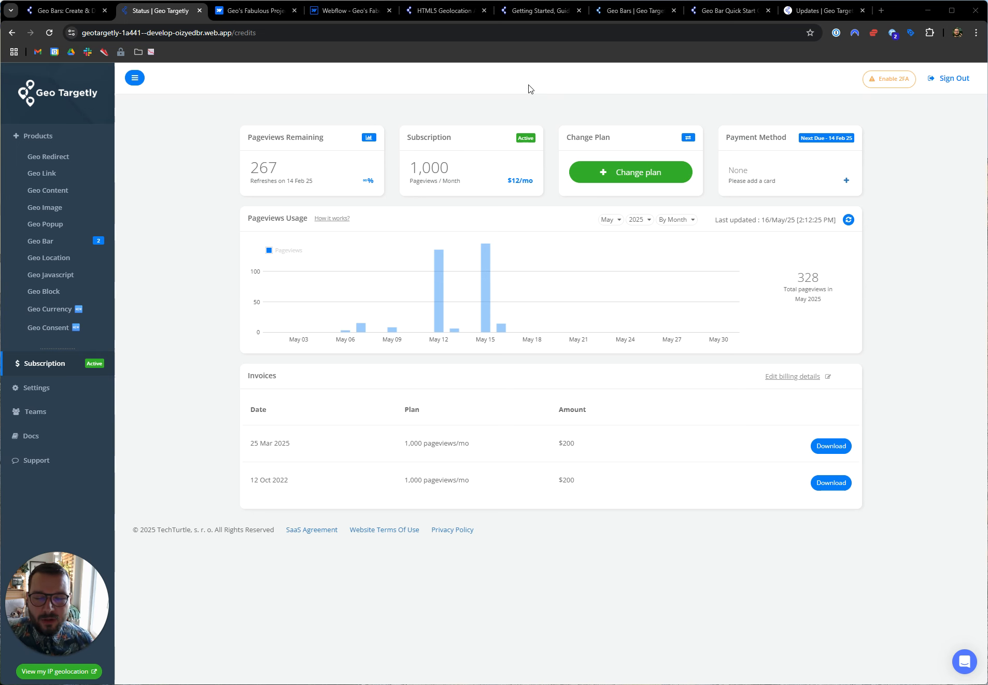
{"action": "left_click", "coordinate": [530, 11]}
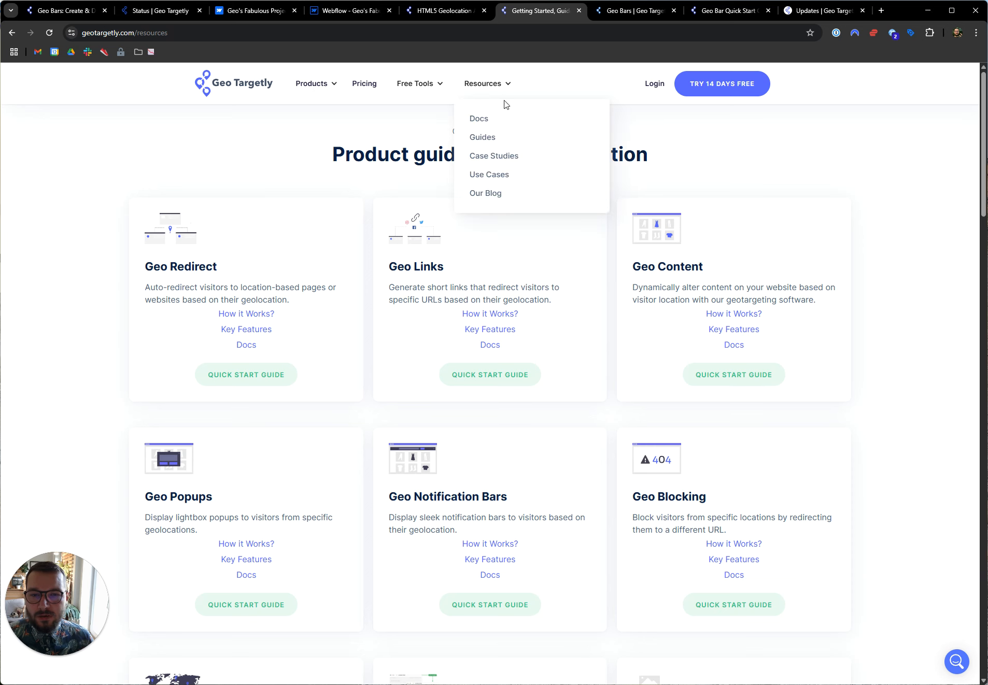
{"action": "scroll", "coordinate": [469, 251], "scroll_direction": "down", "scroll_amount": 2}
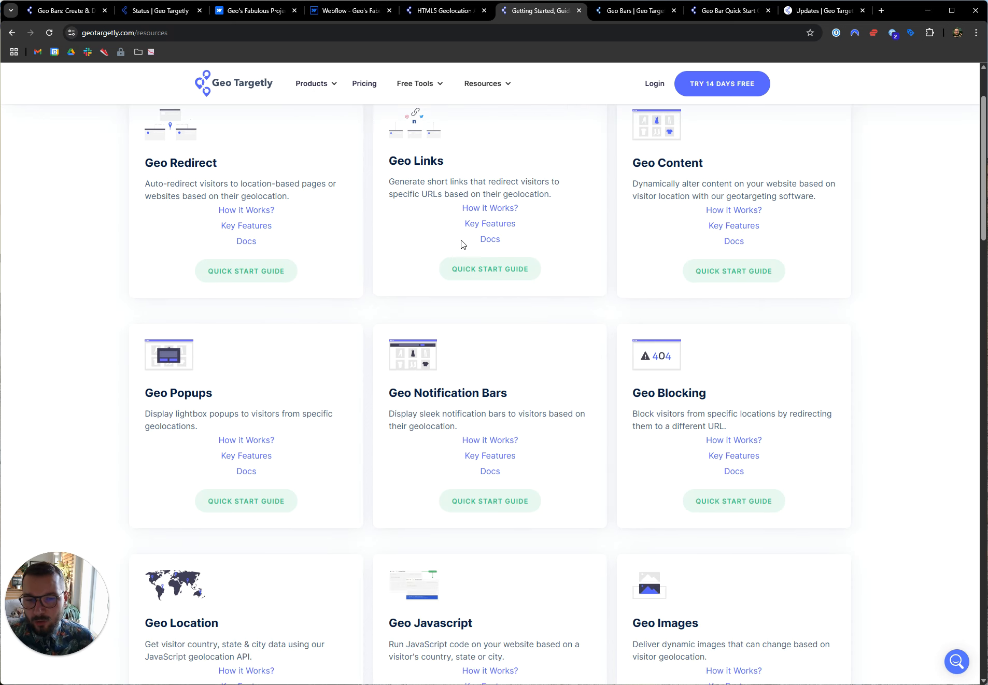
{"action": "scroll", "coordinate": [450, 246], "scroll_direction": "up", "scroll_amount": 2}
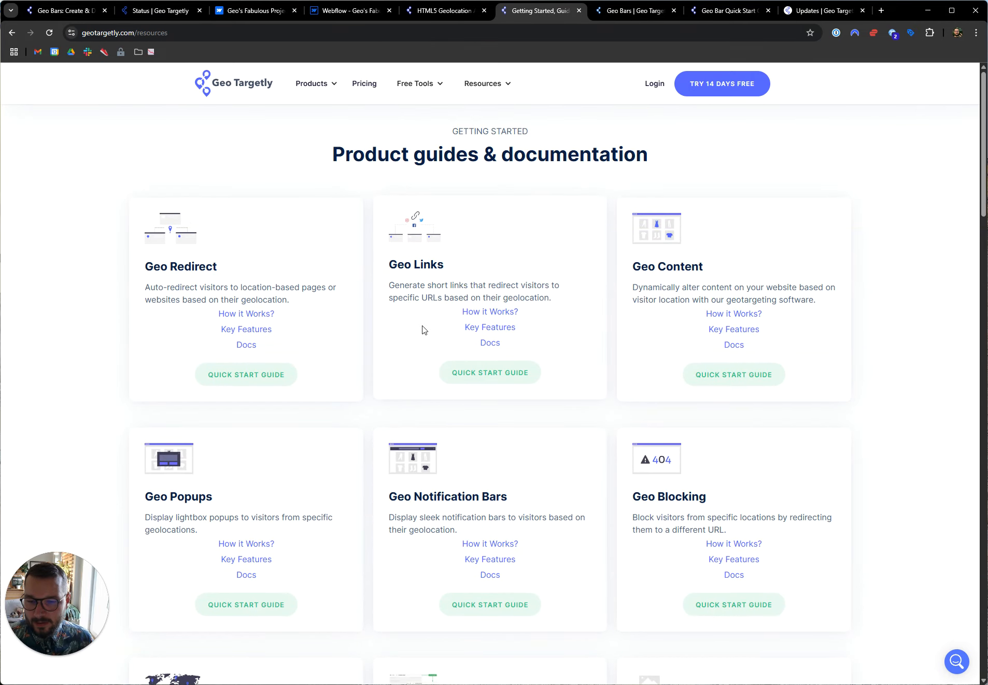
- Switch to the Geo Bars help collection and look through its overview, guides, definitions, code integration, testing and troubleshooting articles
{"action": "scroll", "coordinate": [422, 328], "scroll_direction": "down", "scroll_amount": 2}
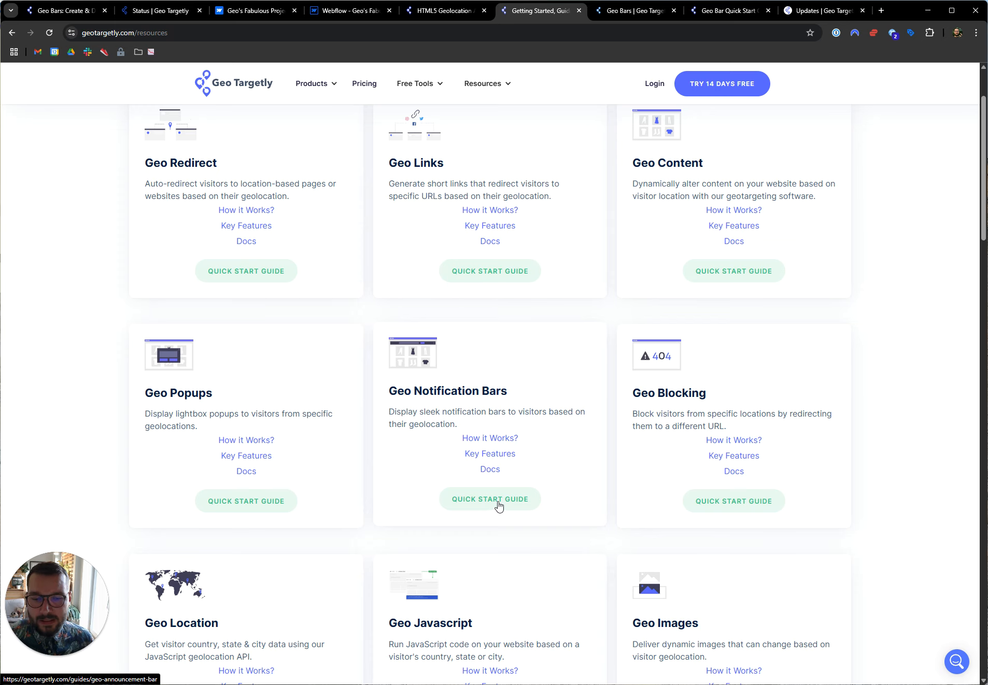
{"action": "left_click", "coordinate": [623, 13]}
{"action": "scroll", "coordinate": [409, 260], "scroll_direction": "down", "scroll_amount": 5}
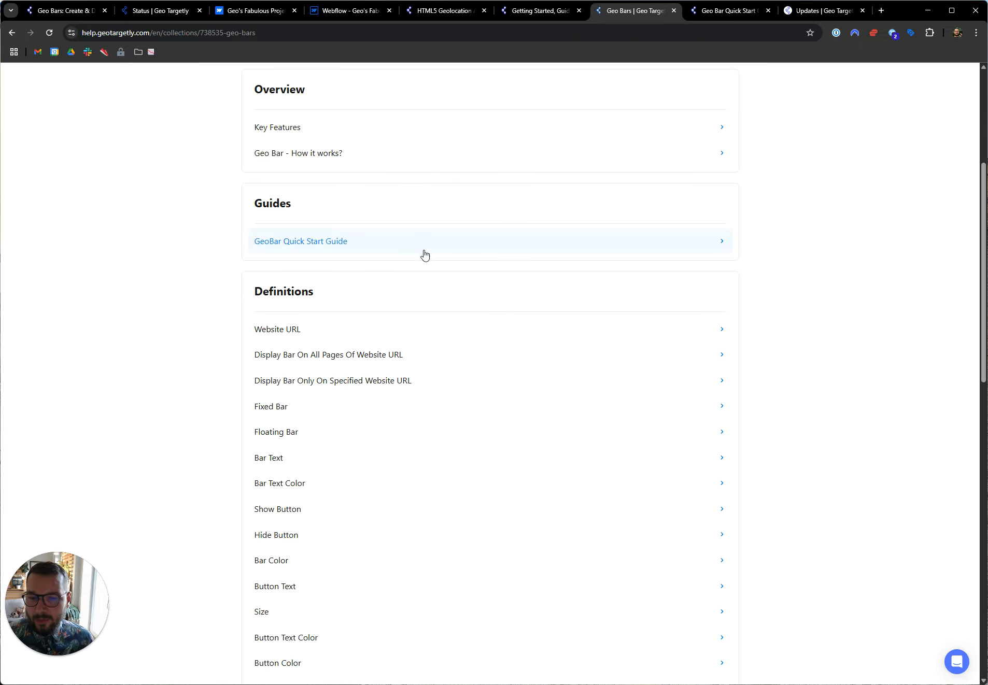
{"action": "scroll", "coordinate": [412, 252], "scroll_direction": "down", "scroll_amount": 2}
{"action": "scroll", "coordinate": [336, 446], "scroll_direction": "down", "scroll_amount": 3}
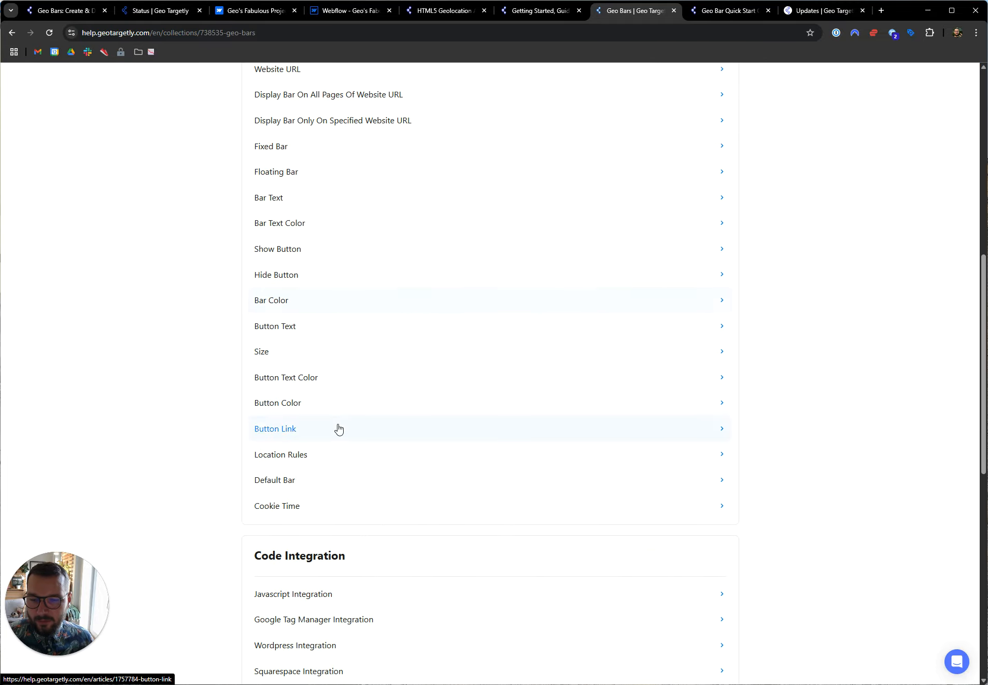
{"action": "scroll", "coordinate": [361, 265], "scroll_direction": "down", "scroll_amount": 4}
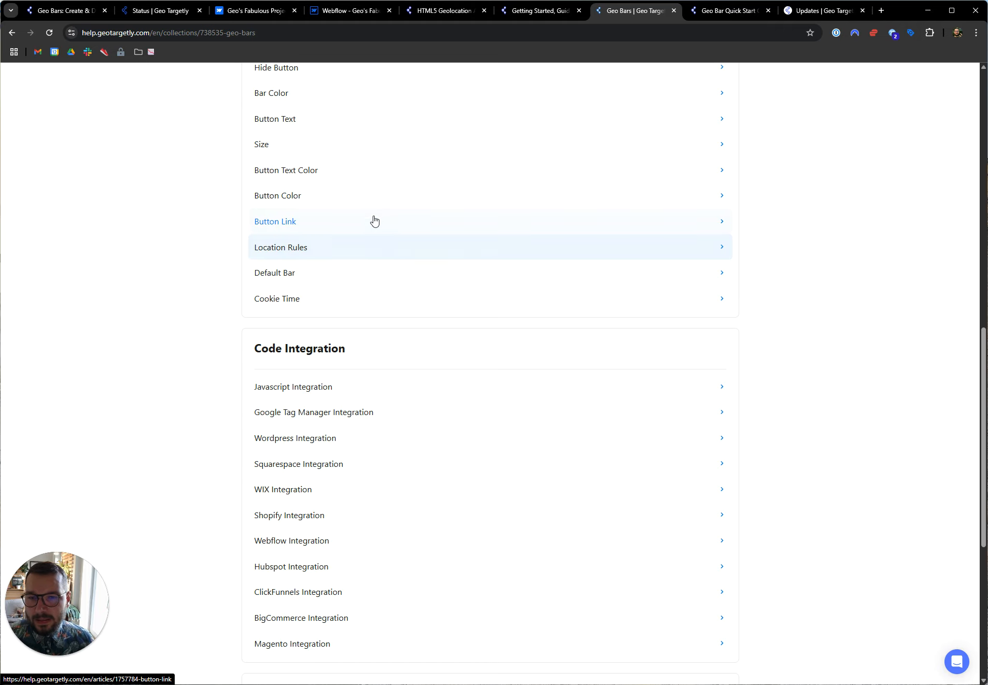
{"action": "scroll", "coordinate": [370, 260], "scroll_direction": "down", "scroll_amount": 4}
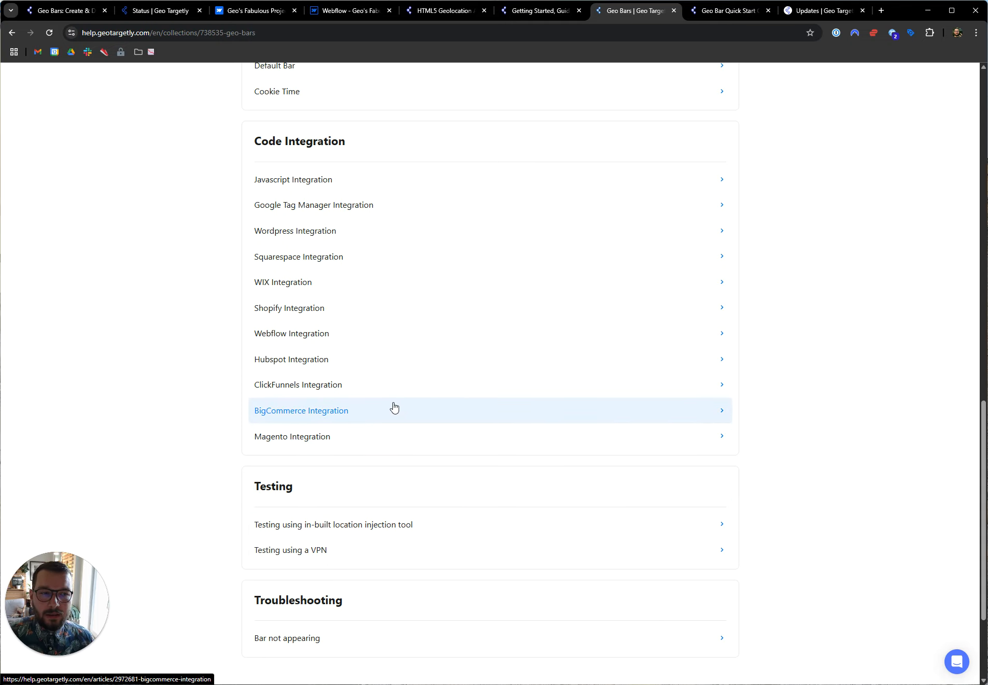
{"action": "scroll", "coordinate": [402, 363], "scroll_direction": "up", "scroll_amount": 1}
{"action": "scroll", "coordinate": [407, 329], "scroll_direction": "up", "scroll_amount": 9}
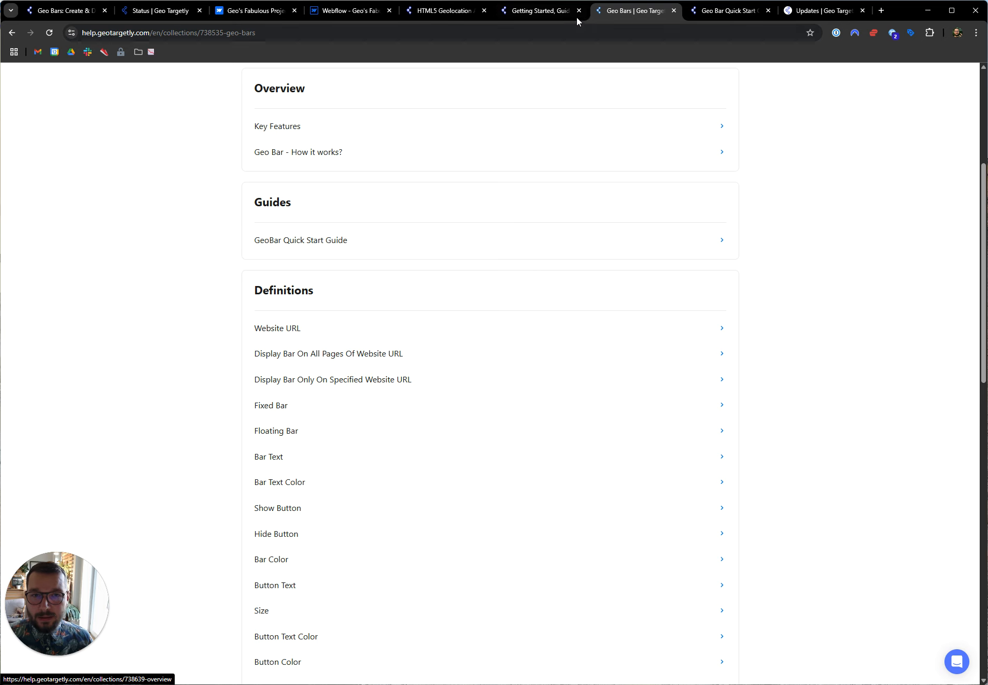
- Return to the product guides page, switch to the Geo Bar quick start guide and page through its presentation to slide 6
{"action": "left_click", "coordinate": [573, 15]}
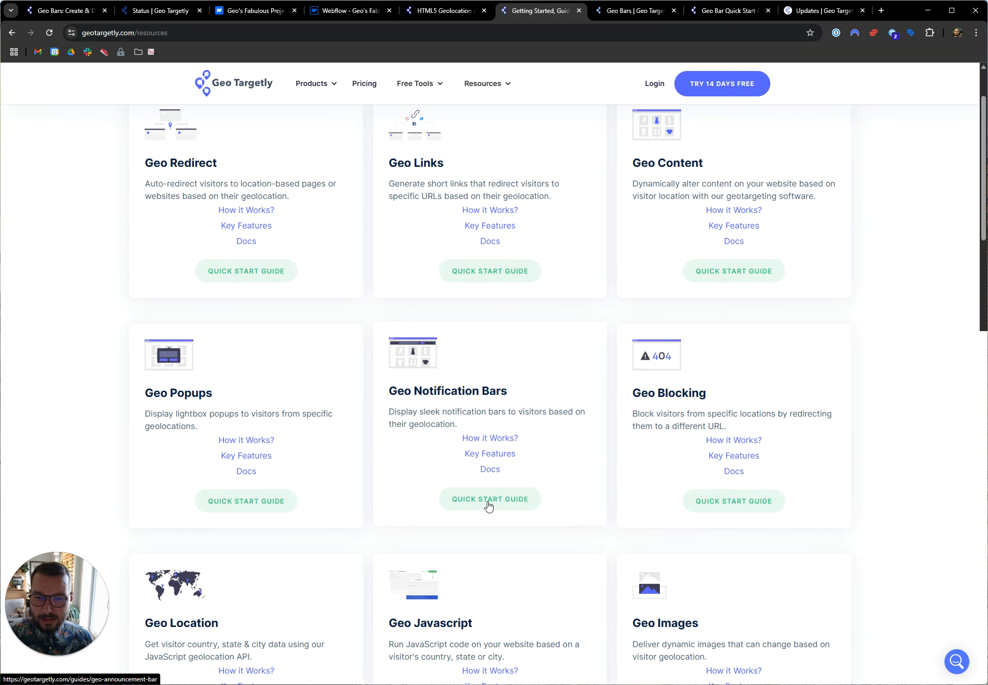
{"action": "left_click", "coordinate": [719, 12]}
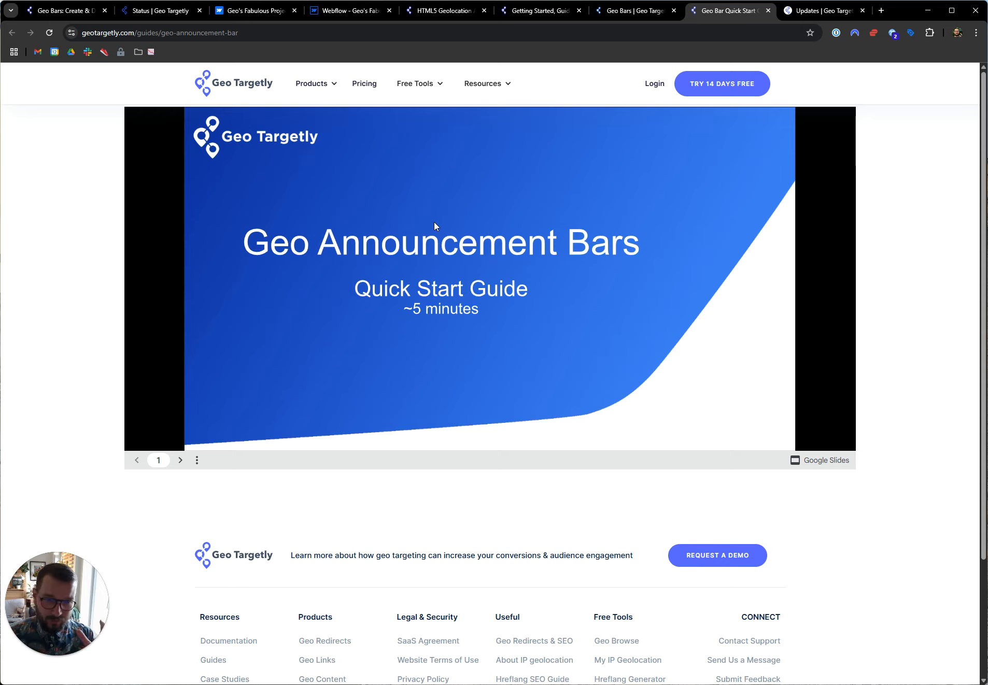
{"action": "left_click", "coordinate": [183, 463]}
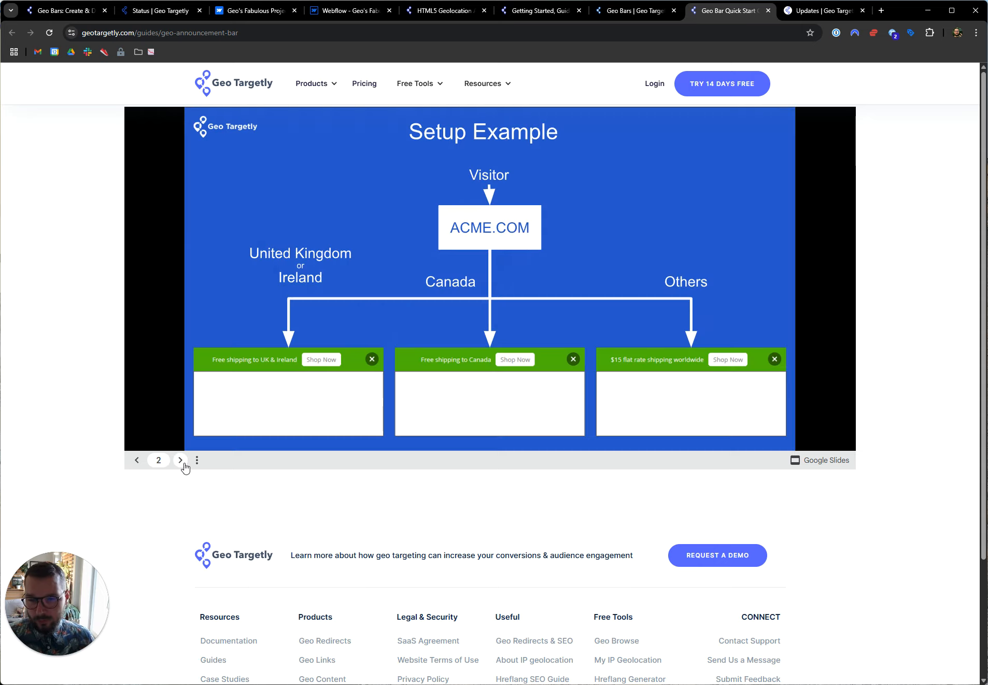
{"action": "left_click", "coordinate": [181, 461]}
{"action": "left_click", "coordinate": [181, 460]}
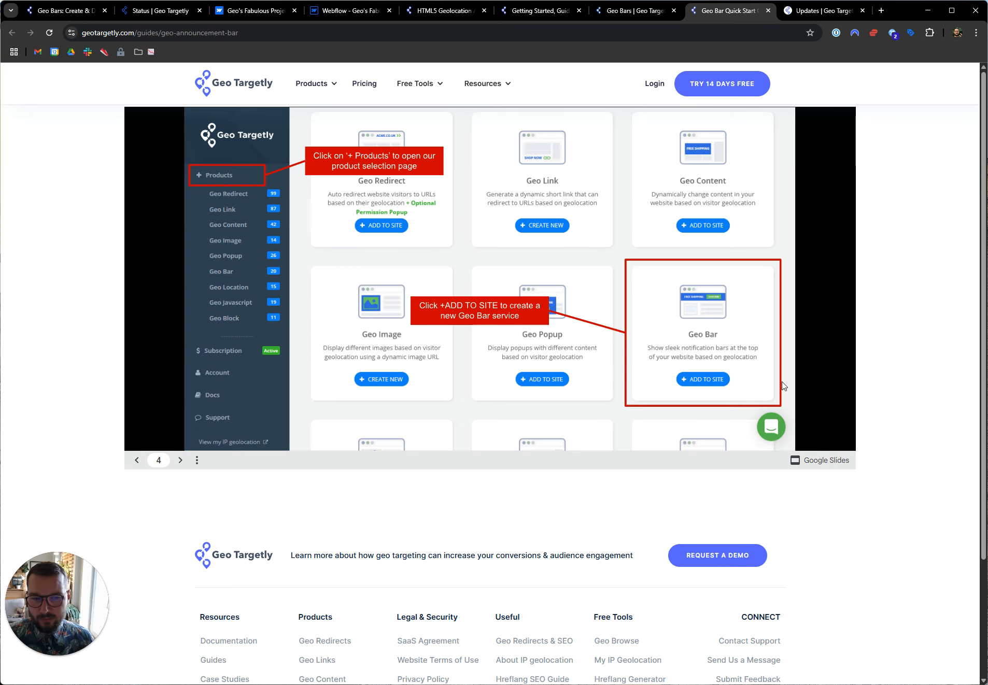
{"action": "left_click", "coordinate": [182, 461]}
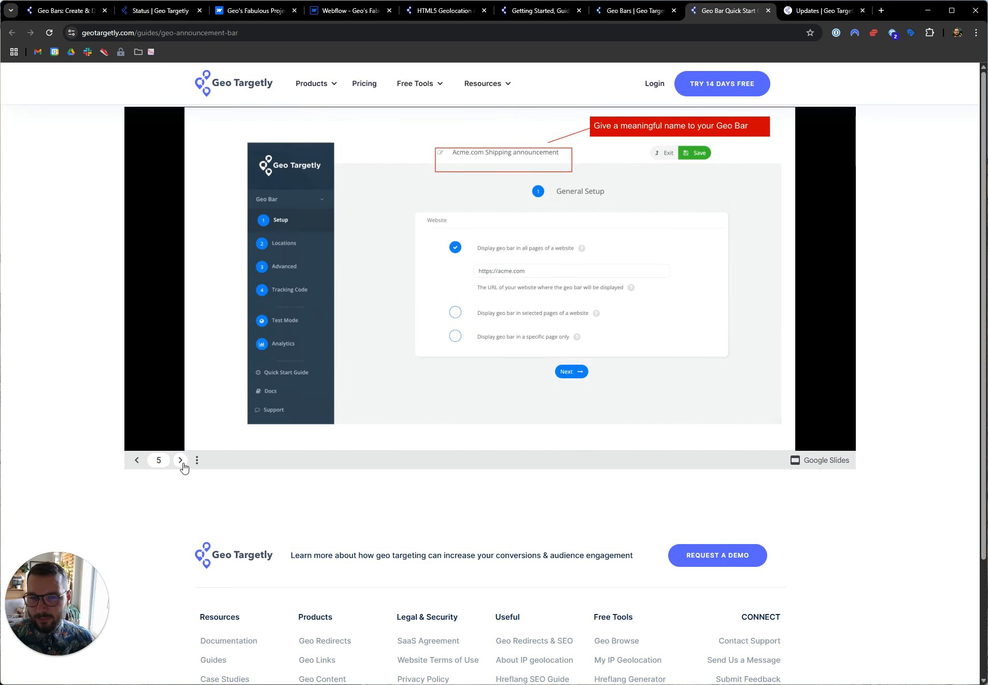
{"action": "left_click", "coordinate": [182, 461]}
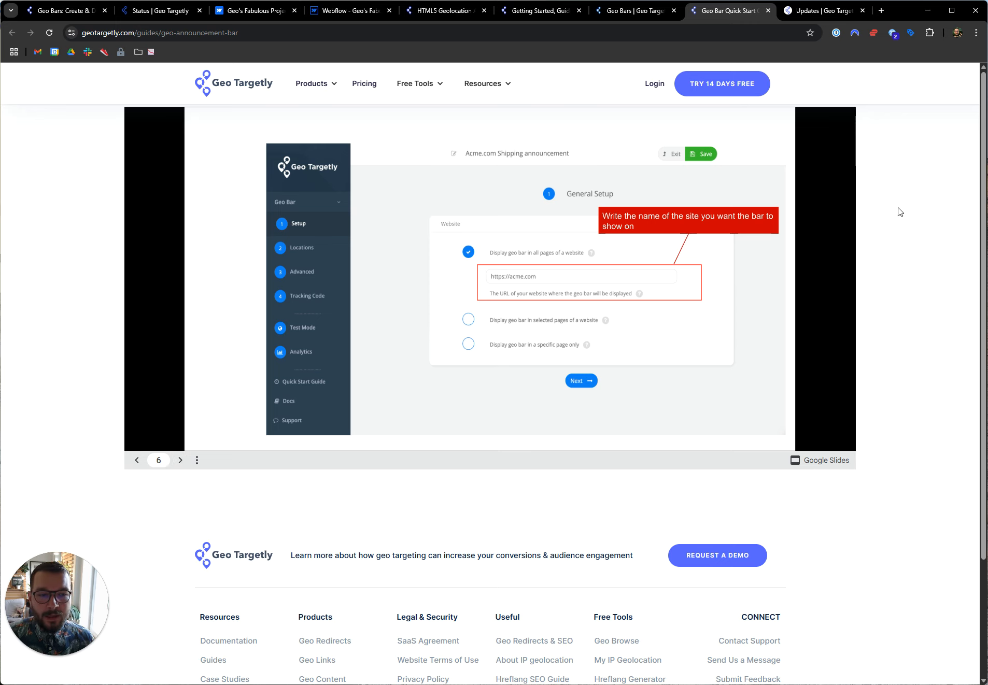
- Open the support chat widget, look through its feedback, help search, affiliate and demo options, and close it
{"action": "scroll", "coordinate": [871, 277], "scroll_direction": "down", "scroll_amount": 3}
{"action": "scroll", "coordinate": [871, 281], "scroll_direction": "up", "scroll_amount": 3}
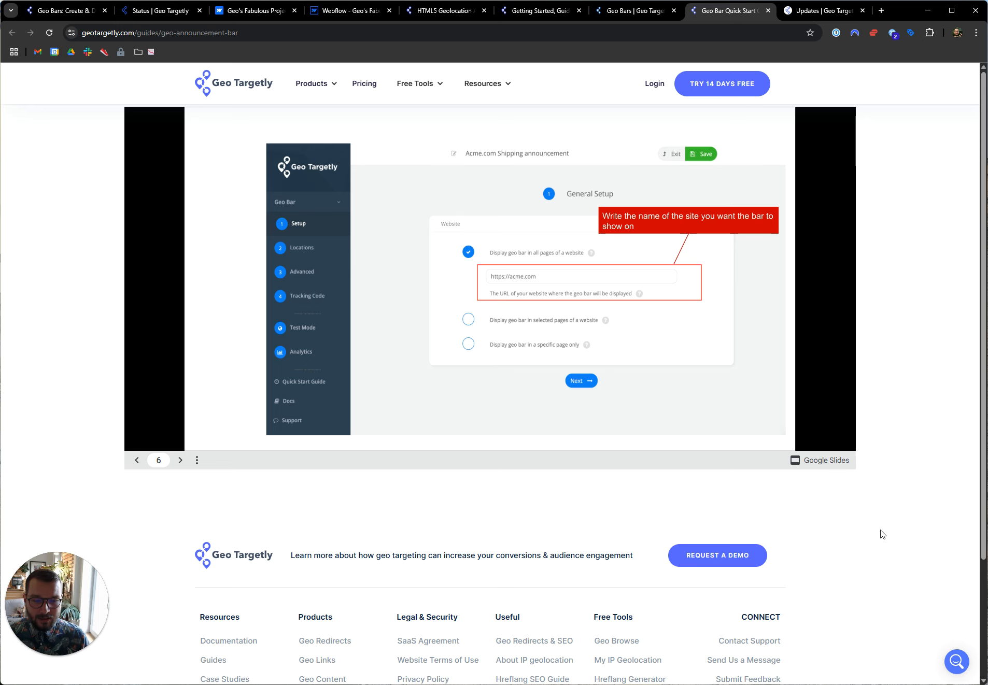
{"action": "left_click", "coordinate": [958, 663]}
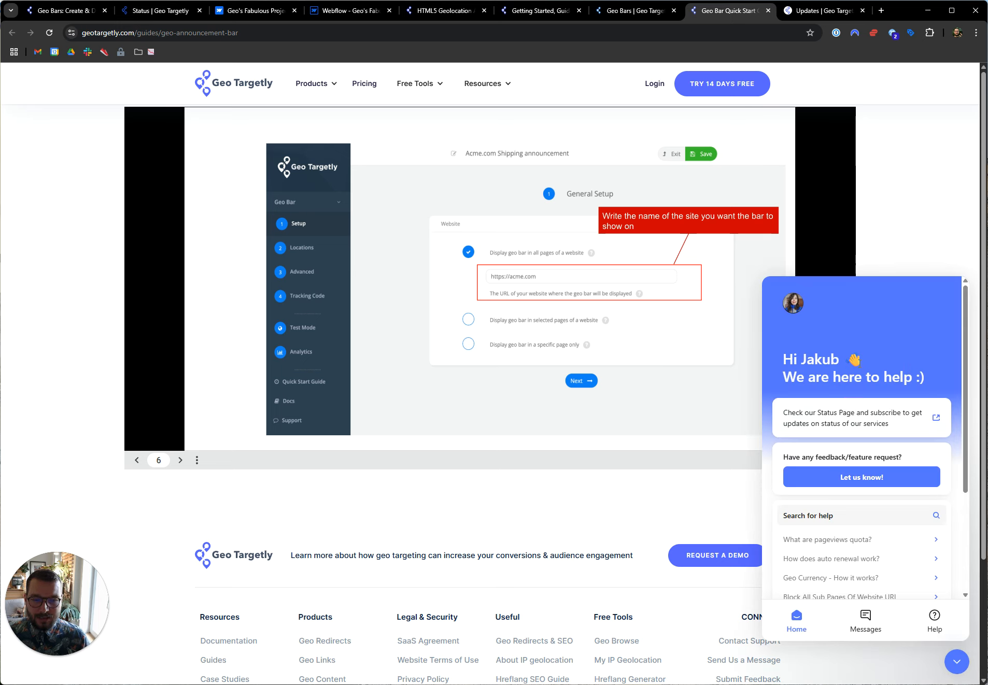
{"action": "scroll", "coordinate": [880, 470], "scroll_direction": "down", "scroll_amount": 3}
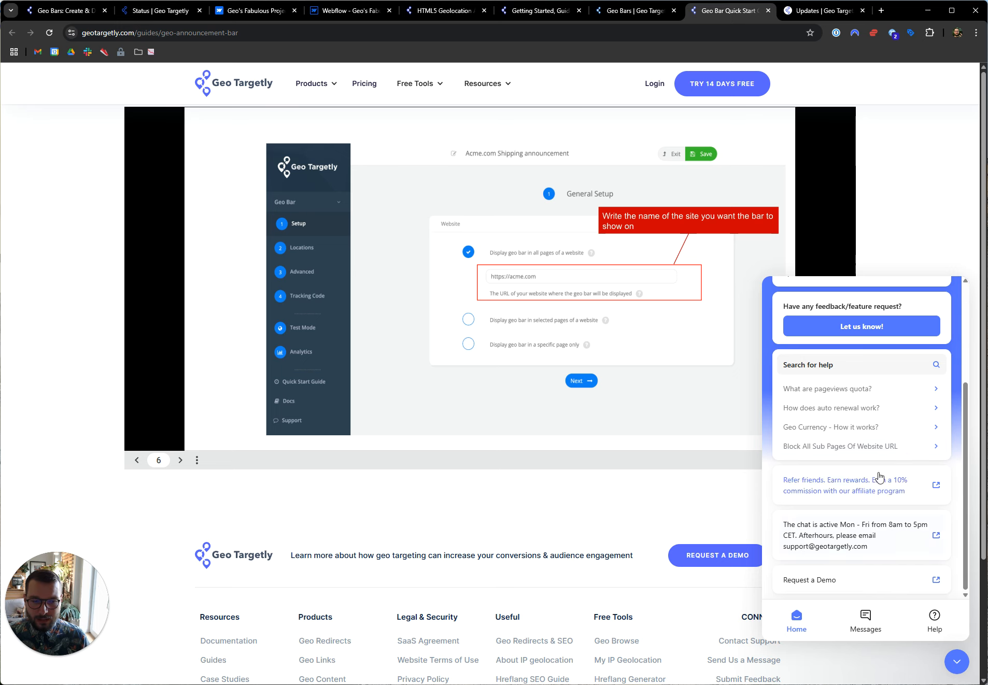
{"action": "scroll", "coordinate": [870, 443], "scroll_direction": "down", "scroll_amount": 1}
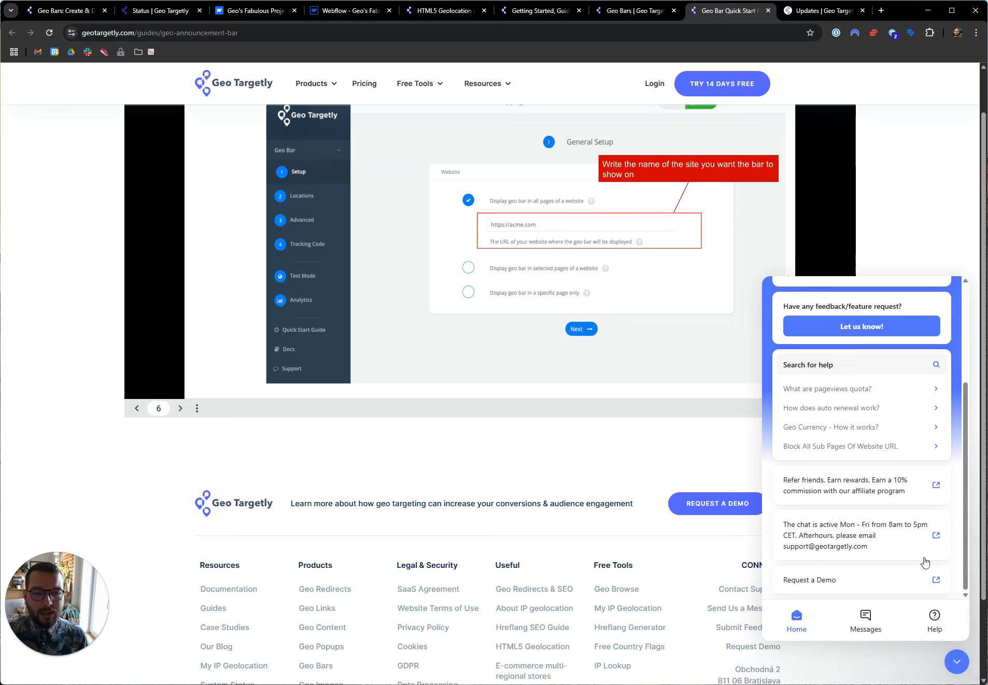
{"action": "left_click", "coordinate": [958, 663]}
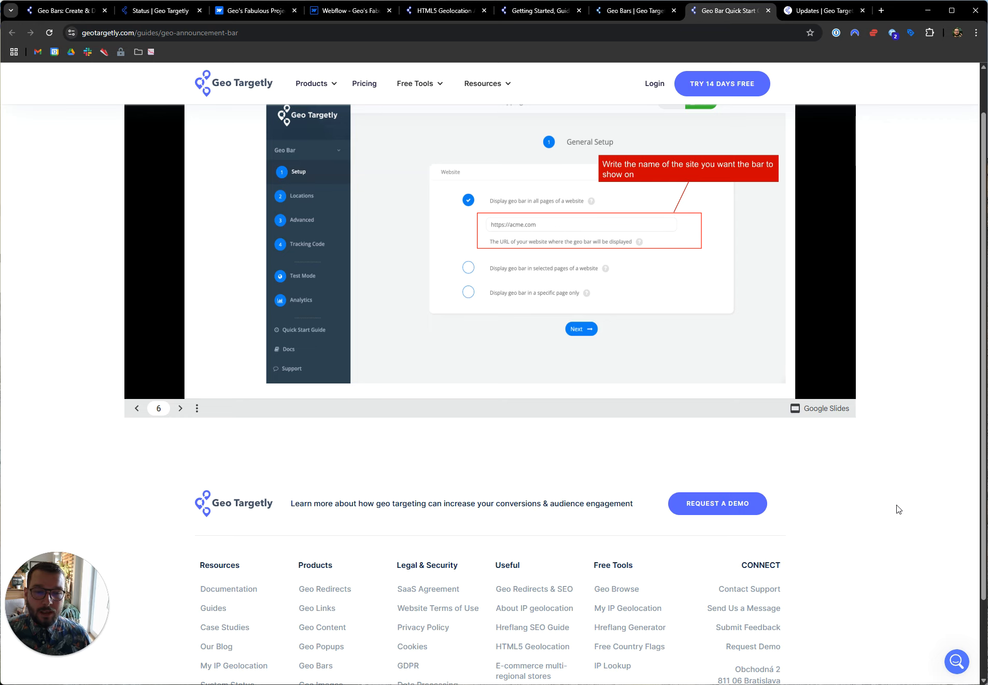
{"action": "scroll", "coordinate": [908, 460], "scroll_direction": "up", "scroll_amount": 1}
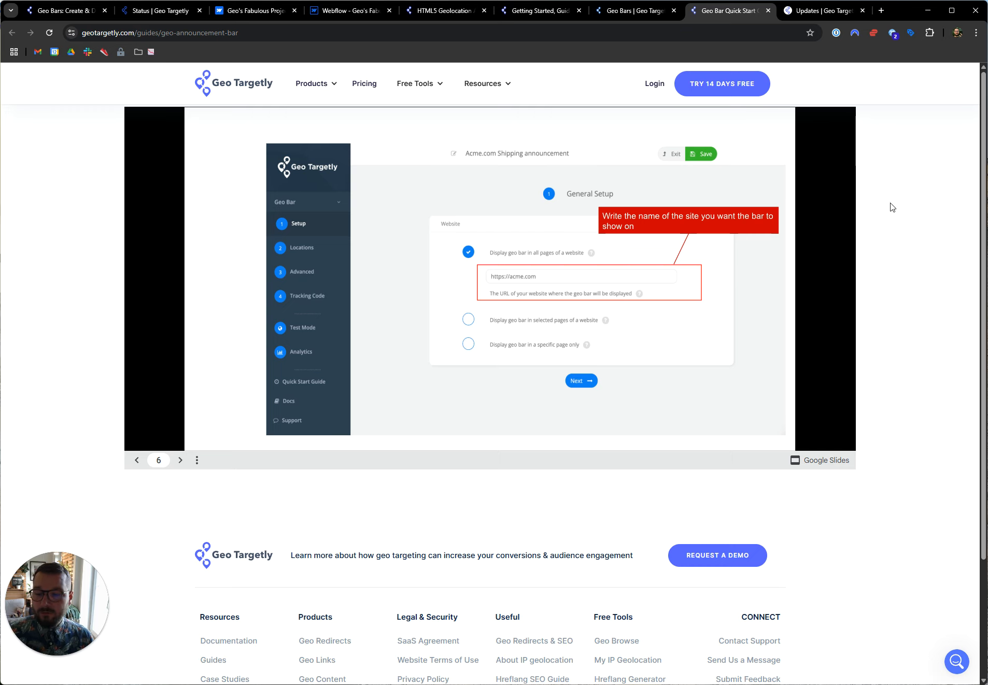
- Locate the Roadmap link in the page footer, switch to the Geo Targetly Updates page and look through the feature announcements
{"action": "scroll", "coordinate": [911, 216], "scroll_direction": "down", "scroll_amount": 3}
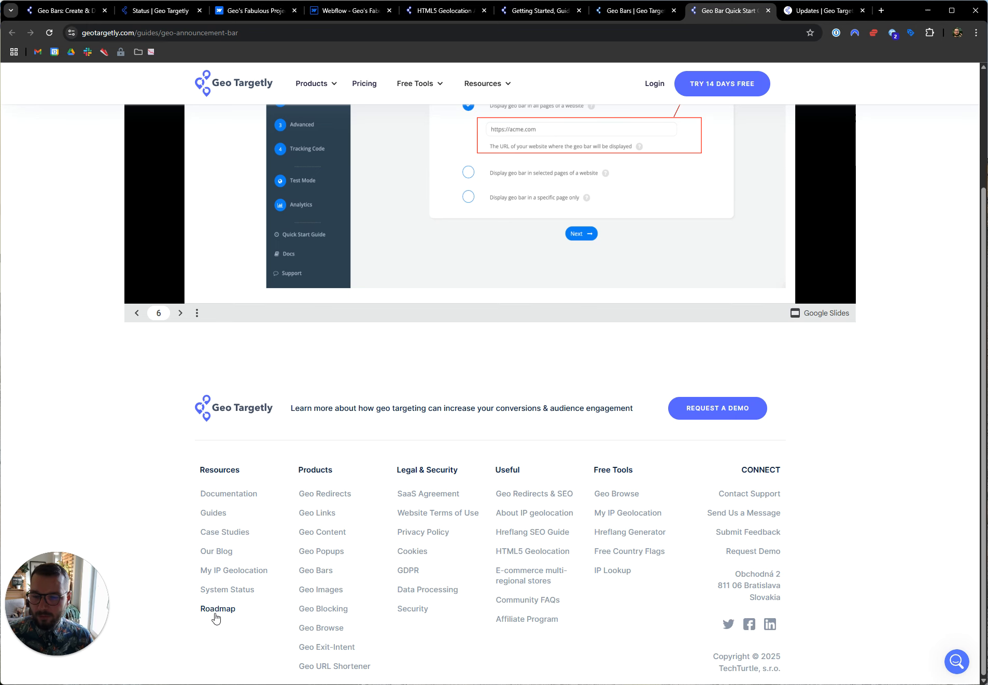
{"action": "left_click", "coordinate": [822, 11]}
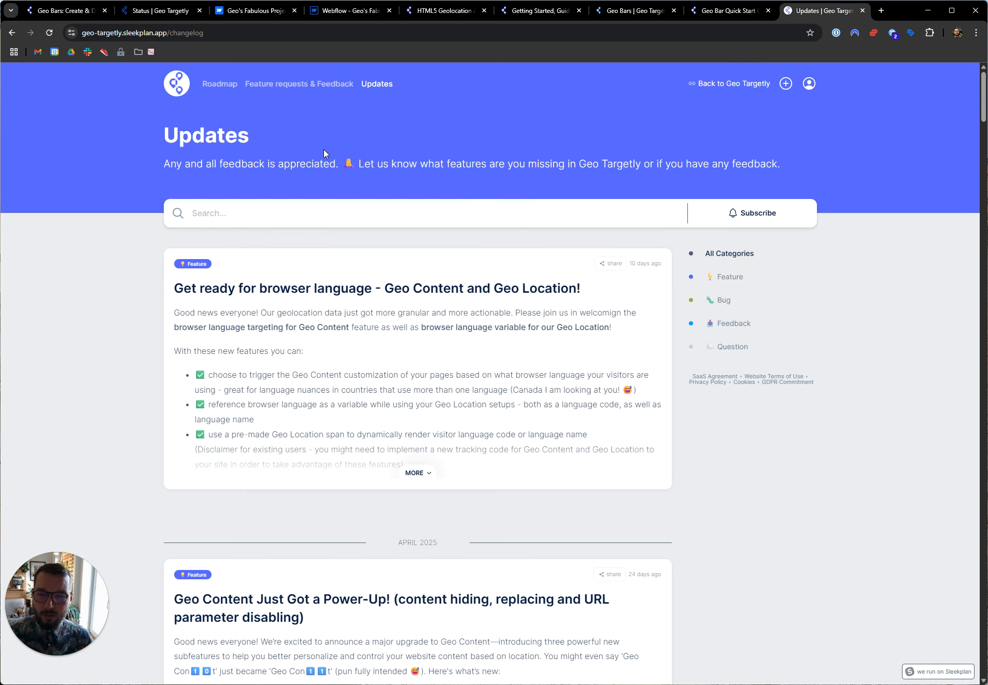
{"action": "scroll", "coordinate": [289, 342], "scroll_direction": "down", "scroll_amount": 1}
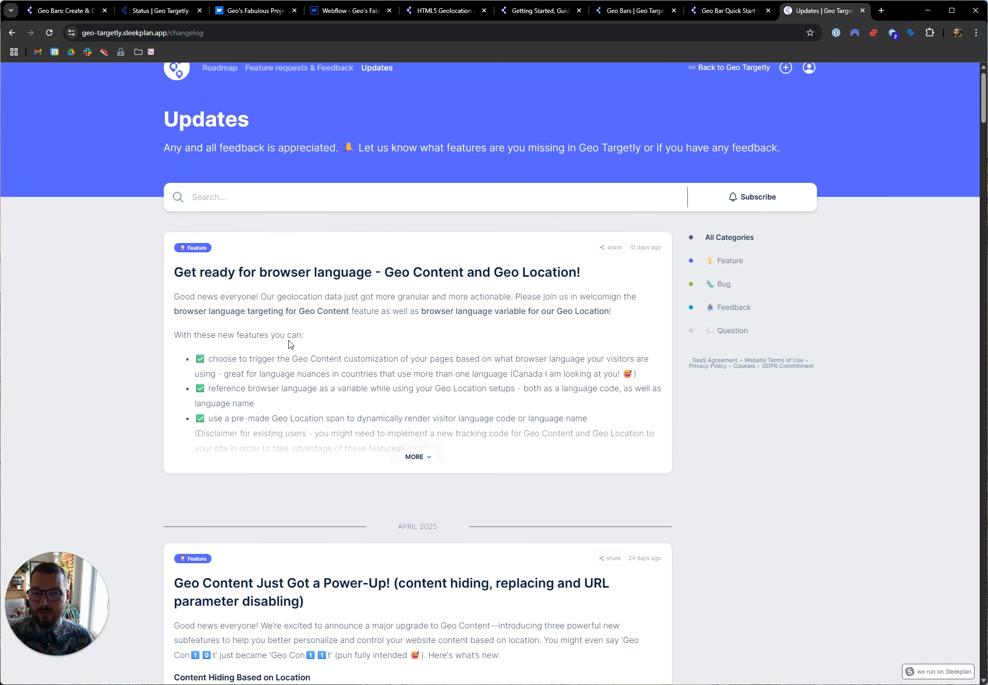
{"action": "scroll", "coordinate": [290, 343], "scroll_direction": "down", "scroll_amount": 12}
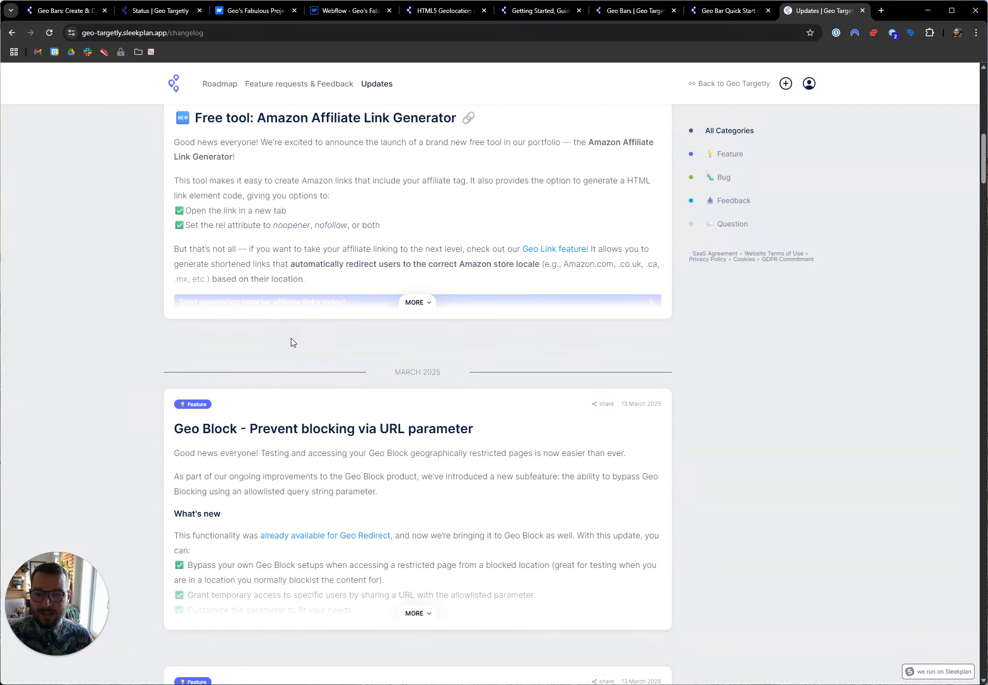
{"action": "scroll", "coordinate": [289, 342], "scroll_direction": "down", "scroll_amount": 11}
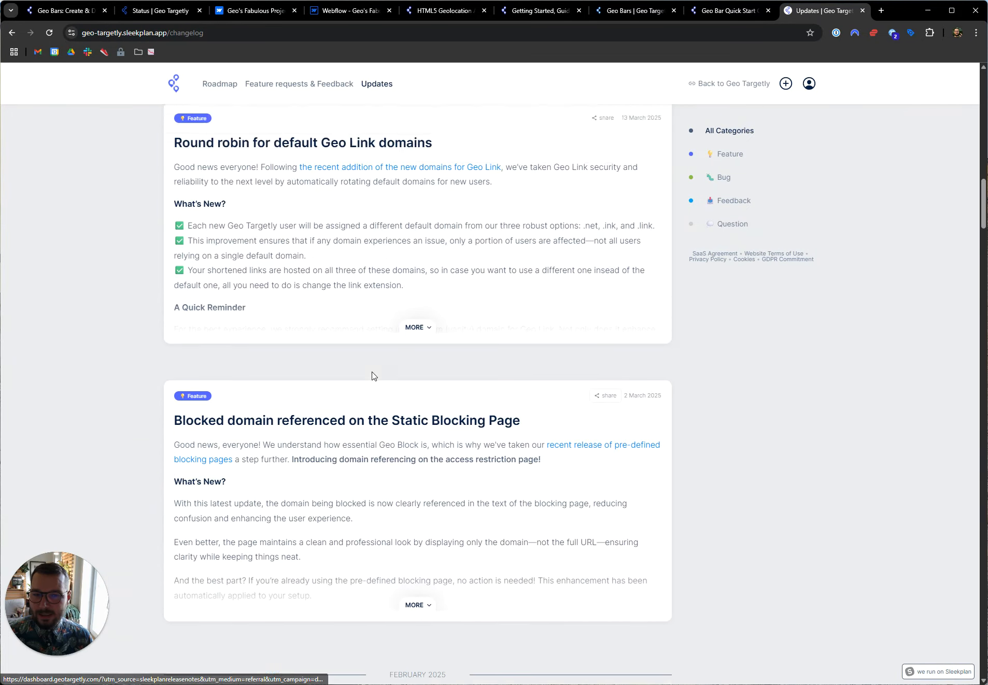
{"action": "scroll", "coordinate": [374, 376], "scroll_direction": "up", "scroll_amount": 20}
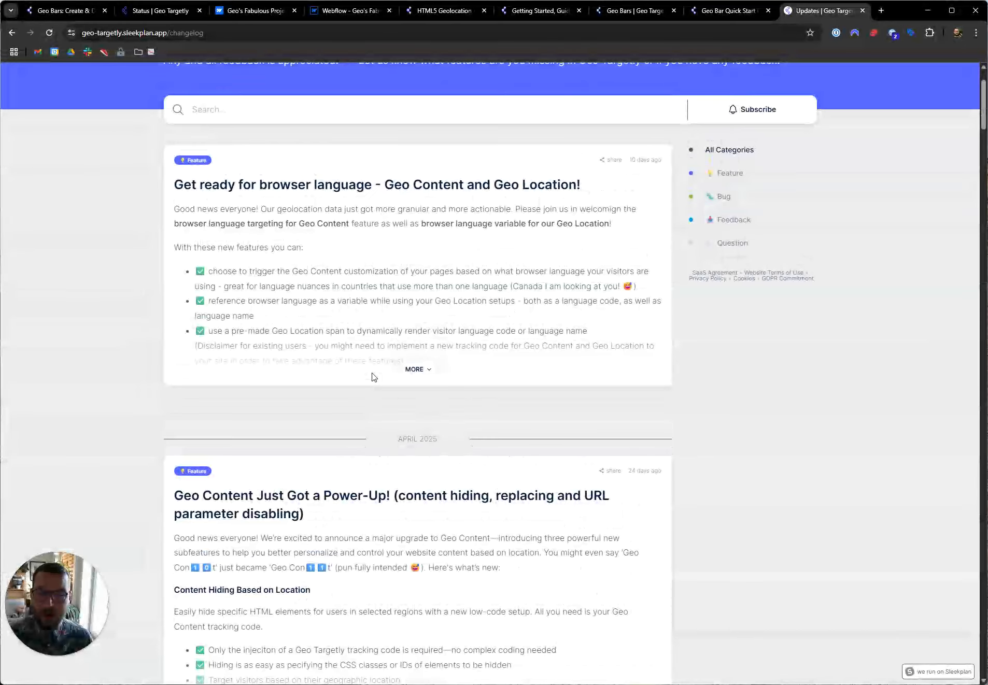
{"action": "scroll", "coordinate": [373, 376], "scroll_direction": "up", "scroll_amount": 2}
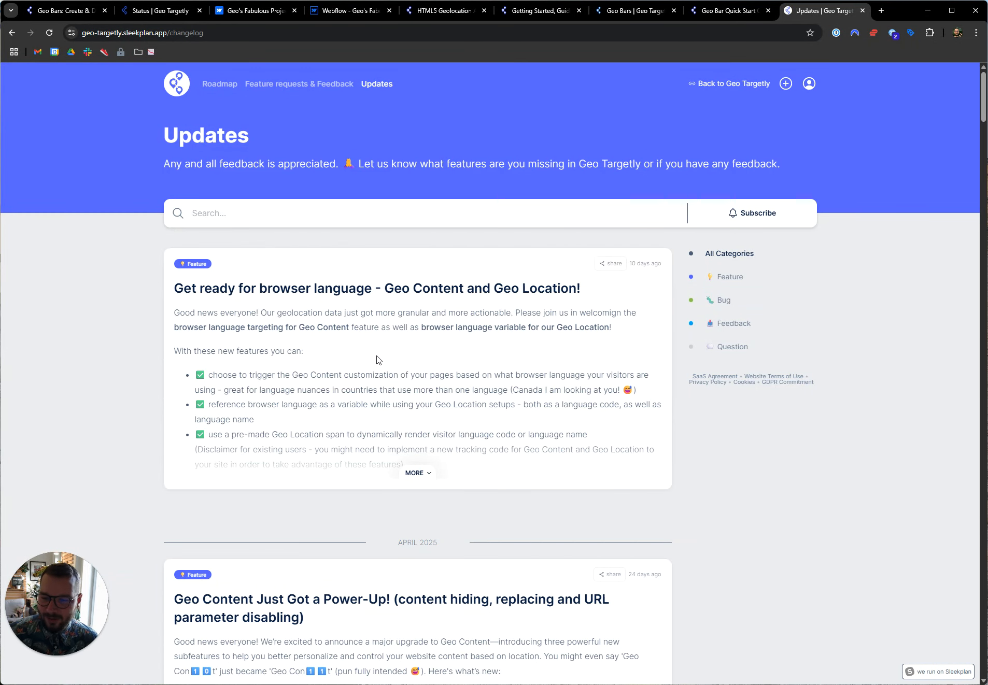